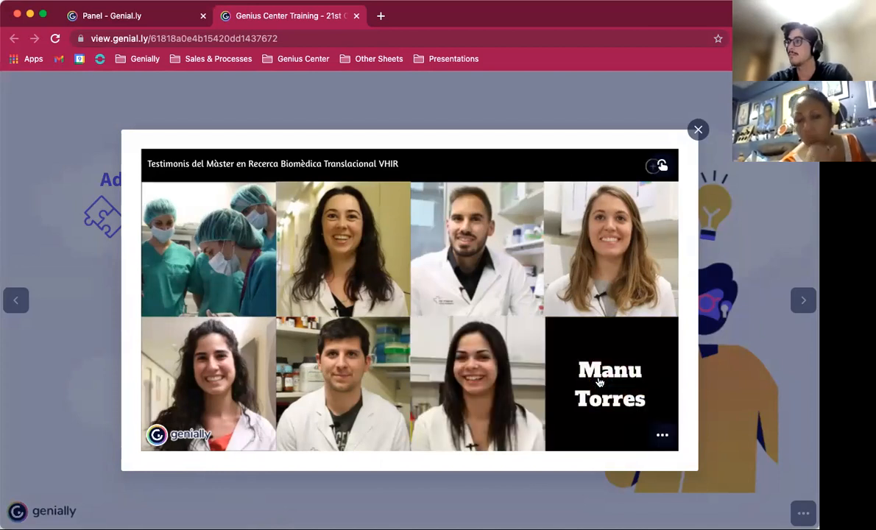
Step: Open a testimonial video from the embedded grid, then close the video and the testimonials window
left_click(629, 281)
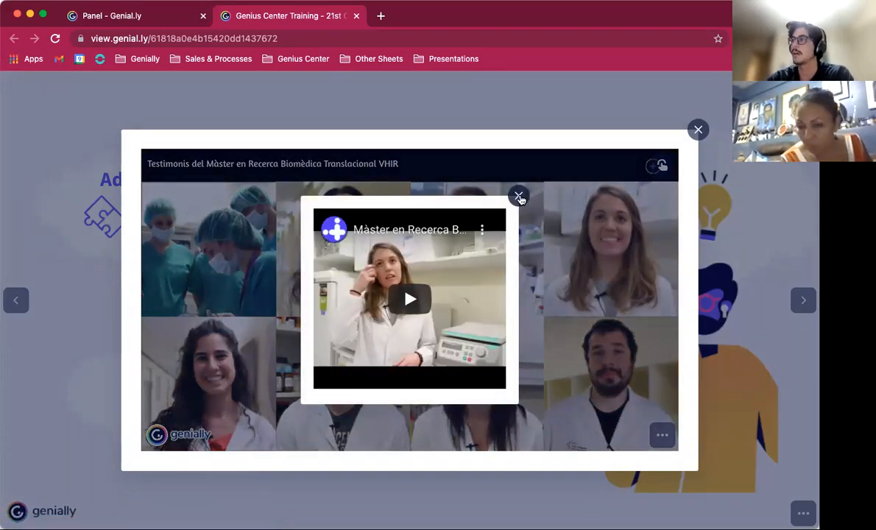
left_click(519, 198)
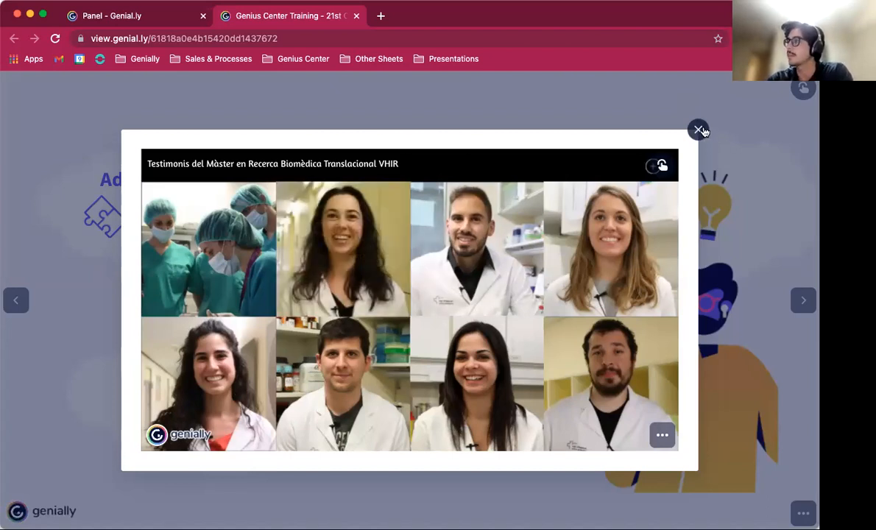
left_click(699, 131)
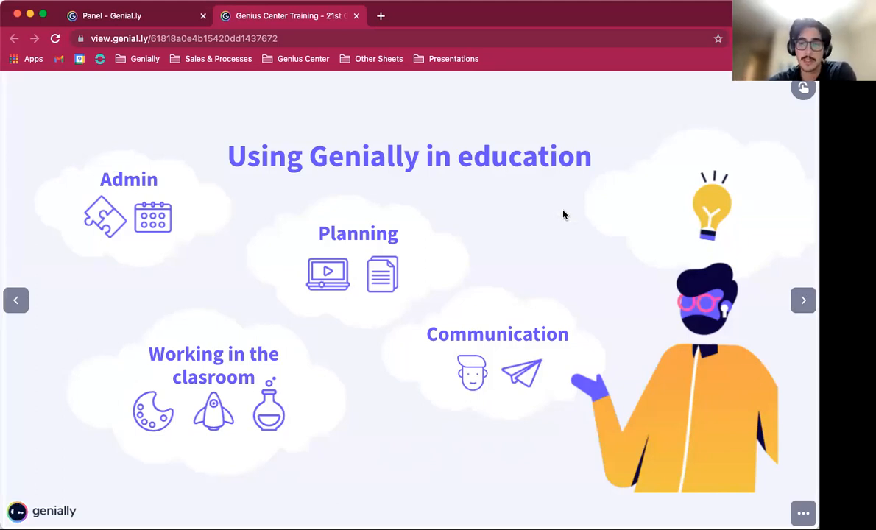
Step: Browse the training presentation's slides and open and close the Visual storytelling information window
left_click(128, 38)
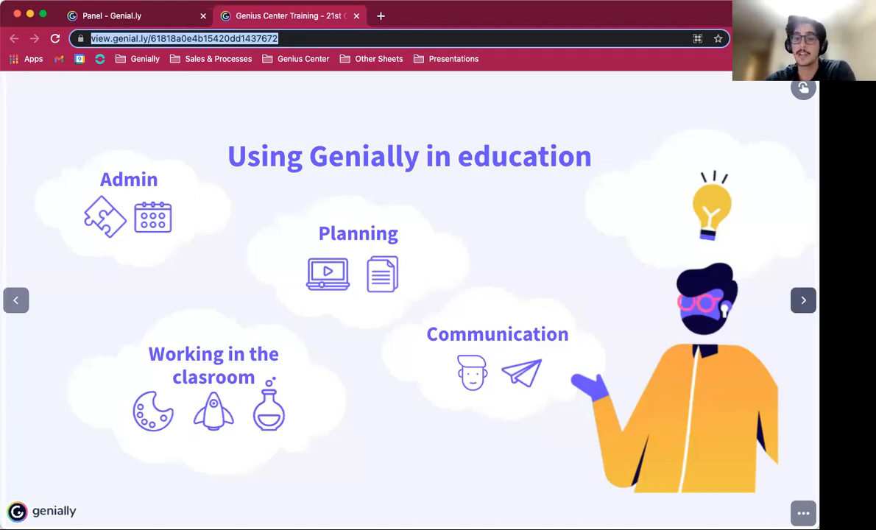
left_click(803, 300)
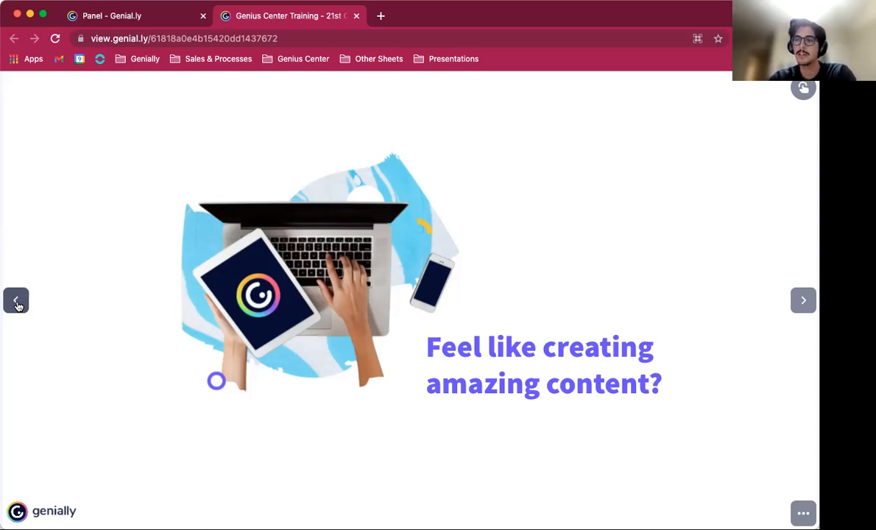
left_click(17, 302)
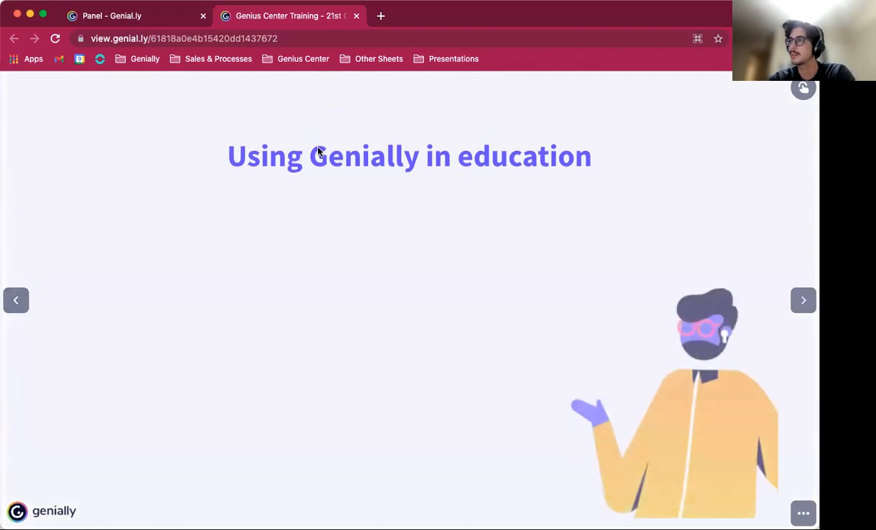
left_click(16, 298)
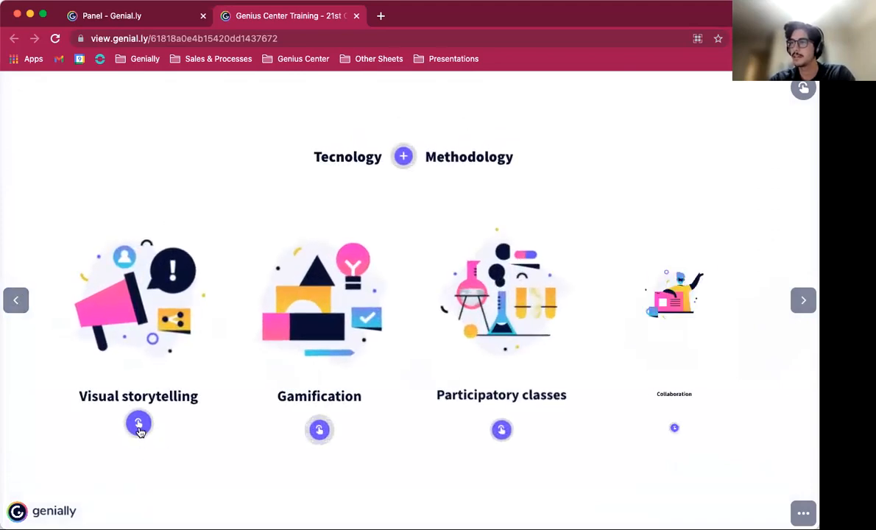
left_click(139, 429)
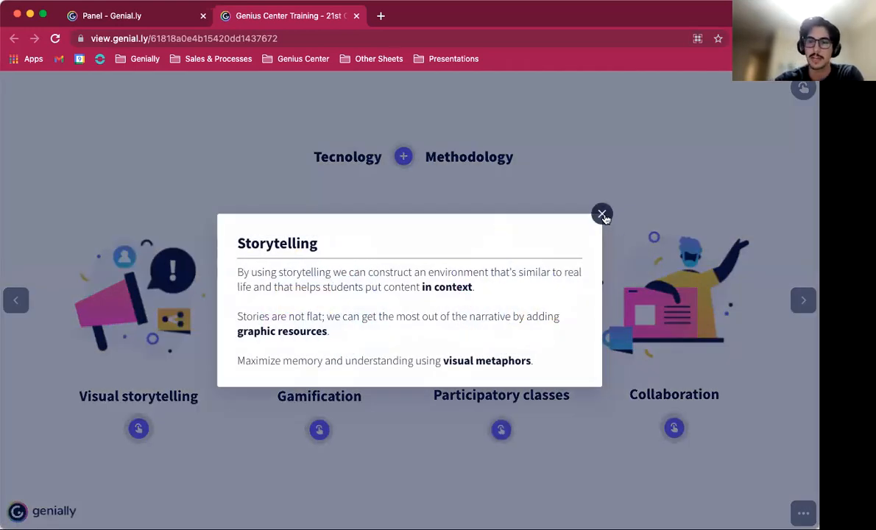
left_click(602, 215)
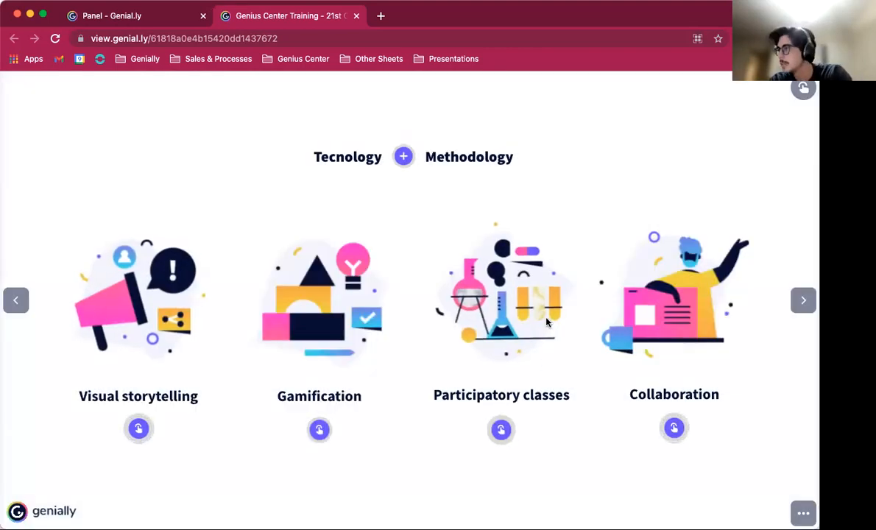
left_click(16, 305)
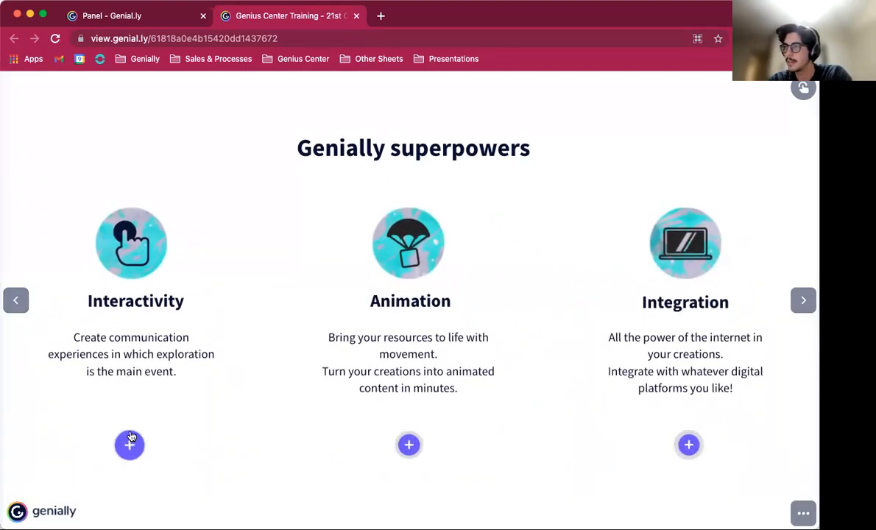
left_click(18, 301)
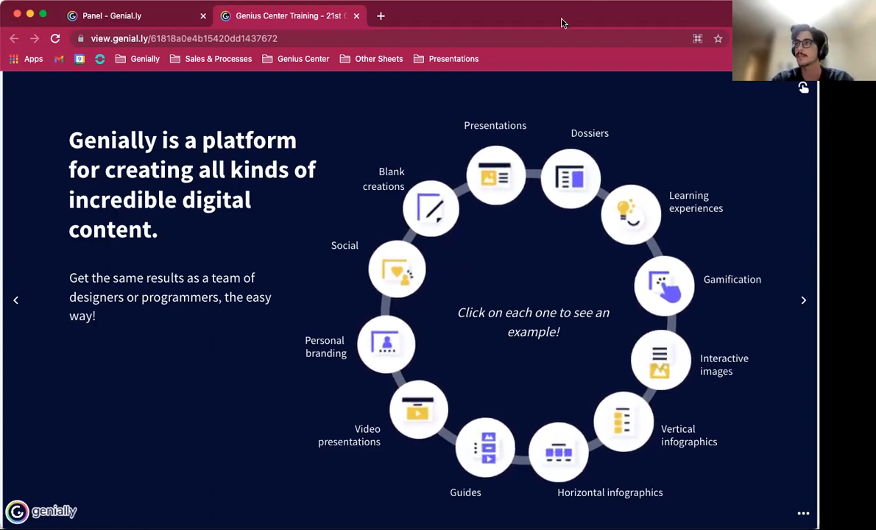
Step: Open the Genially website in a new browser tab
left_click(118, 21)
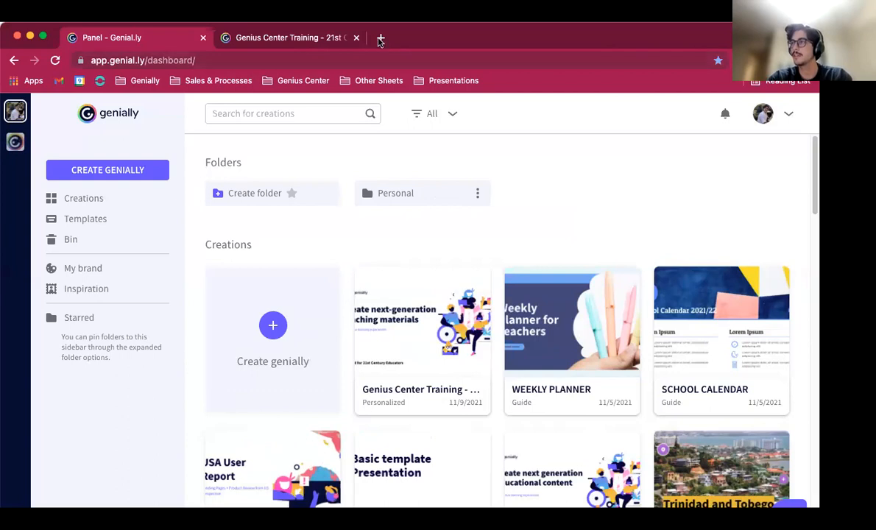
left_click(381, 16)
type("genially.com")
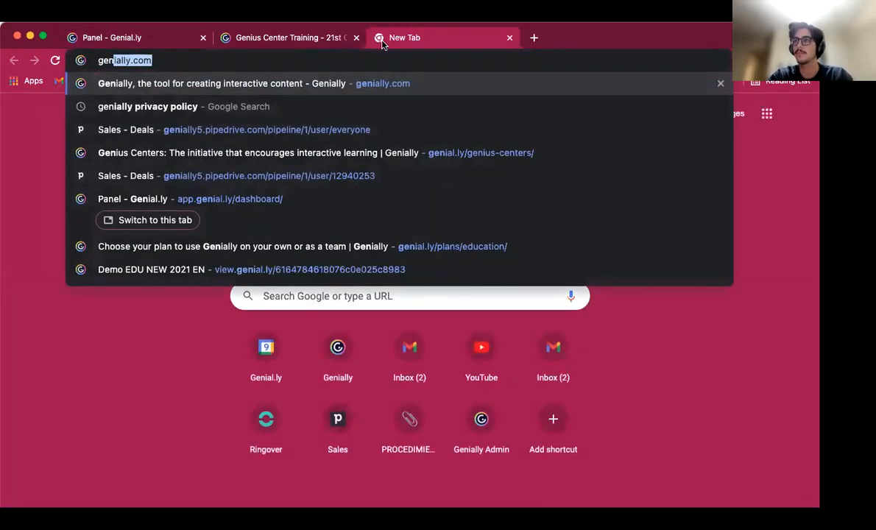
key("Return")
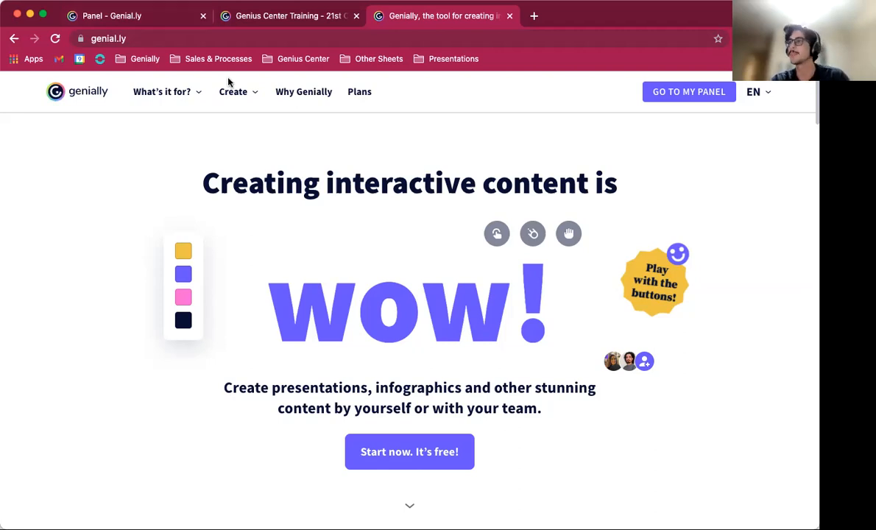
Step: Return to the Genially dashboard and browse the presentation templates
left_click(157, 20)
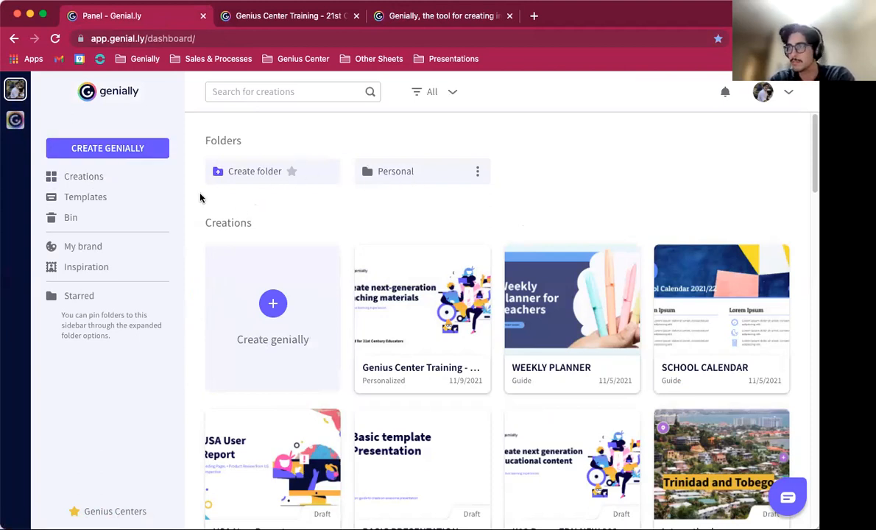
left_click(92, 198)
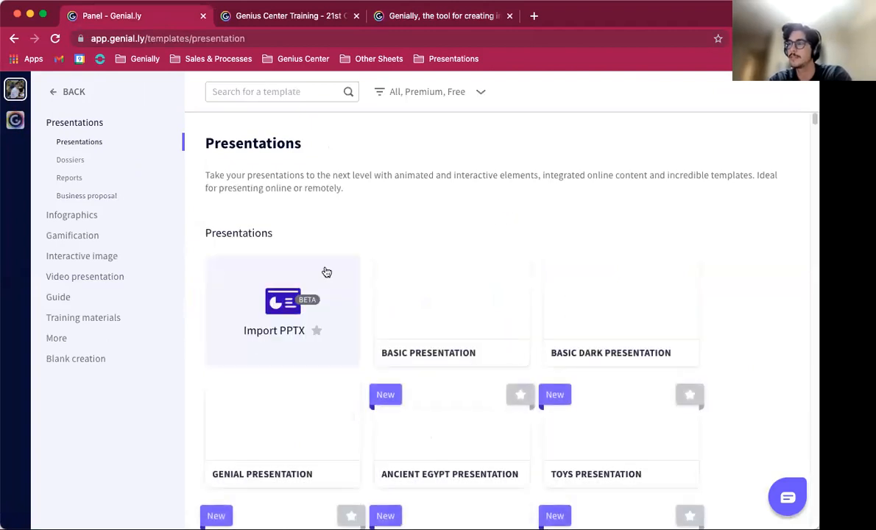
scroll(378, 181, "down", 5)
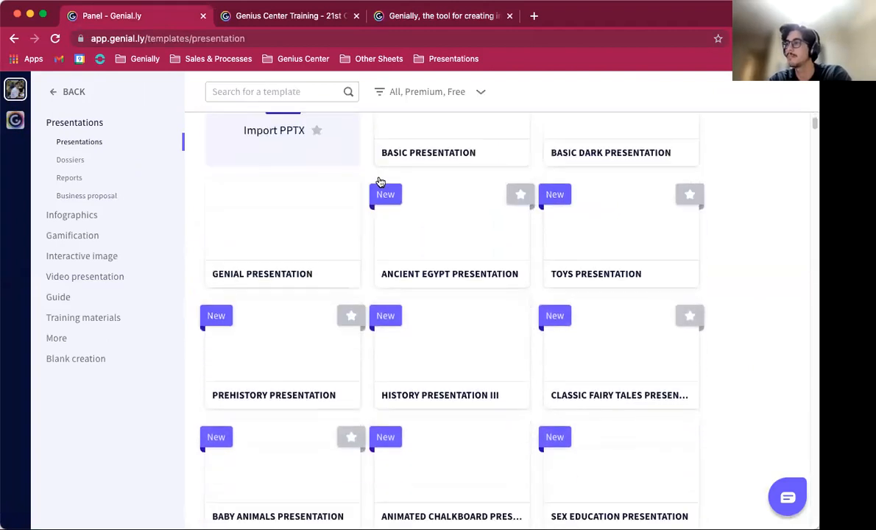
scroll(377, 179, "up", 2)
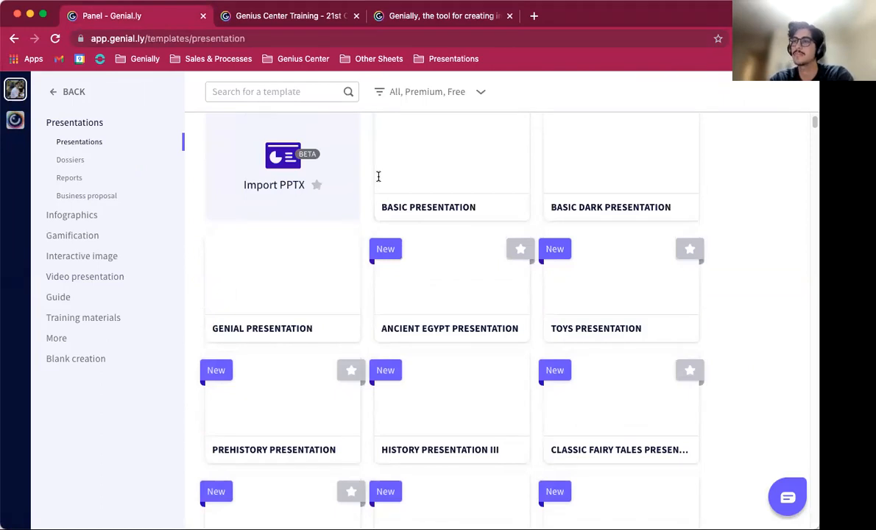
scroll(378, 177, "up", 1)
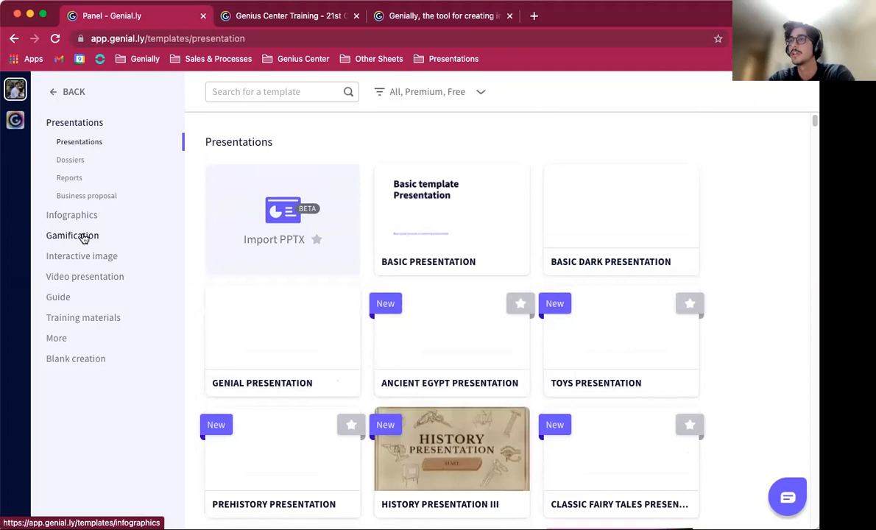
Step: Open the Inspiration community page and filter the creations by Education
left_click(70, 92)
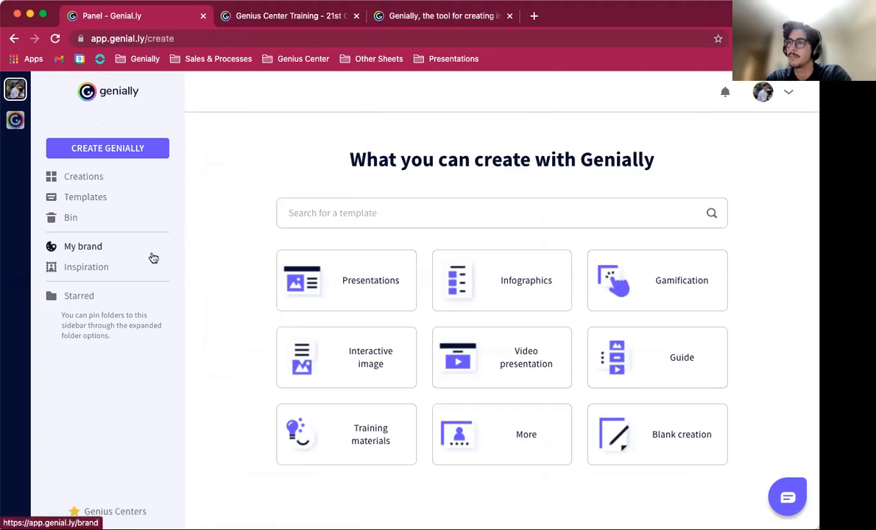
left_click(85, 270)
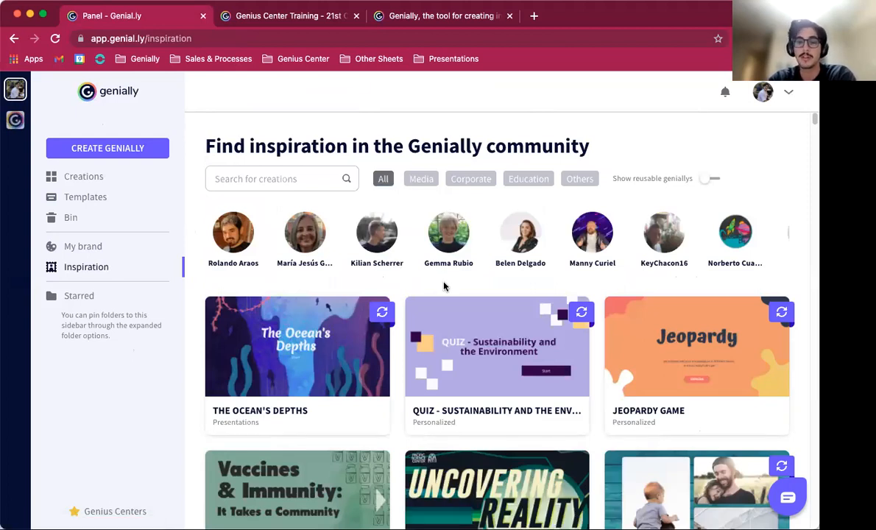
scroll(443, 287, "down", 1)
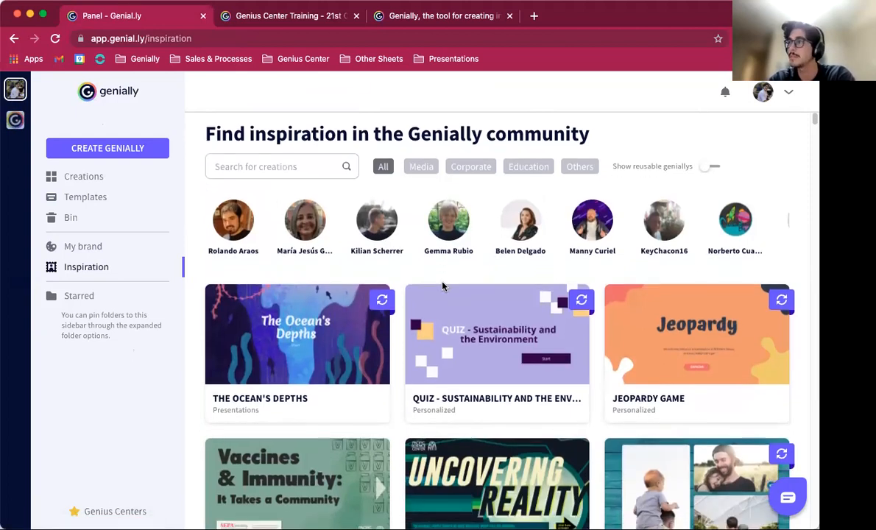
left_click(538, 174)
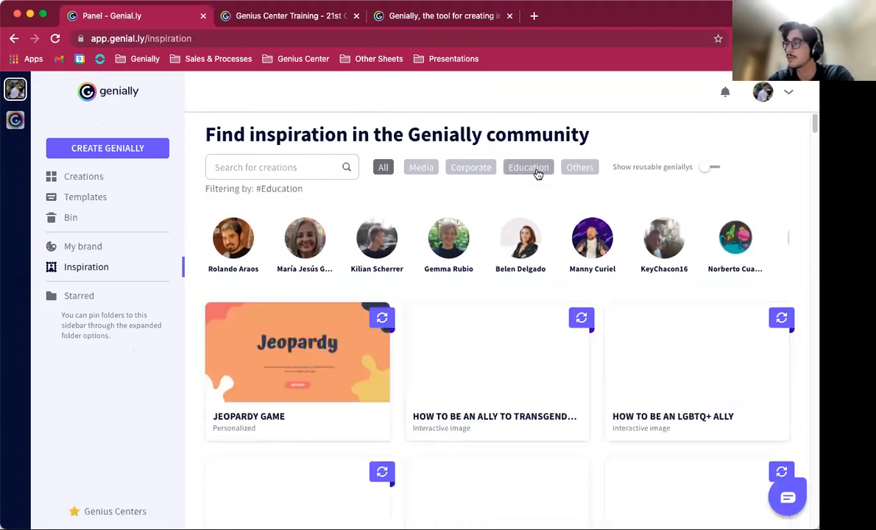
scroll(469, 405, "down", 1)
scroll(469, 405, "up", 1)
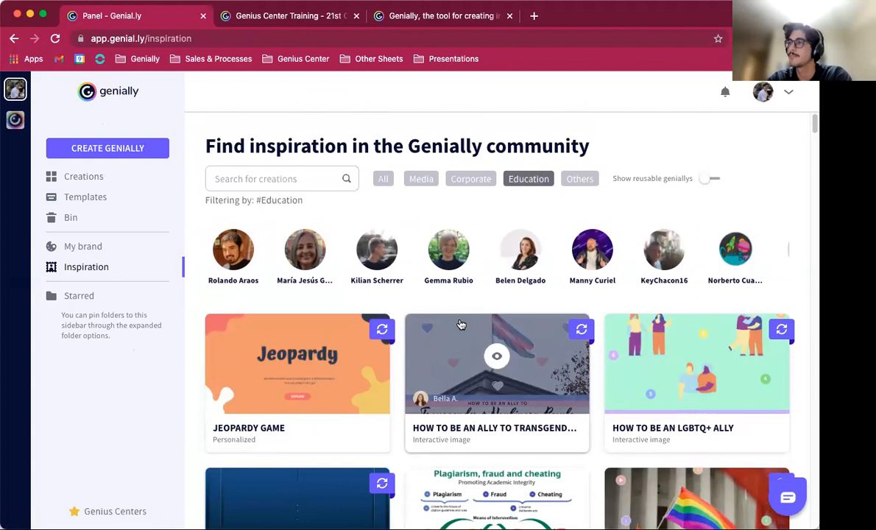
Step: Start creating a new Interactive image from the Create Genially page
left_click(789, 103)
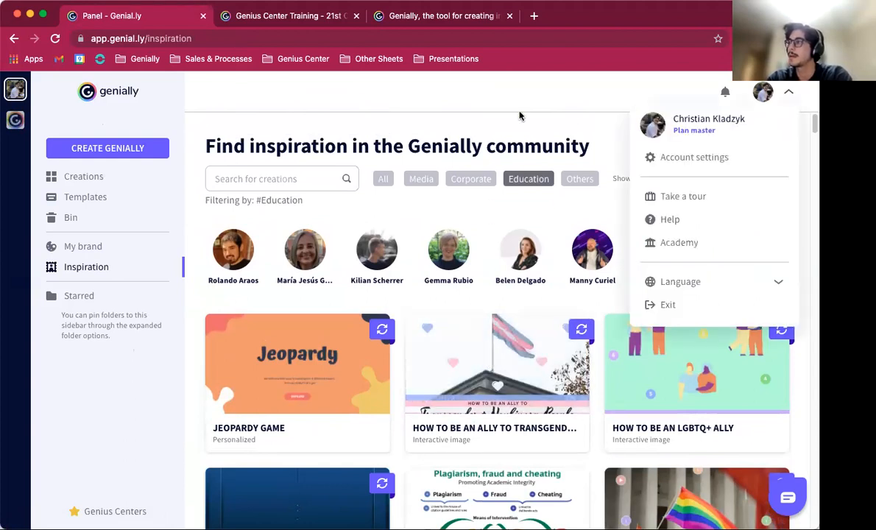
left_click(269, 115)
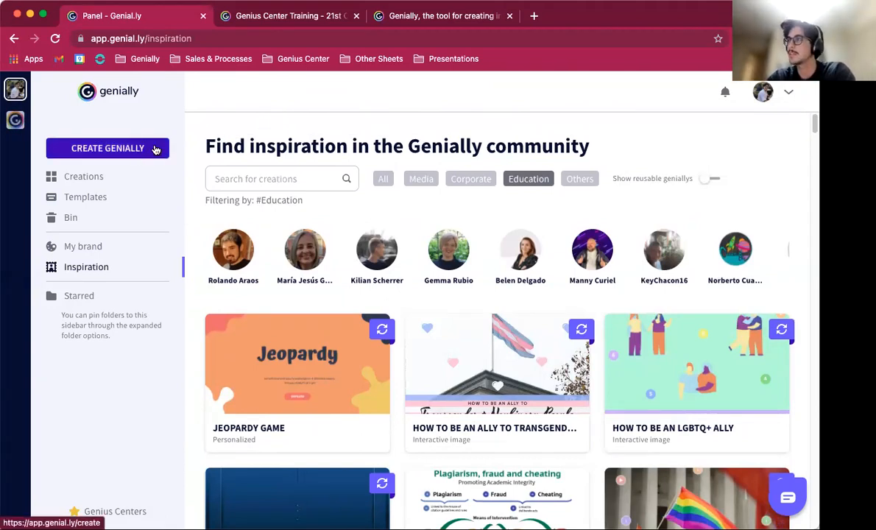
left_click(123, 149)
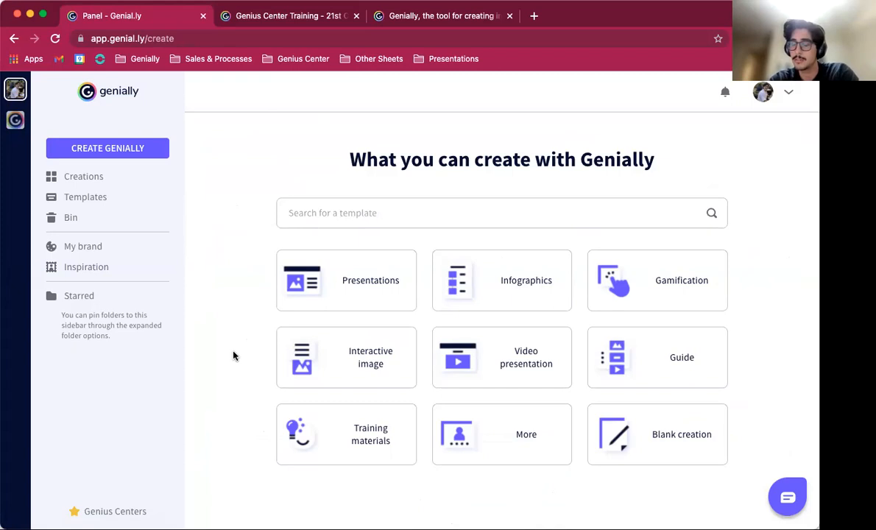
mouse_move(298, 365)
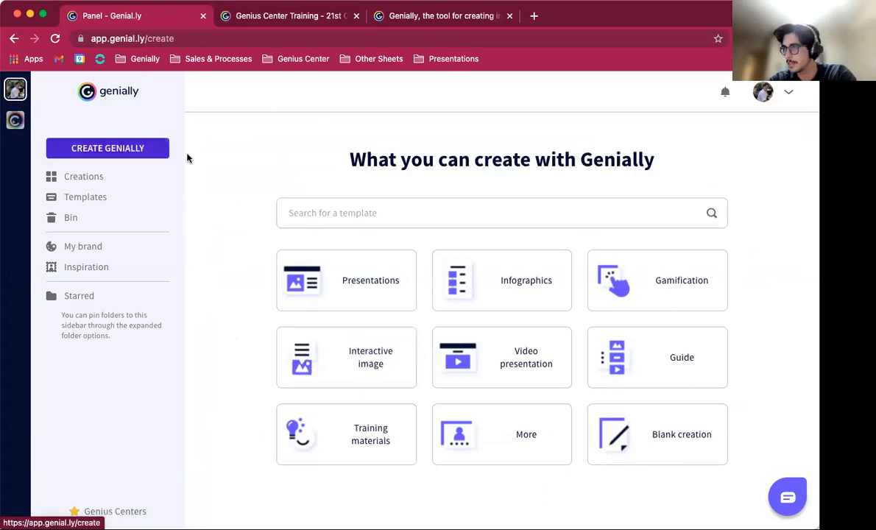
left_click(354, 368)
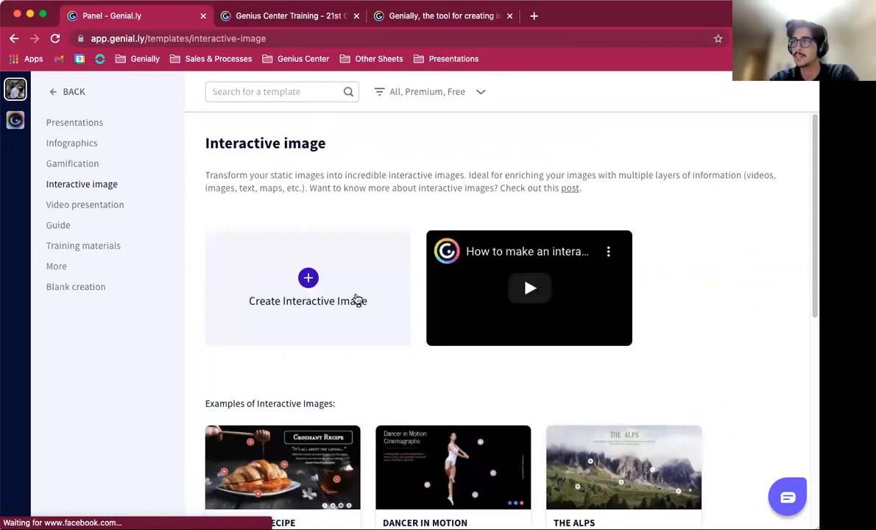
left_click(353, 302)
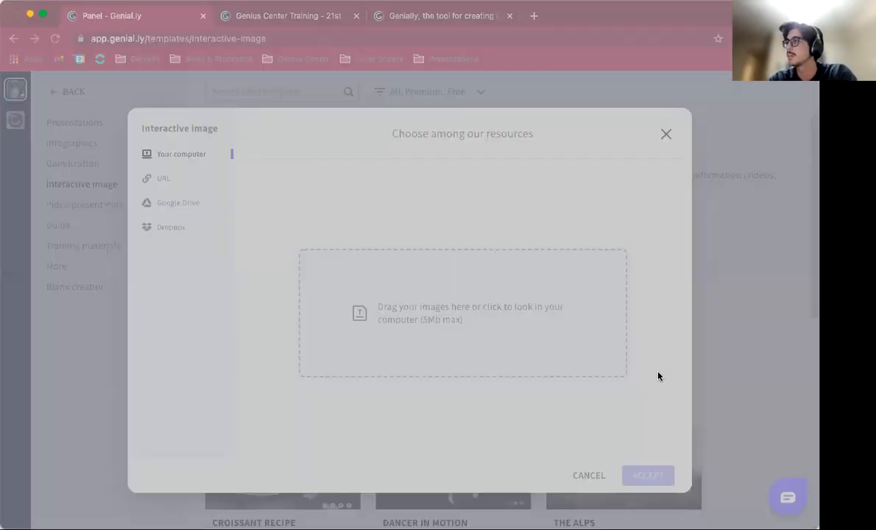
Step: Upload a city photo from the computer and accept it as the interactive image's base
left_click(658, 376)
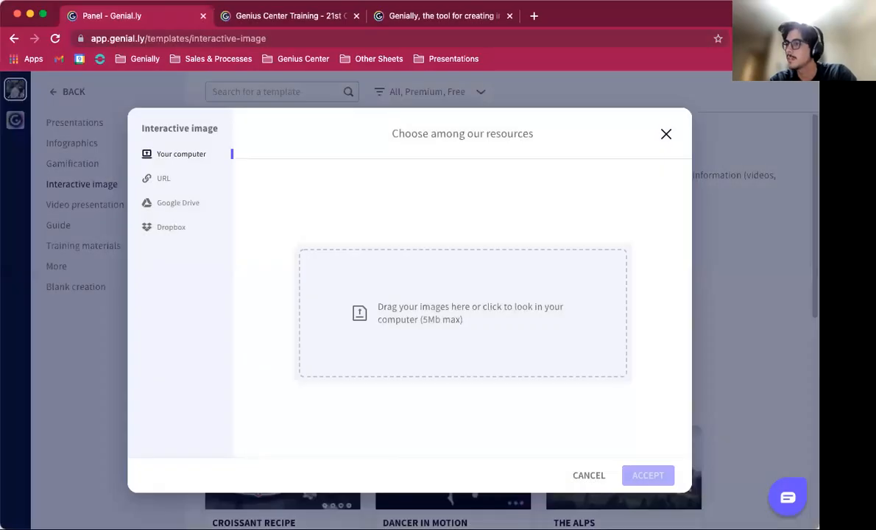
left_click(189, 505)
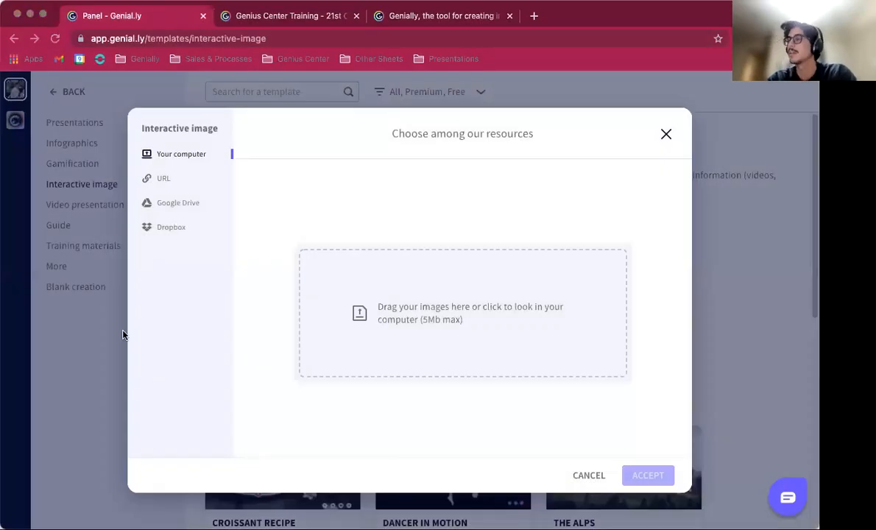
left_click_drag(116, 345, 564, 323)
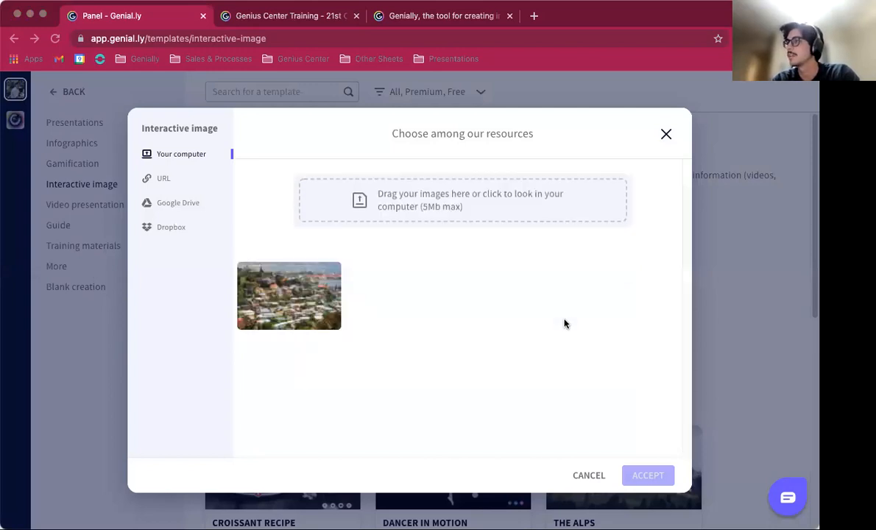
left_click(306, 307)
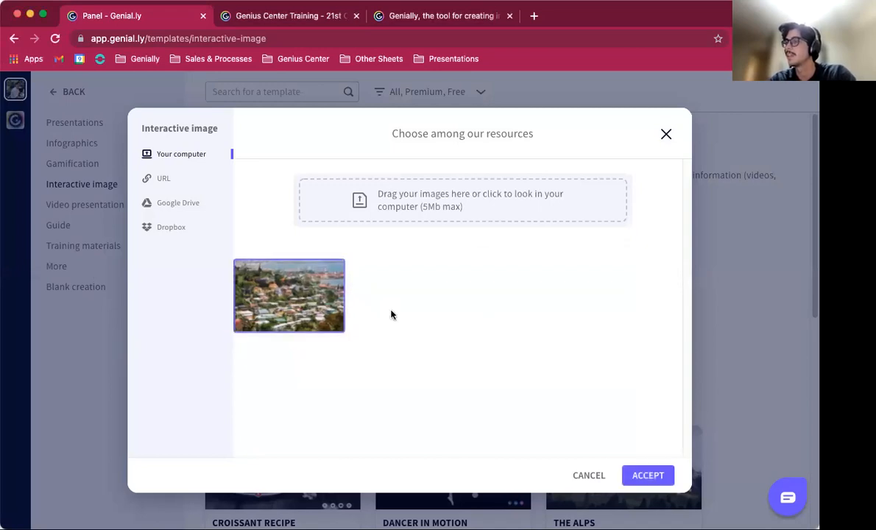
left_click(647, 476)
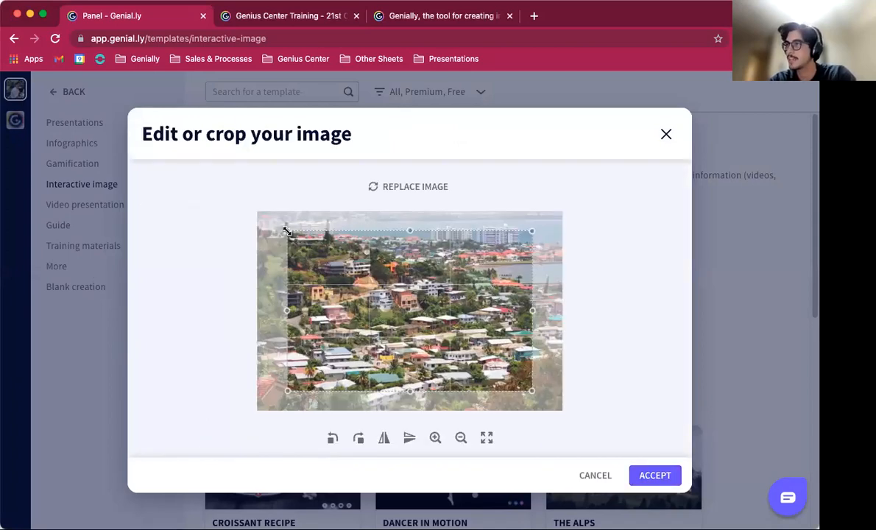
Step: Expand the crop frame so it covers the whole city photo
left_click_drag(286, 231, 249, 211)
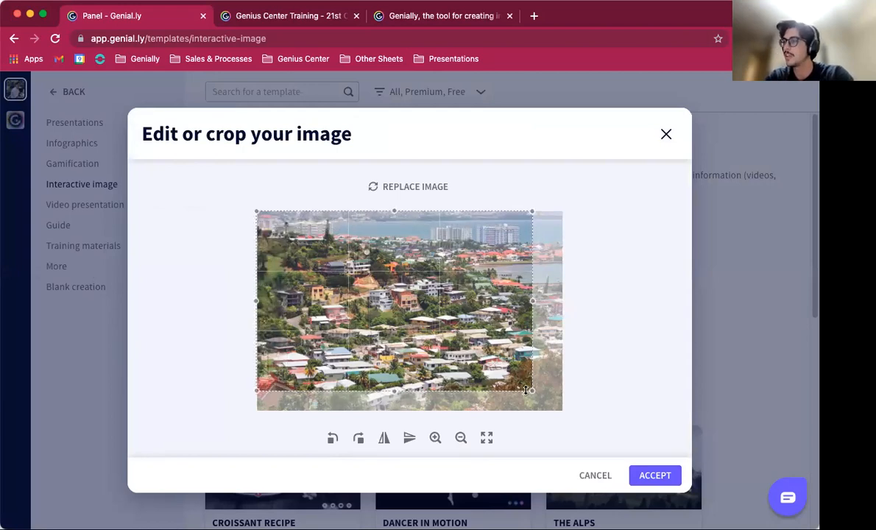
left_click_drag(525, 390, 571, 418)
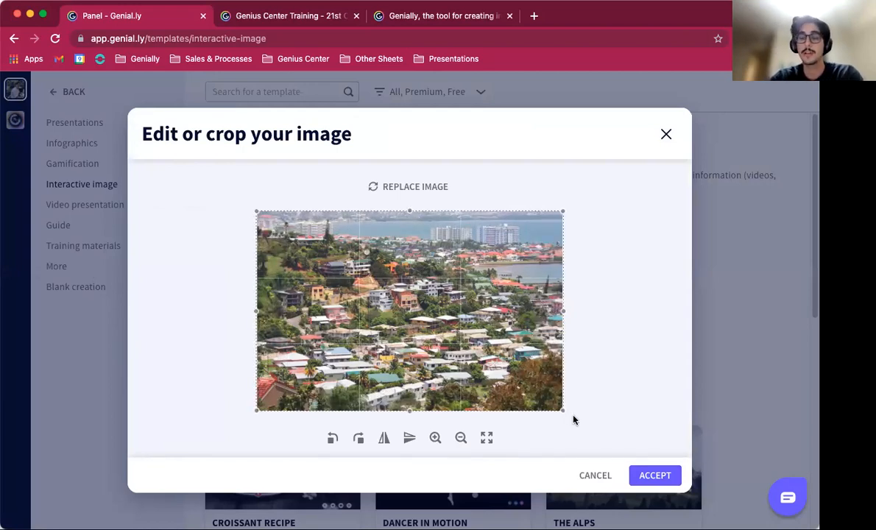
Step: Try rotating, flipping and zooming the photo, reverting each change, and accept the image
left_click(332, 439)
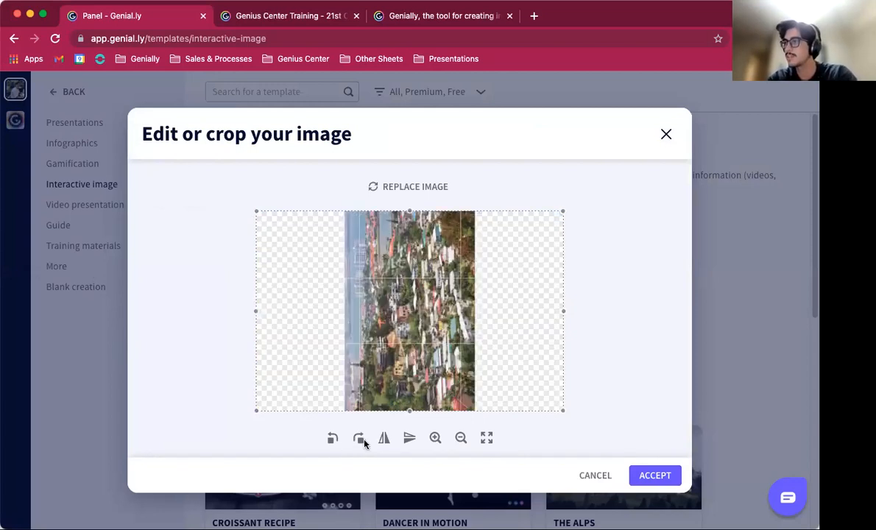
left_click(359, 439)
left_click(384, 439)
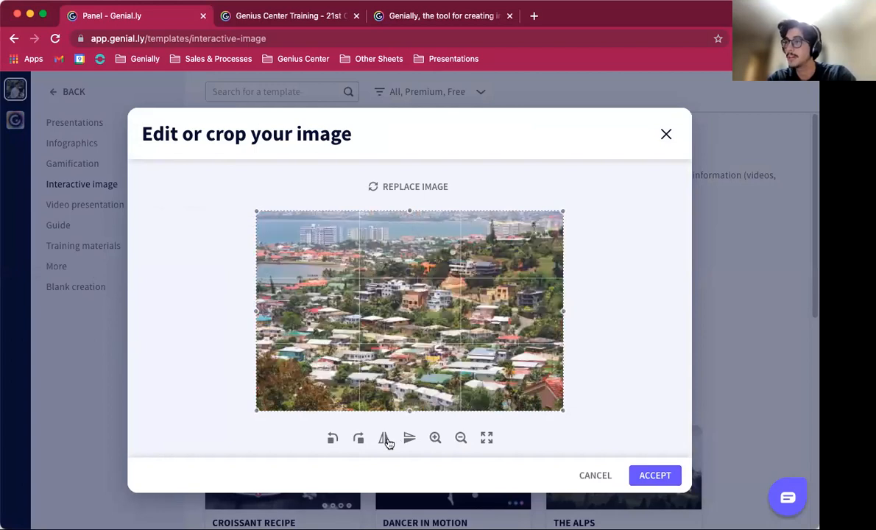
left_click(384, 439)
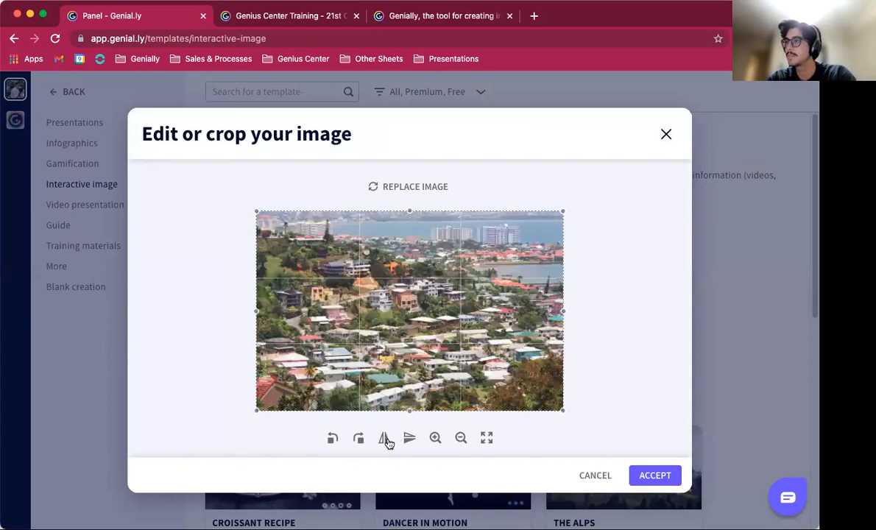
left_click(434, 439)
left_click(435, 439)
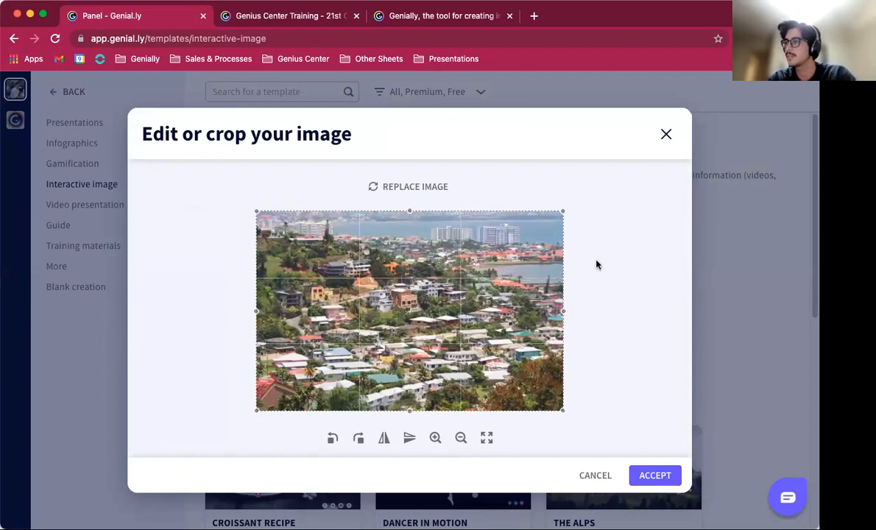
left_click(647, 476)
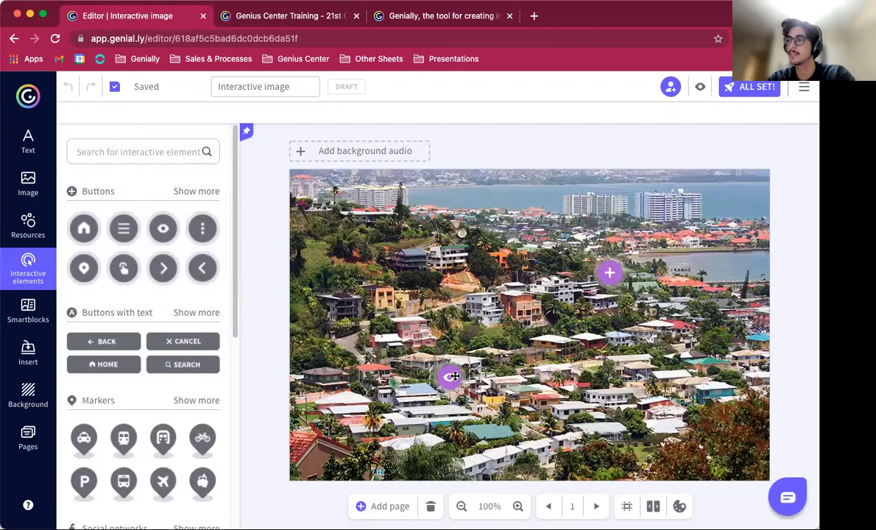
Step: Reposition the eye and plus interactive markers to new spots on the city photo
left_click_drag(452, 377, 450, 396)
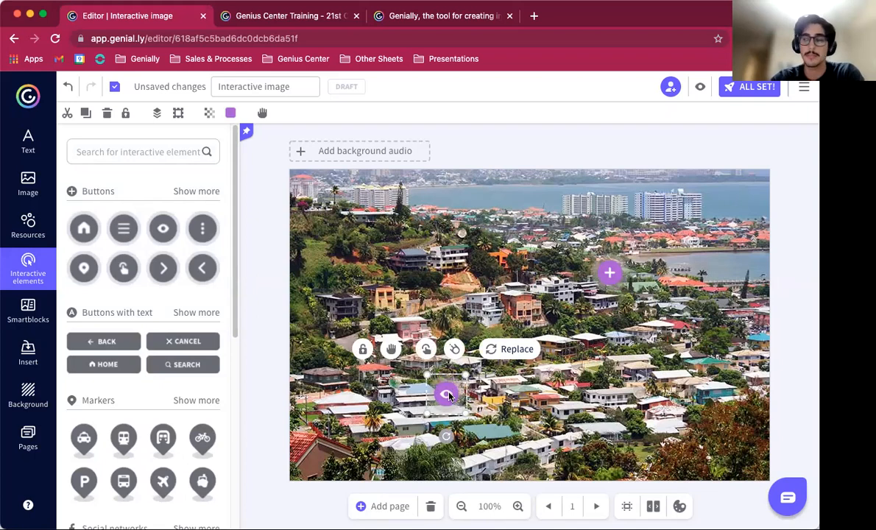
left_click_drag(612, 300, 634, 351)
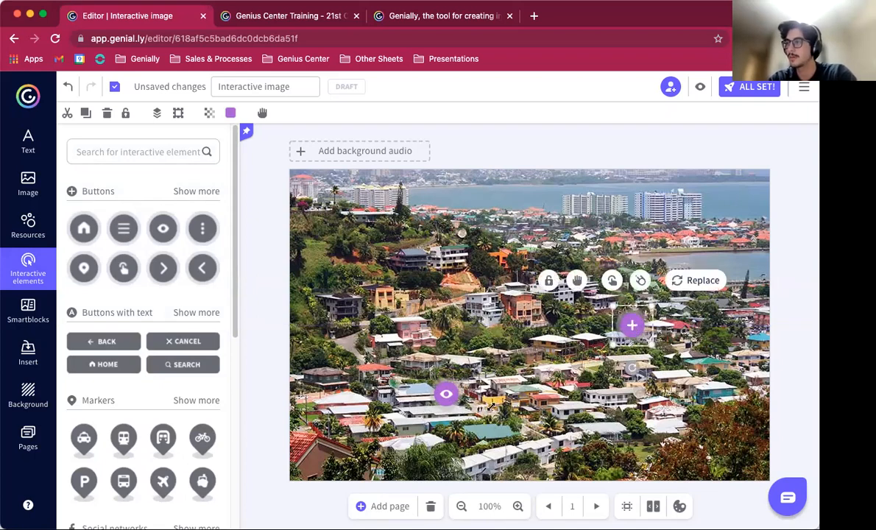
left_click_drag(442, 395, 407, 403)
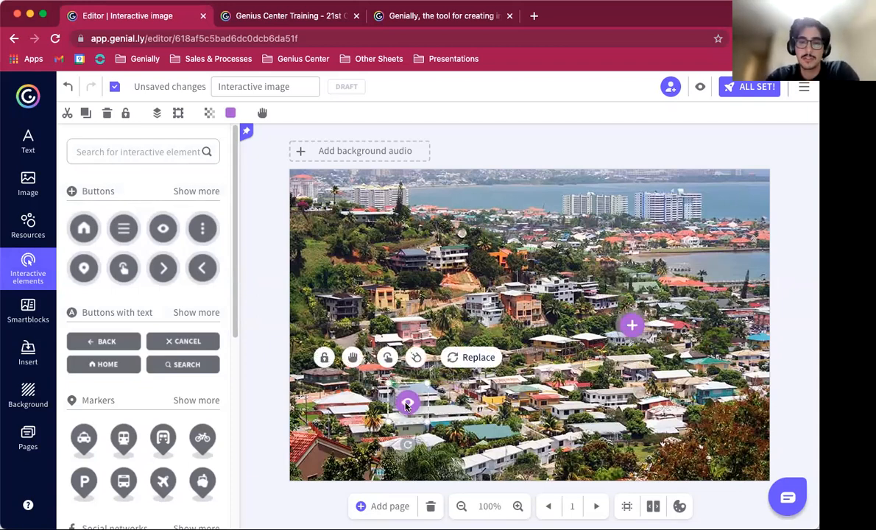
left_click_drag(631, 325, 591, 333)
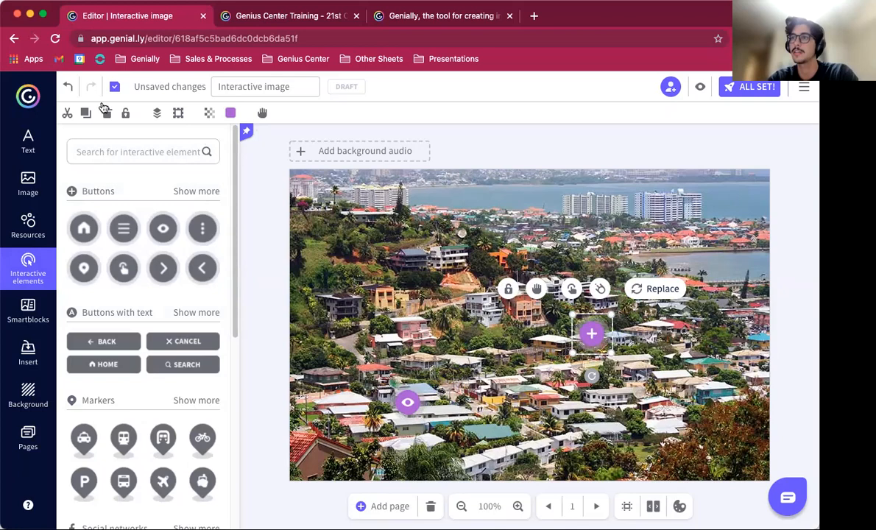
Step: Insert a Title 1 text box onto the photo and enter the title Trinidad and Tobago
left_click(30, 140)
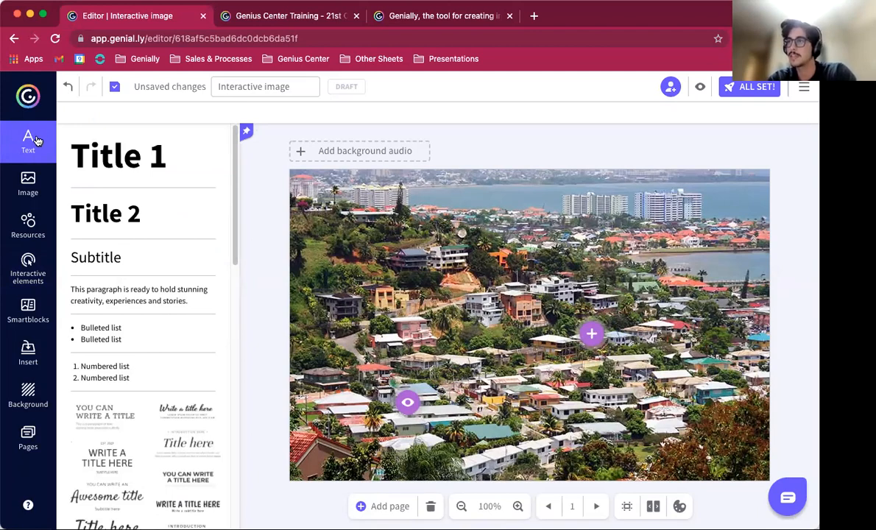
scroll(130, 438, "down", 5)
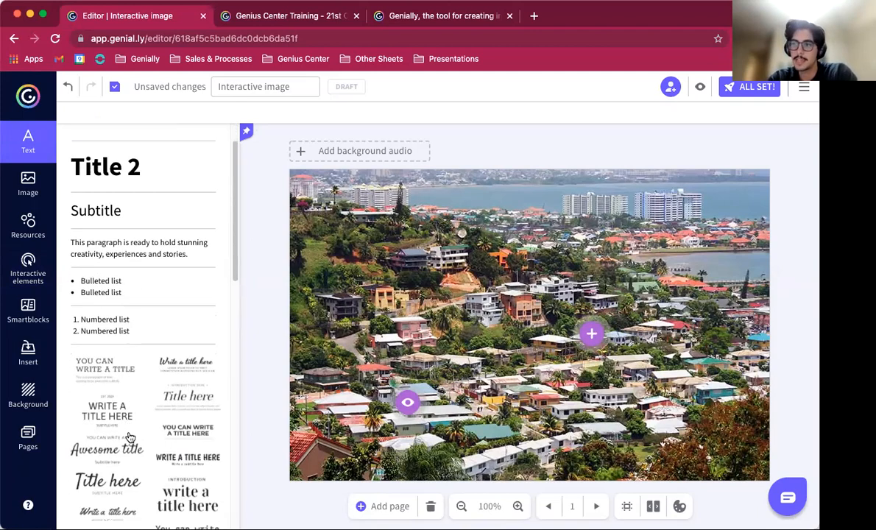
scroll(130, 438, "down", 1)
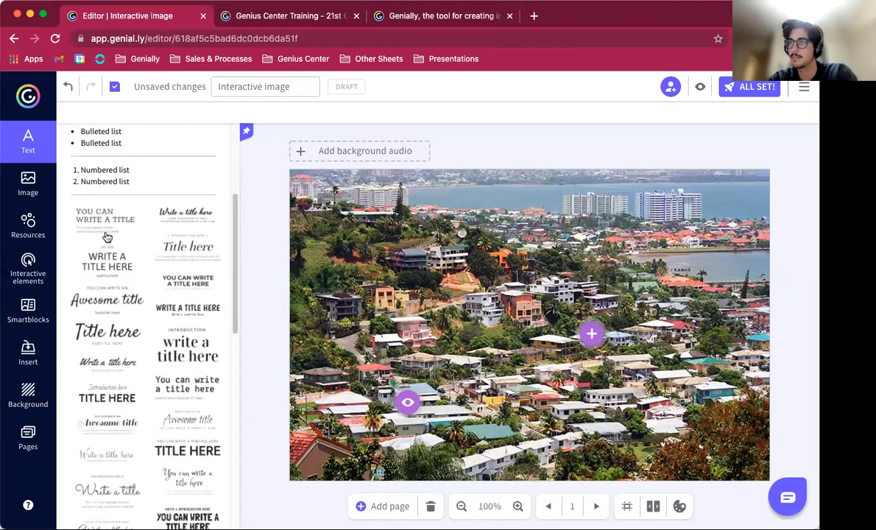
scroll(120, 234, "up", 5)
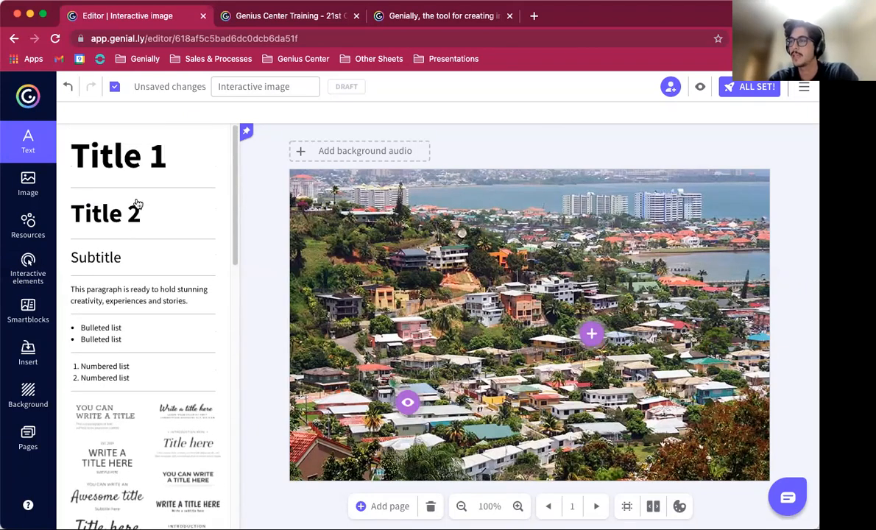
left_click(134, 157)
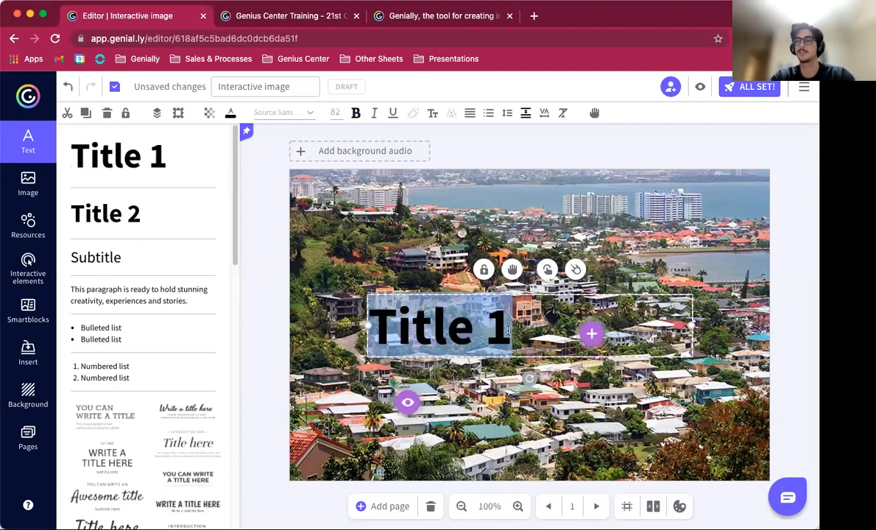
type("Tri")
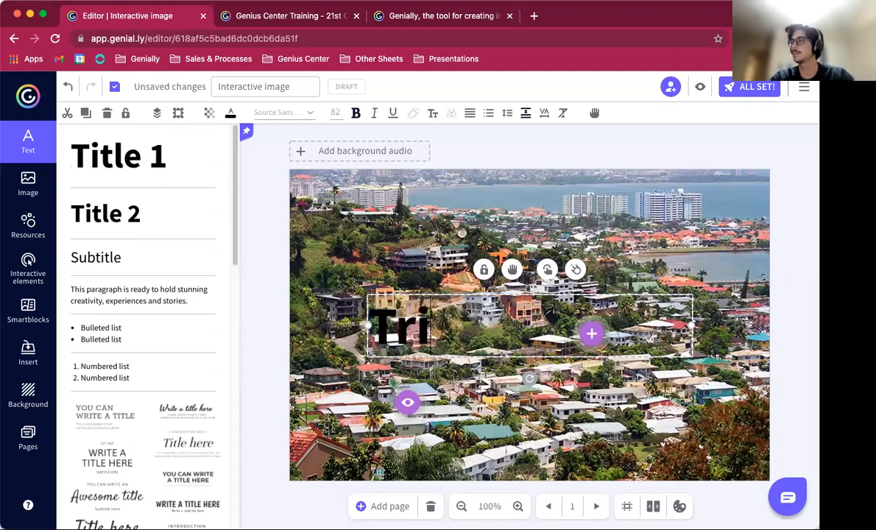
type("nidad an")
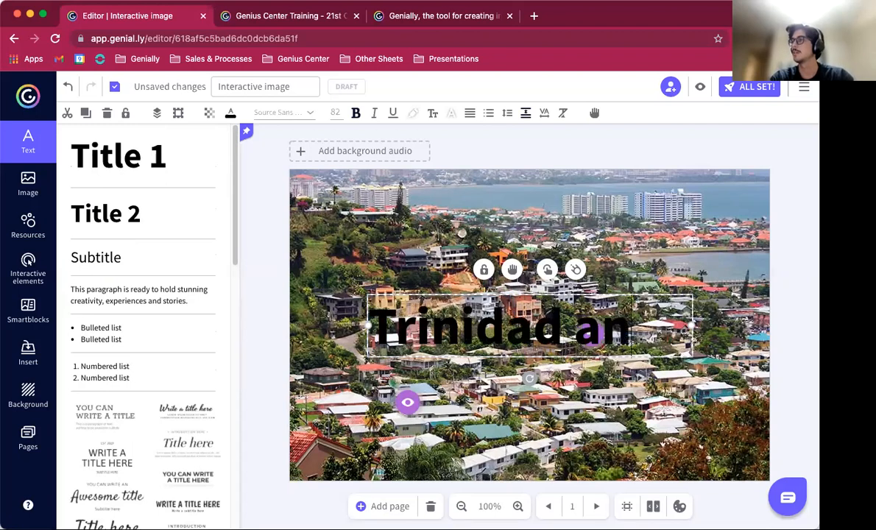
type("d Tobago")
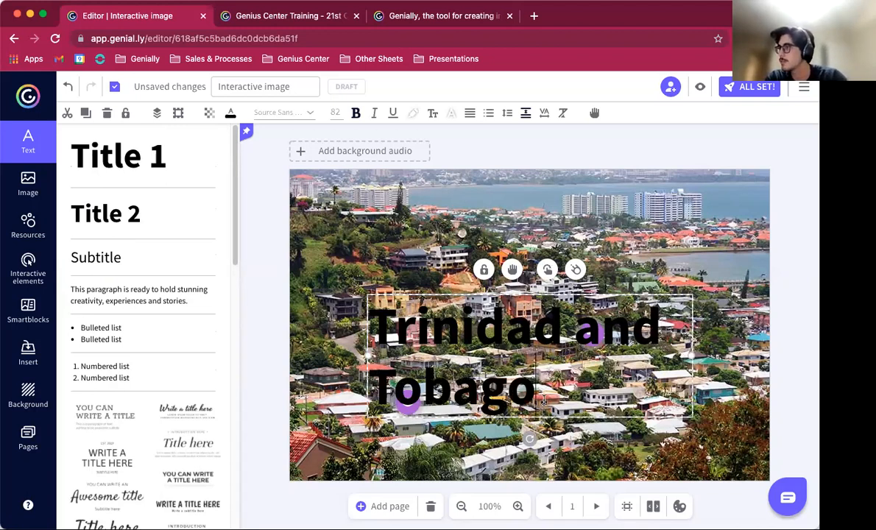
Step: Select the title text and set its font size to 55 px
left_click_drag(536, 393, 336, 113)
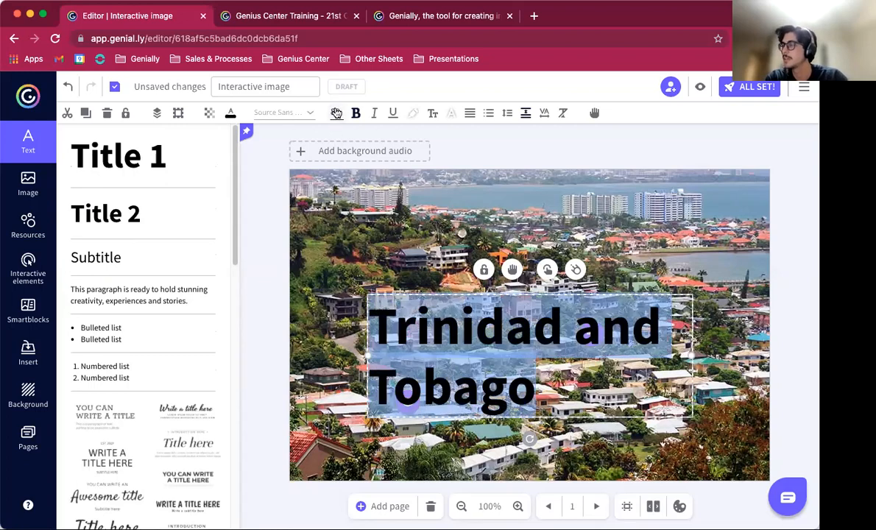
left_click(336, 113)
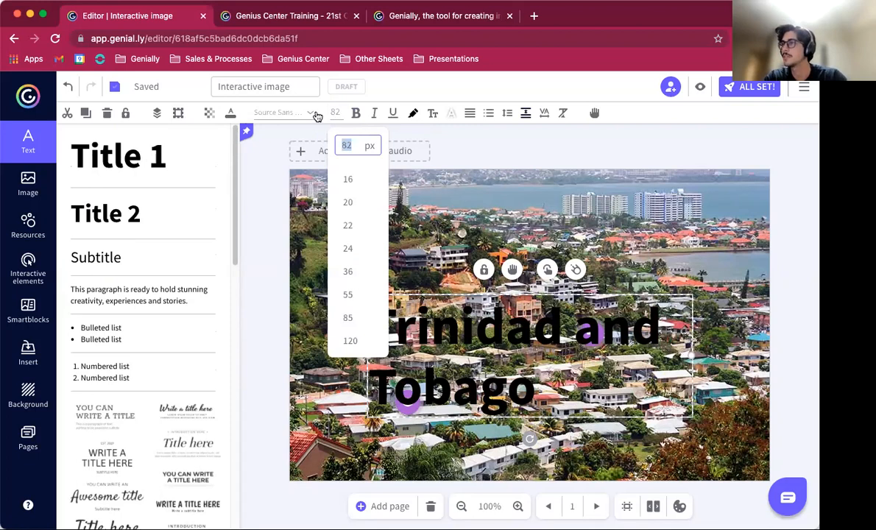
left_click(309, 113)
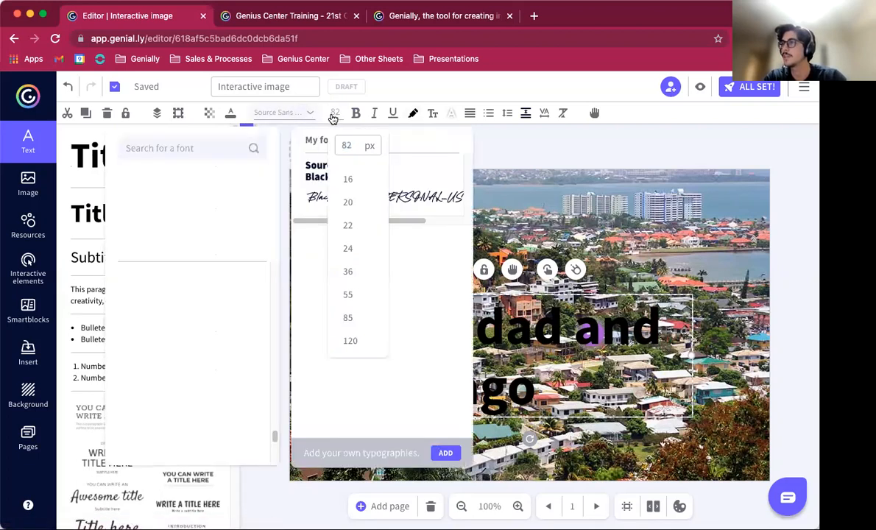
left_click(350, 252)
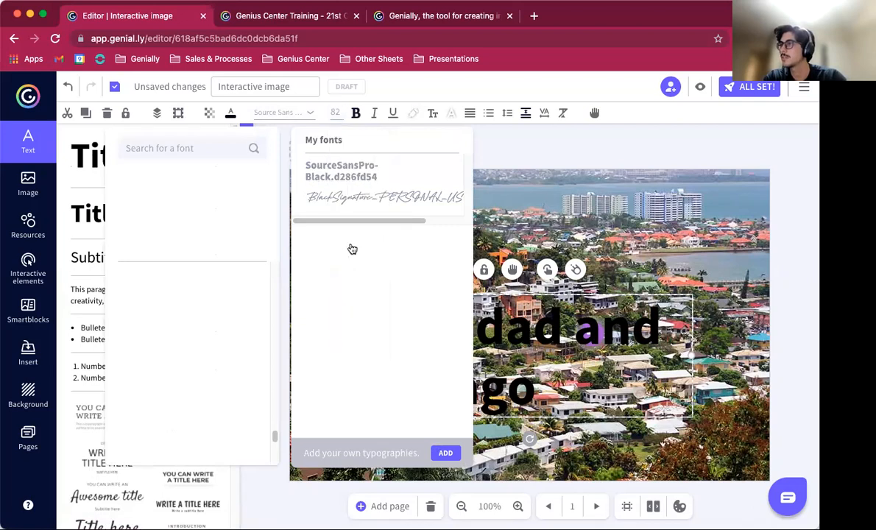
left_click(554, 328)
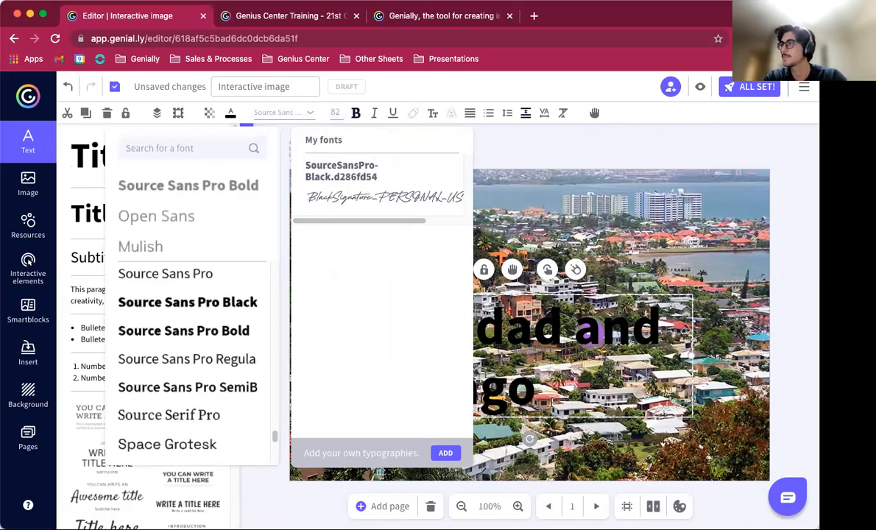
left_click(284, 116)
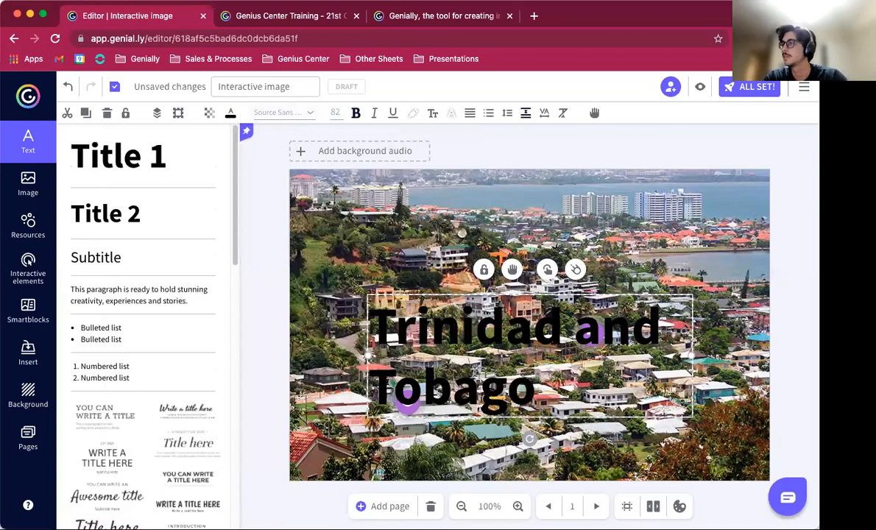
key("super+a")
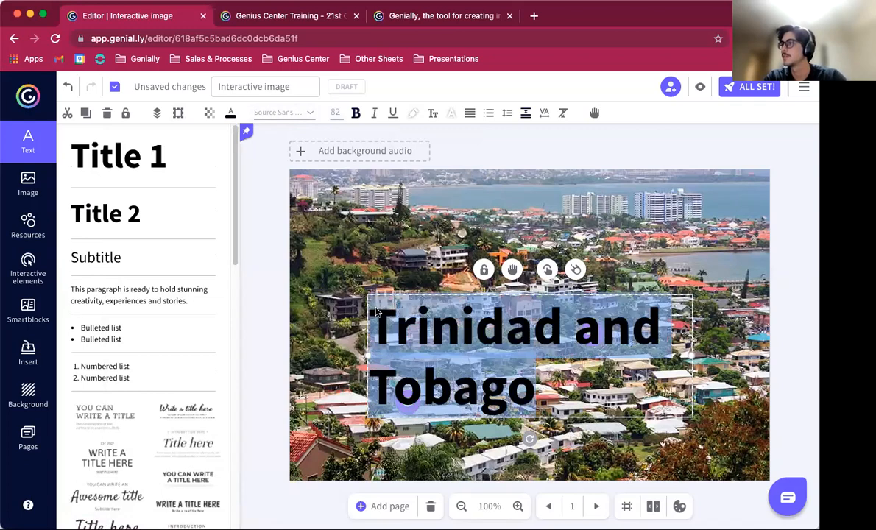
left_click(335, 112)
left_click(349, 248)
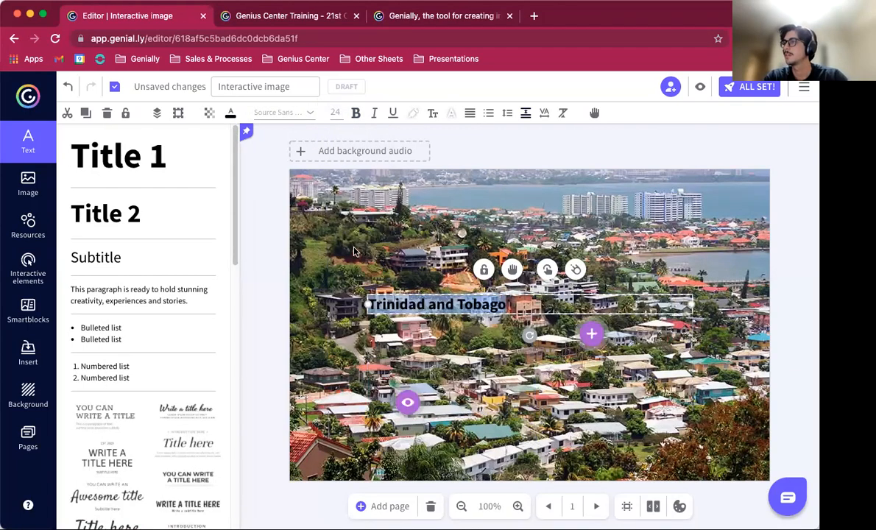
left_click(335, 112)
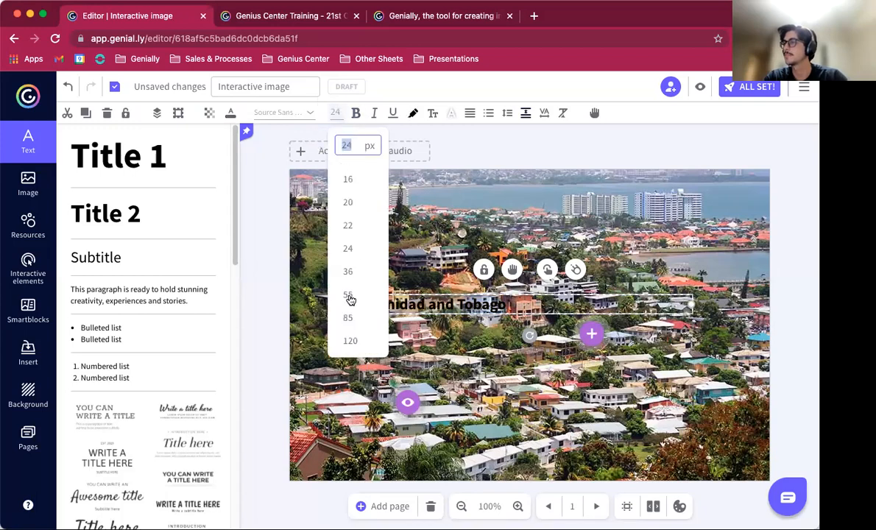
left_click(348, 294)
Step: Move the title text box up near the top of the photo and widen it slightly
left_click_drag(423, 281, 437, 231)
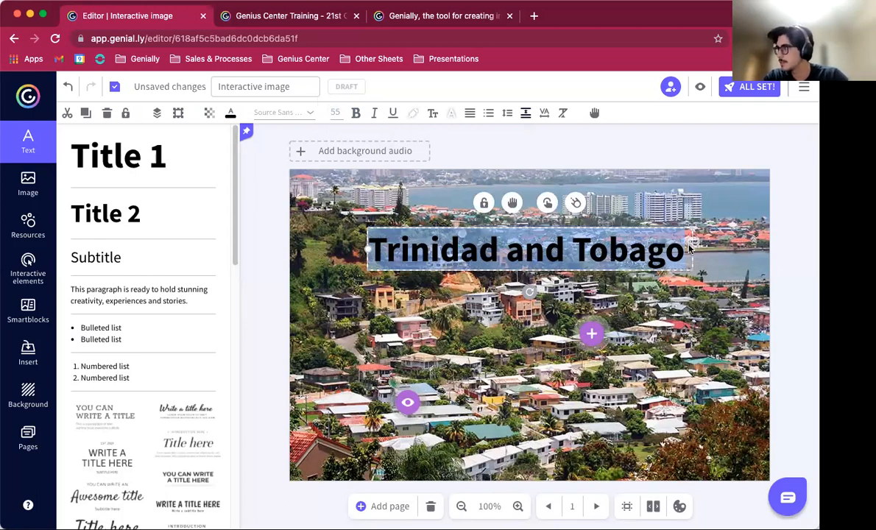
left_click_drag(686, 235, 692, 232)
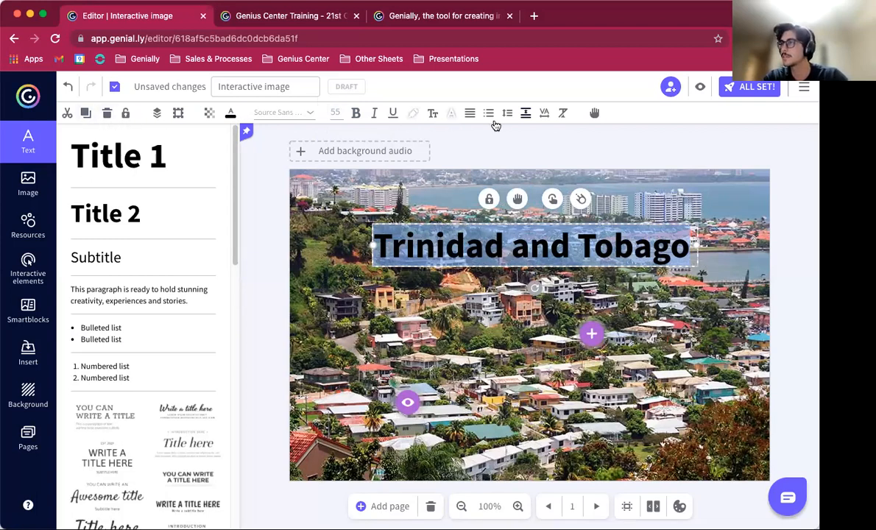
Step: Give the title text a yellow #EEB72B highlight colour
left_click(413, 115)
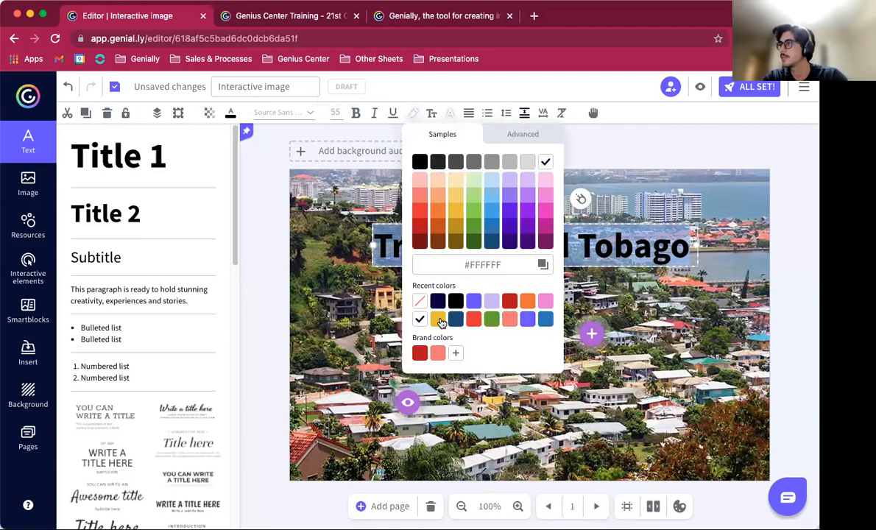
left_click(438, 318)
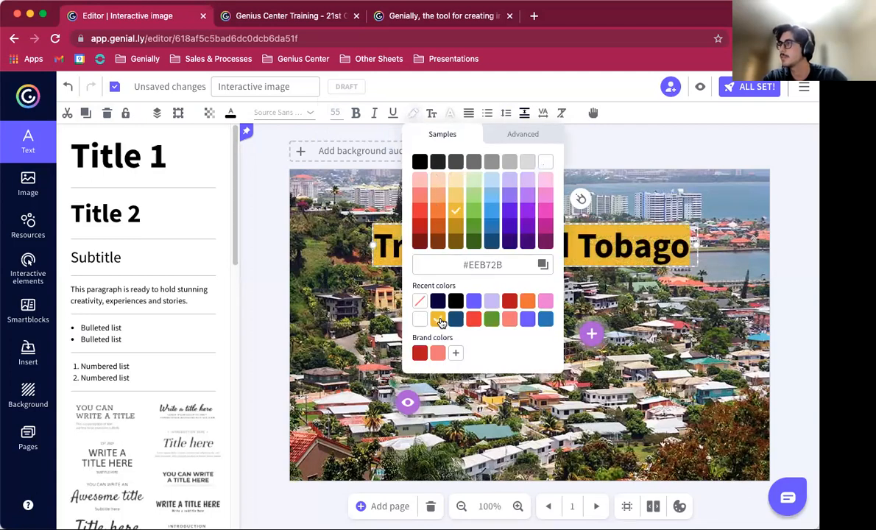
left_click(738, 234)
Step: Nudge the title slightly higher and move the eye marker slightly up on the photo
left_click_drag(550, 259, 543, 236)
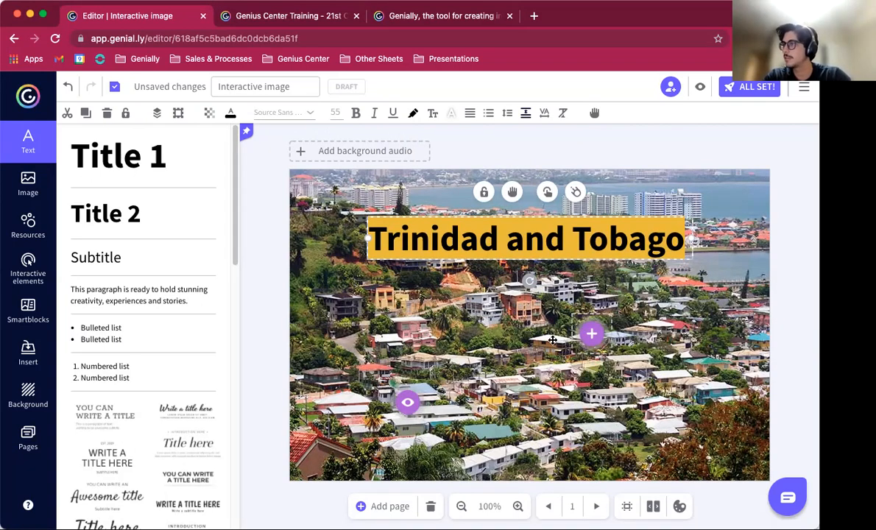
left_click_drag(407, 402, 409, 387)
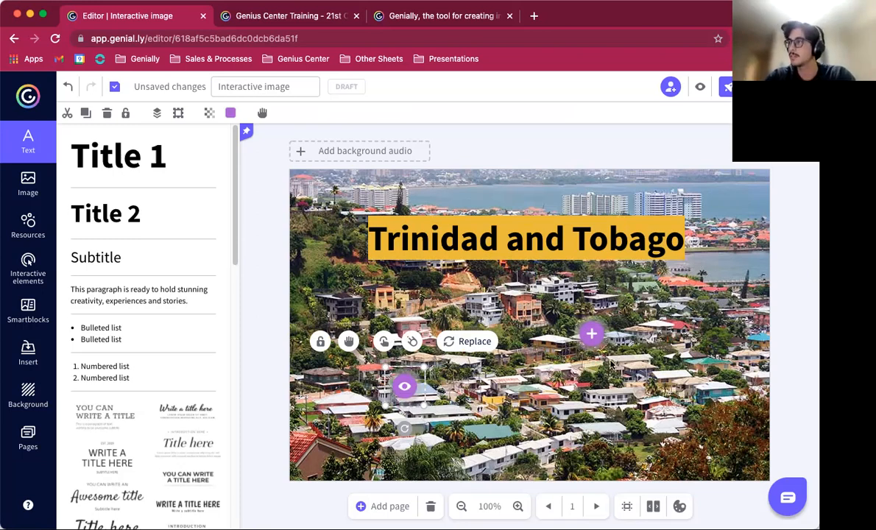
Step: Give the plus marker a tooltip reading "Trinidad's national instrument is the steel pan" and save it
left_click(589, 333)
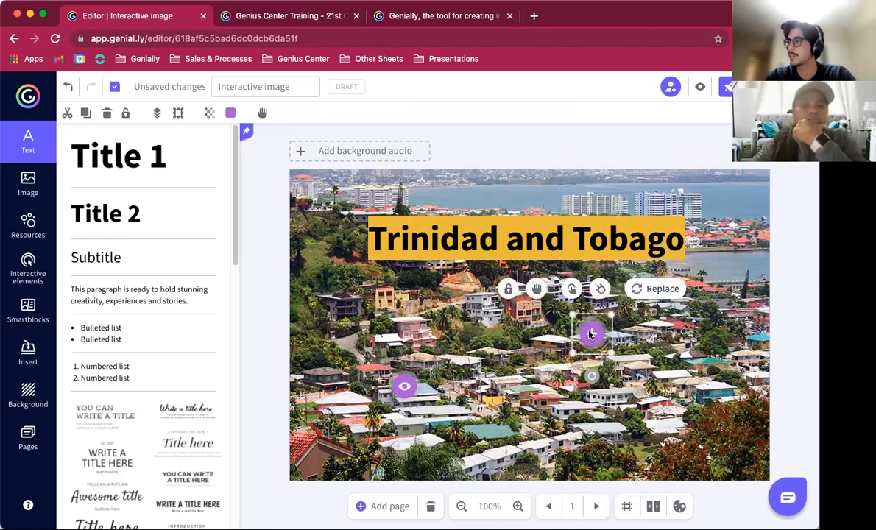
left_click(573, 289)
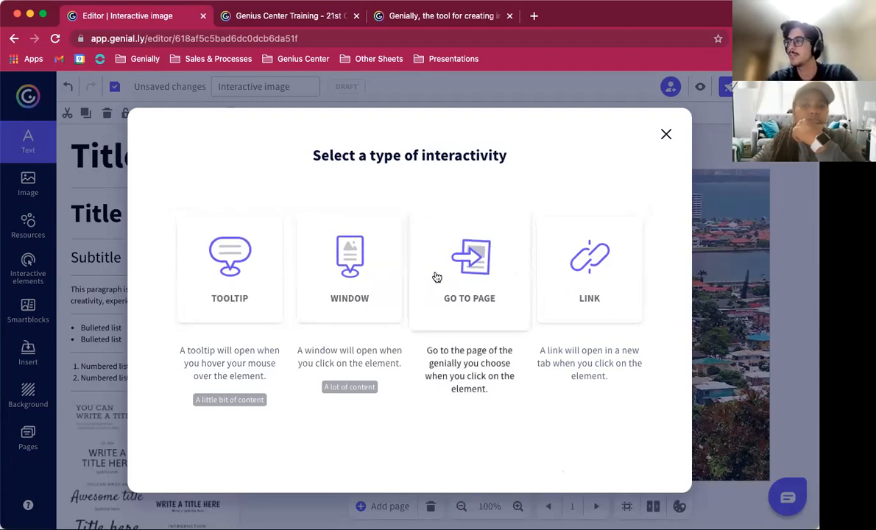
left_click(250, 252)
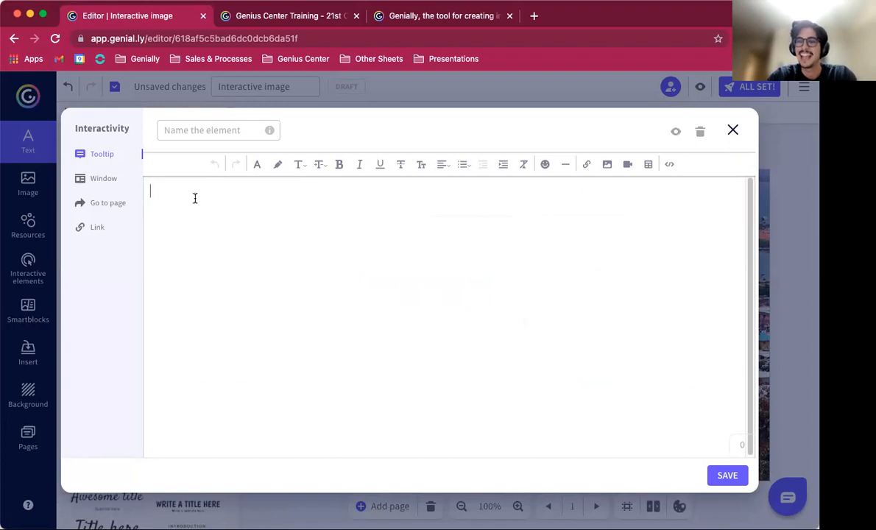
type("Trinidad")
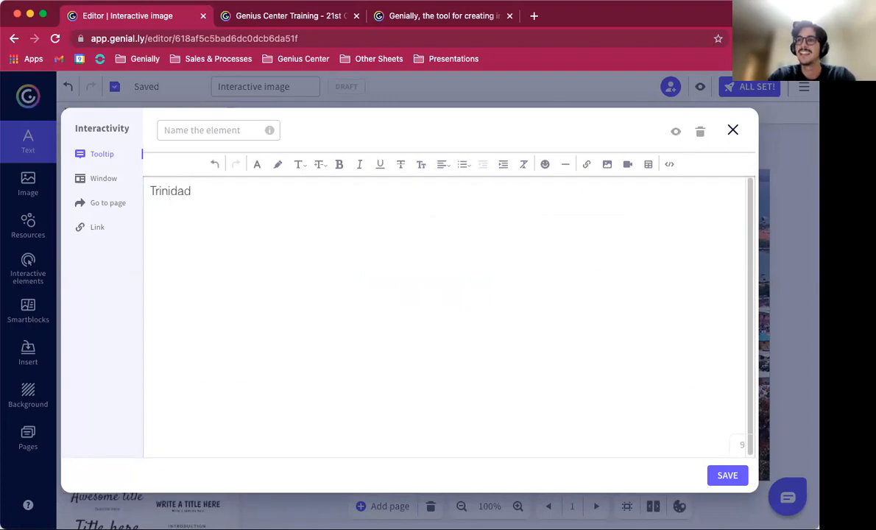
type("'s")
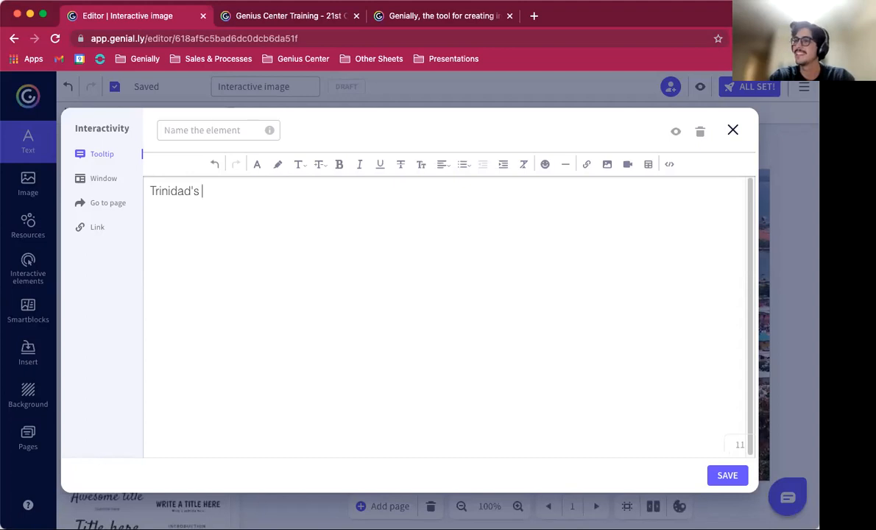
key("BackSpace")
key("BackSpace")
type("is hom")
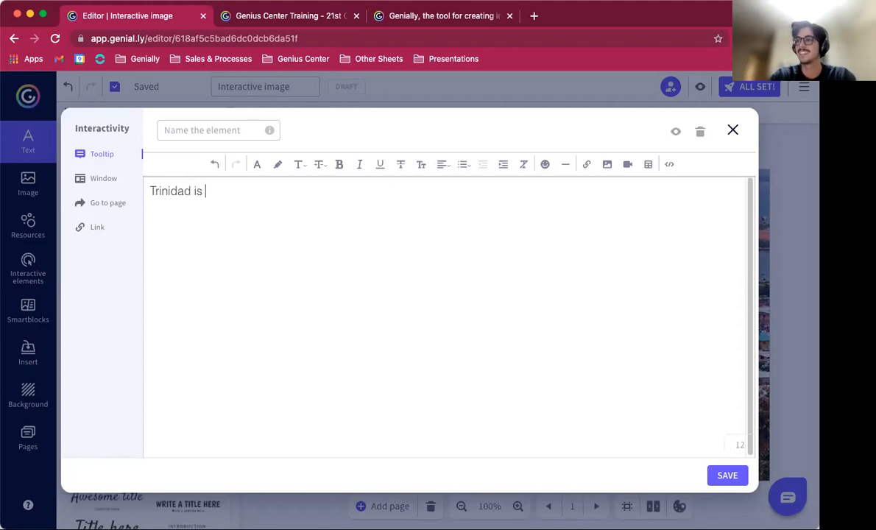
key("BackSpace")
key("BackSpace")
key("BackSpace")
key("BackSpace")
key("BackSpace")
key("BackSpace")
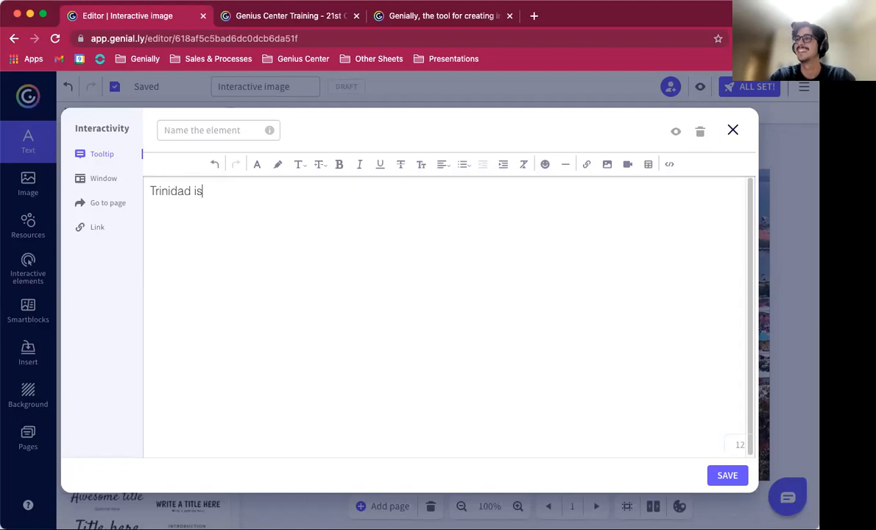
type("'")
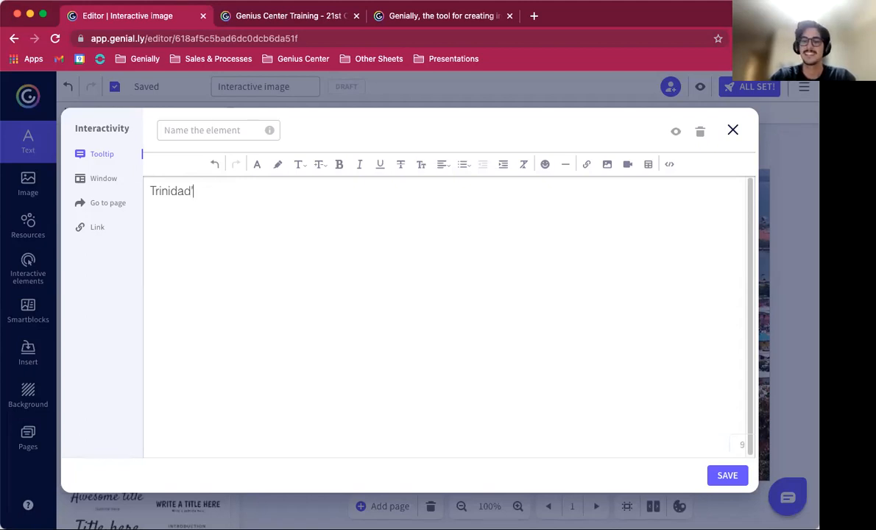
type("s national ins")
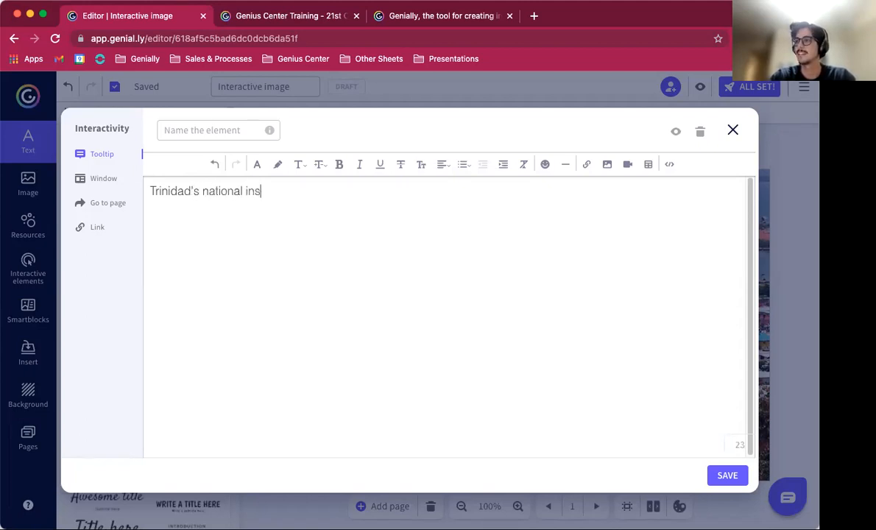
type("trument is the steel pan")
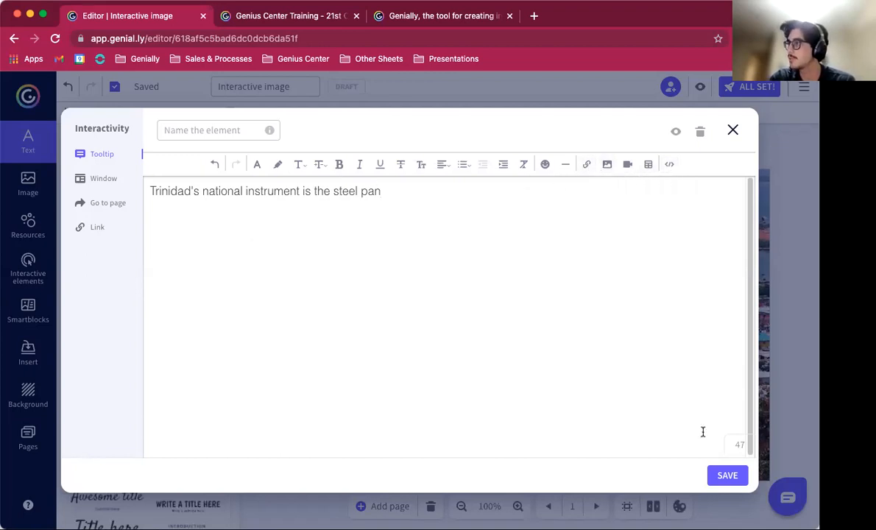
left_click(726, 473)
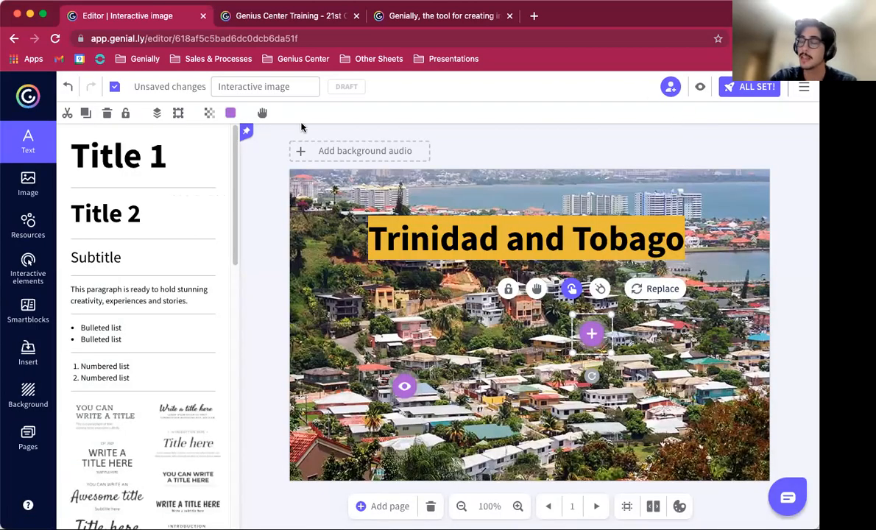
Step: Preview the interactive image, then return to editing
left_click(700, 87)
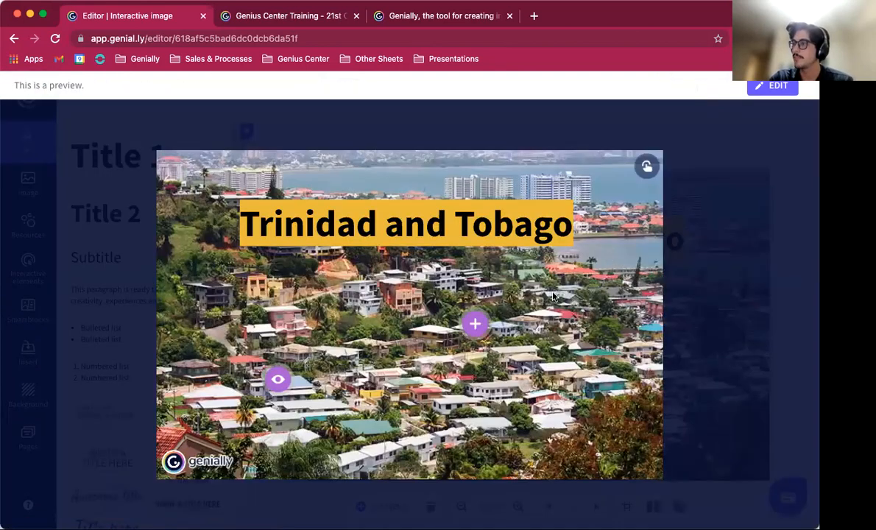
mouse_move(476, 326)
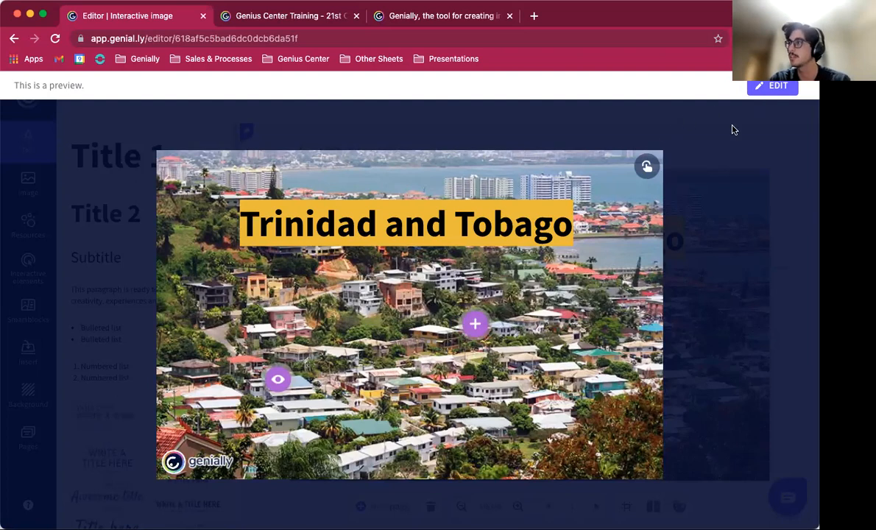
left_click(778, 86)
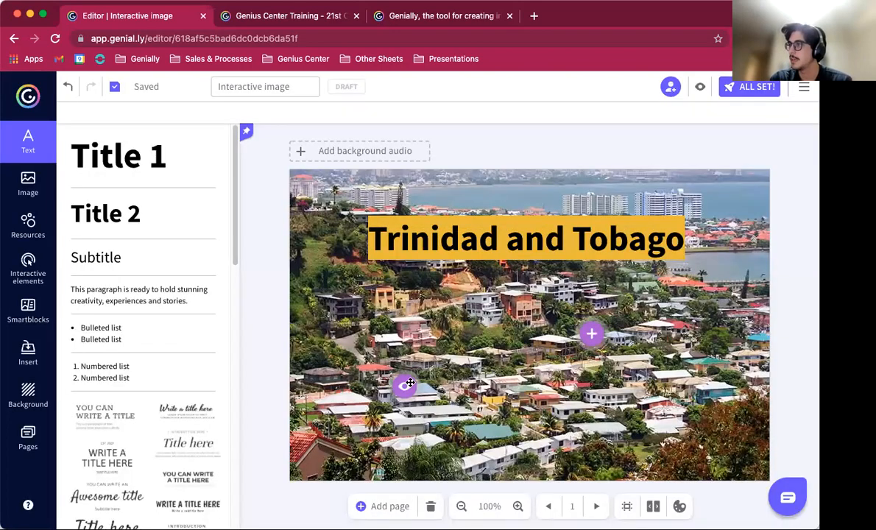
Step: Move the eye marker further left and set its interactivity type to Window
left_click_drag(406, 384, 360, 376)
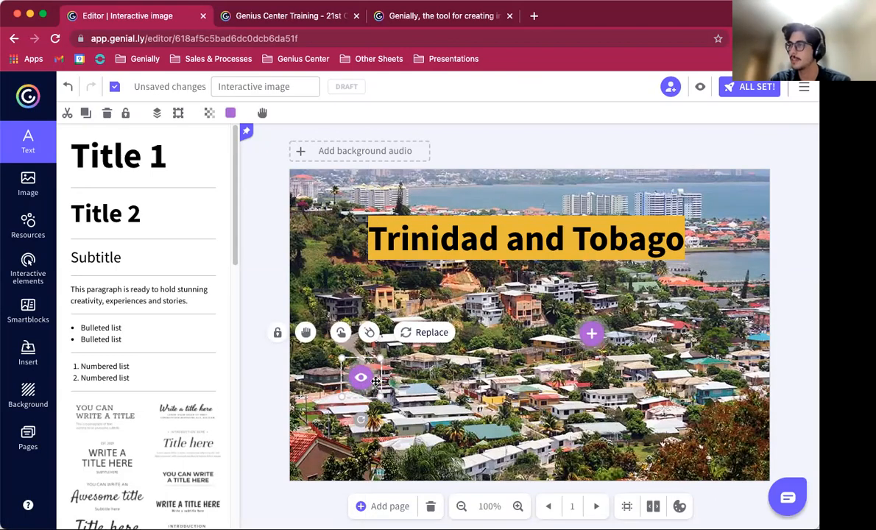
left_click(340, 333)
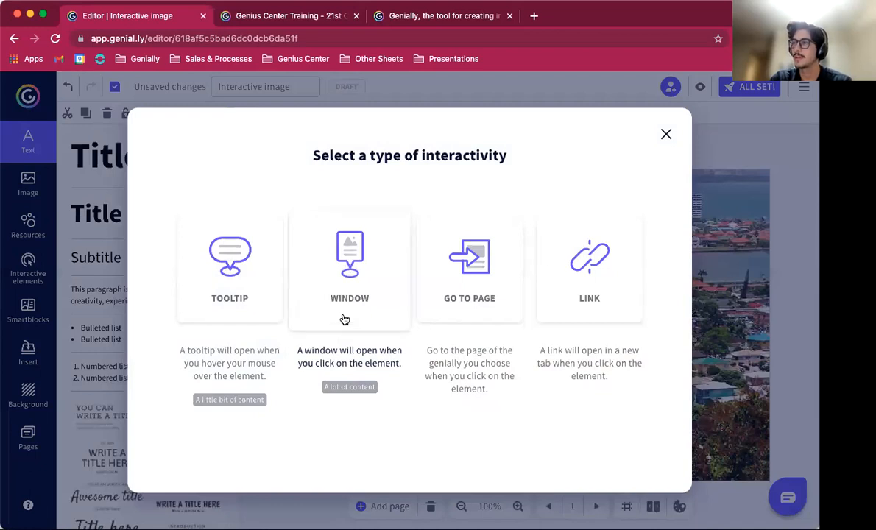
left_click(343, 319)
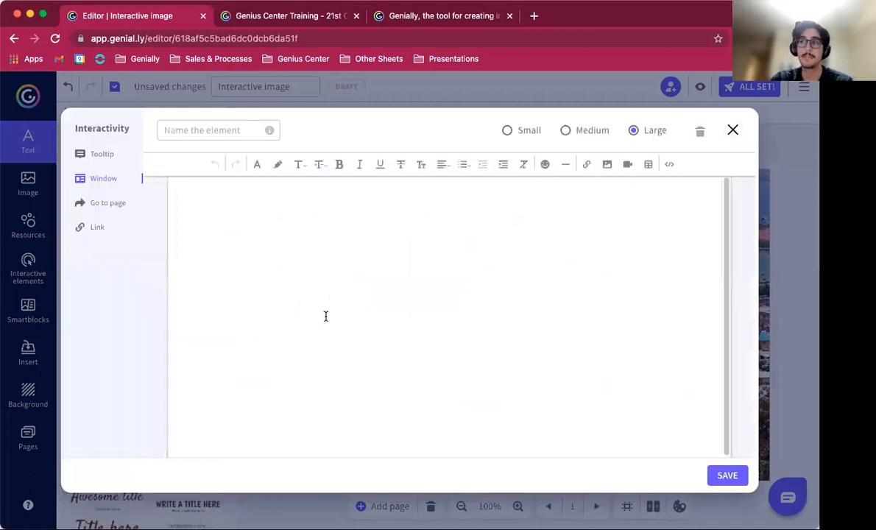
left_click(98, 155)
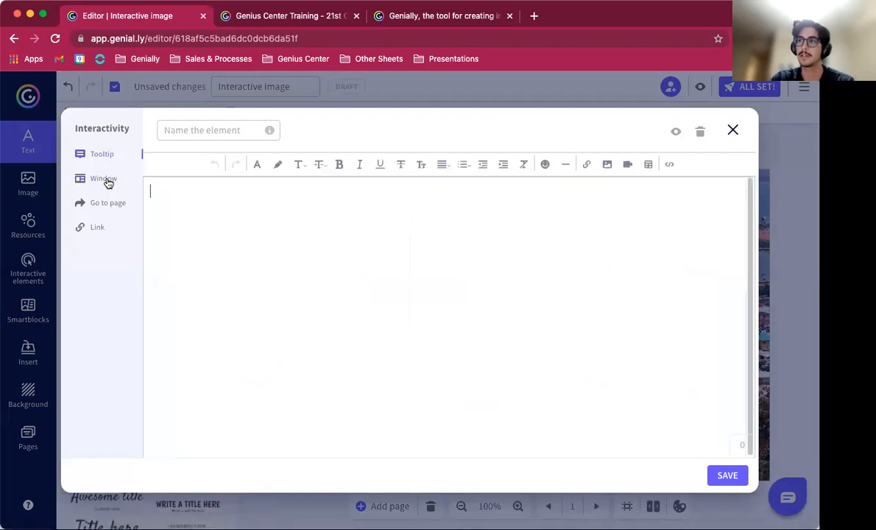
left_click(104, 179)
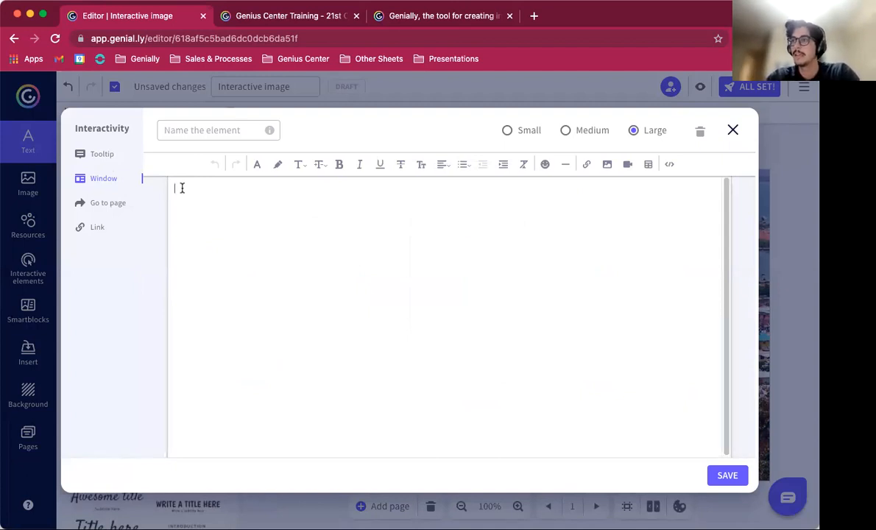
Step: Switch to Google Maps and copy the embed HTML for the Trinidad and Tobago map
key("super+Tab")
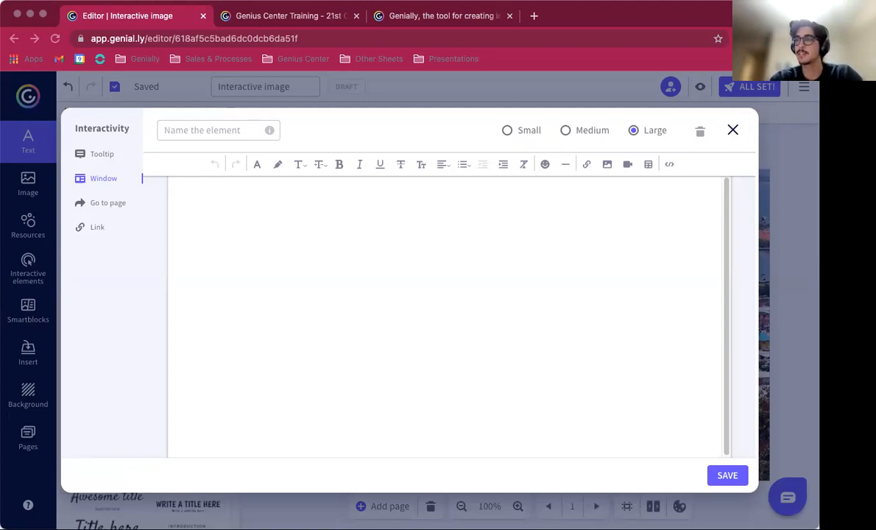
left_click_drag(36, 108, 253, 28)
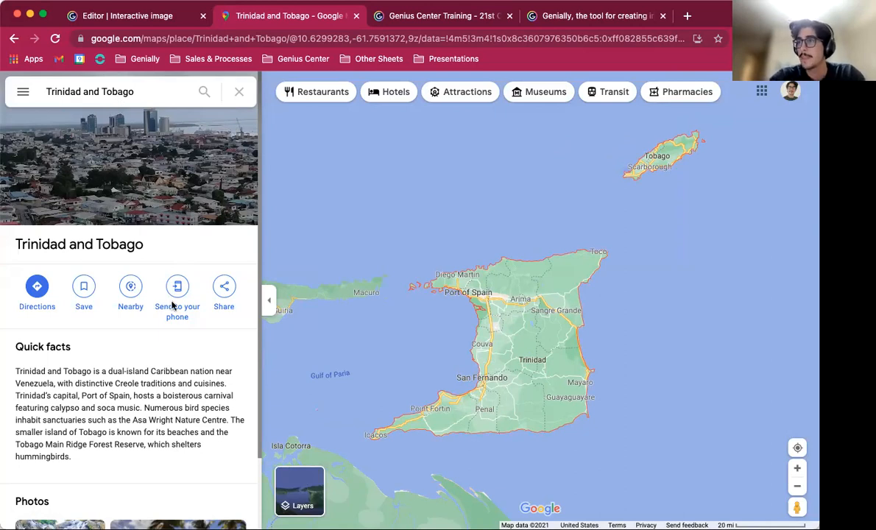
left_click(225, 291)
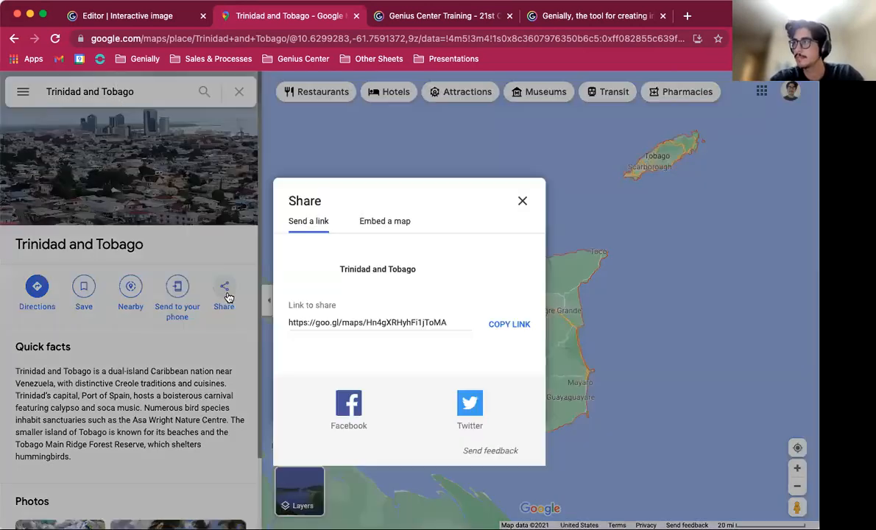
left_click(379, 222)
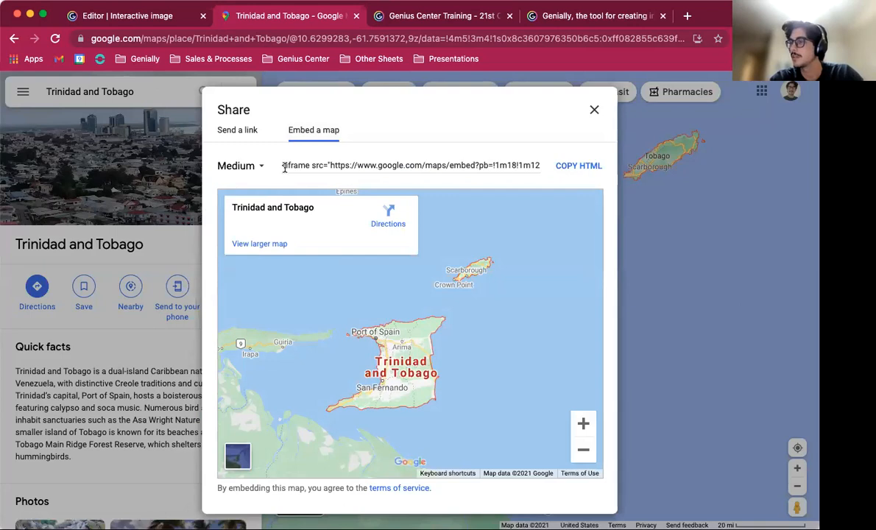
scroll(487, 162, "right", 15)
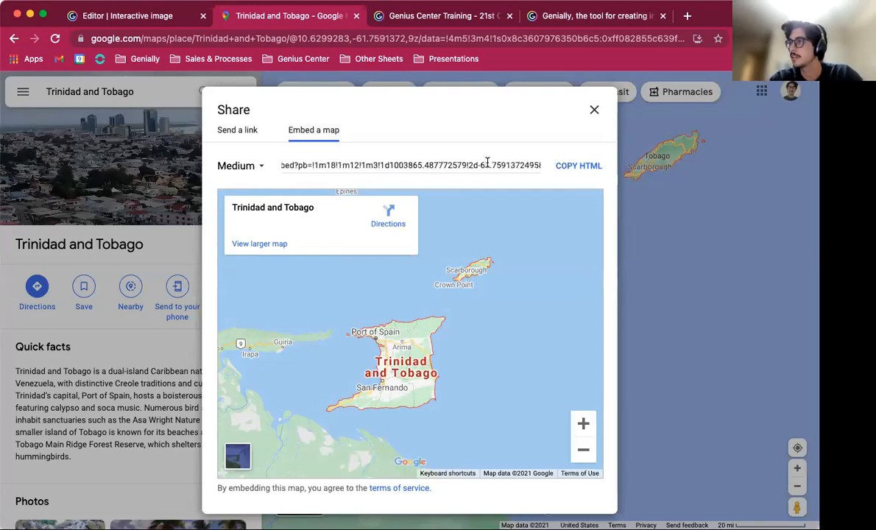
scroll(488, 162, "right", 5)
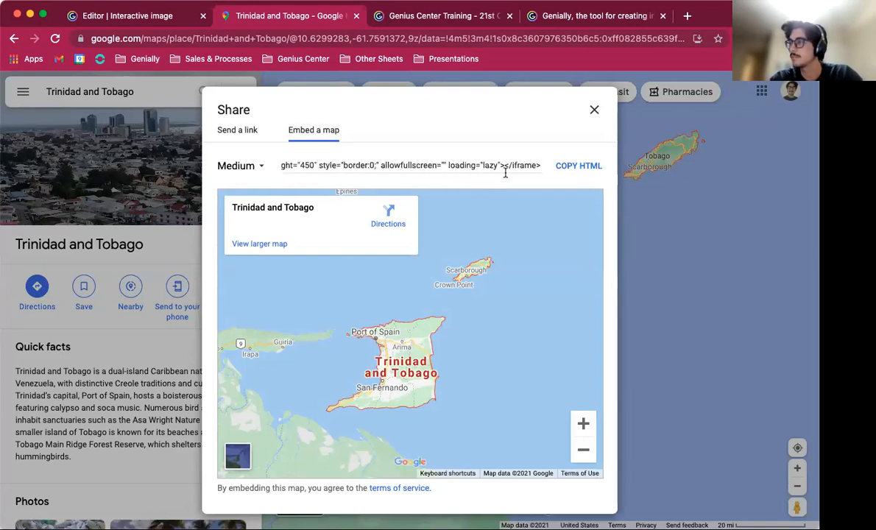
left_click(589, 170)
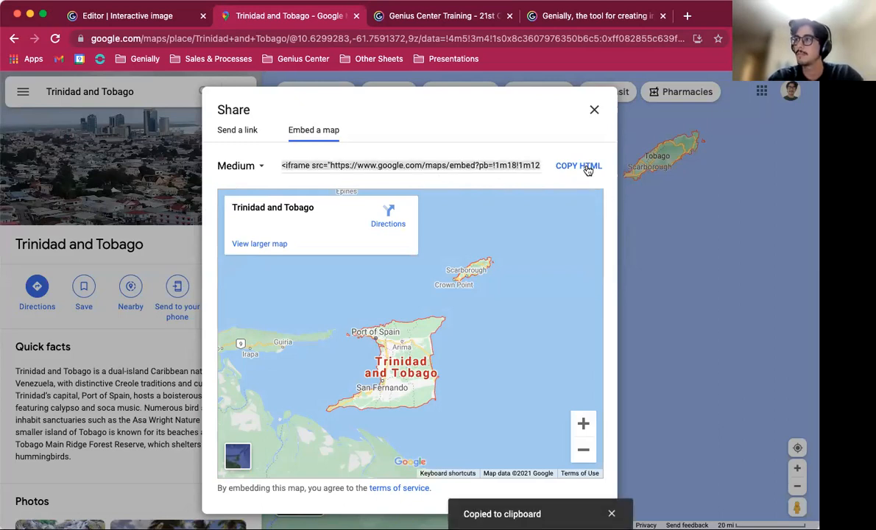
Step: Paste the map embed code into the eye marker's window in HTML source mode and save it
left_click(145, 17)
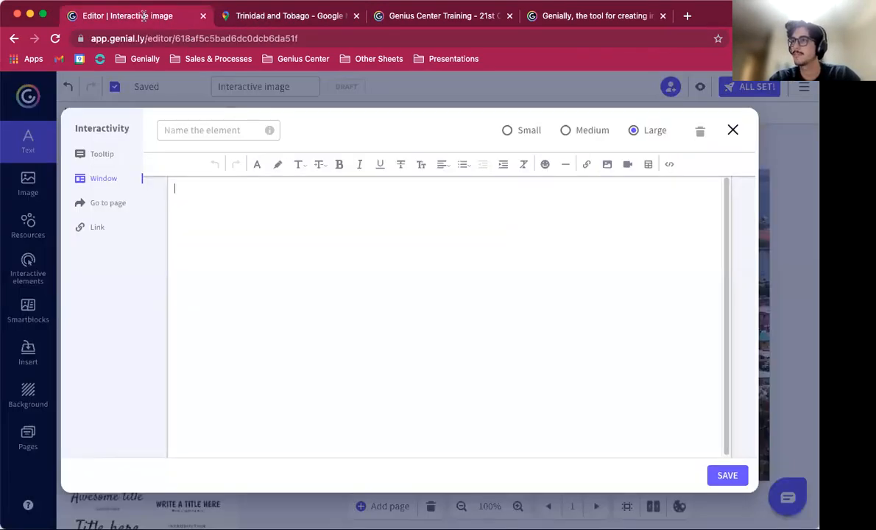
left_click(670, 166)
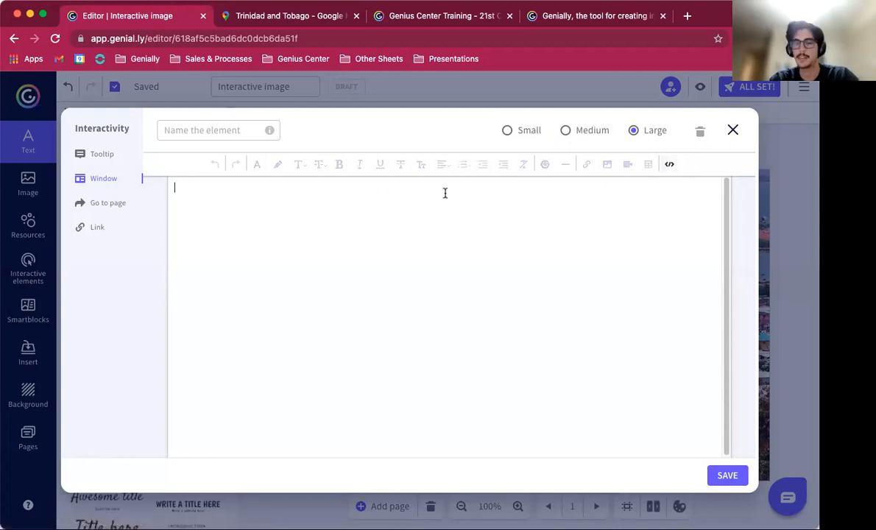
key("super+v")
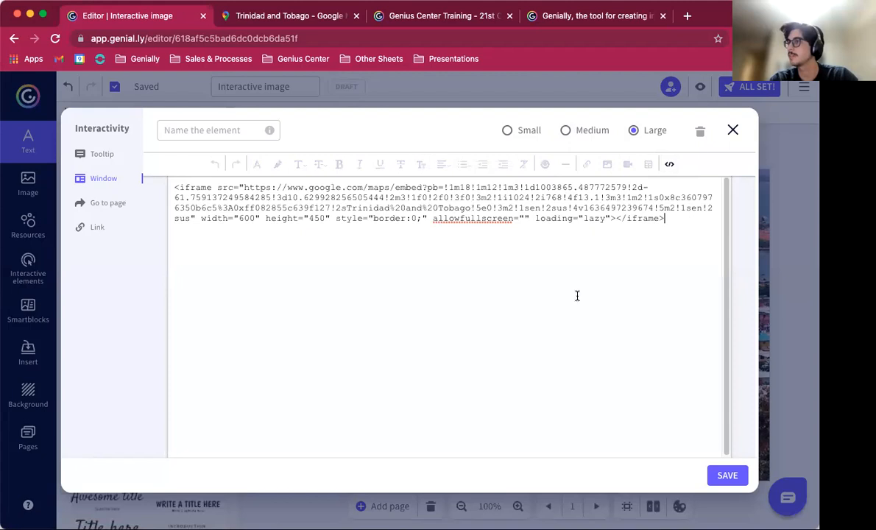
left_click(727, 476)
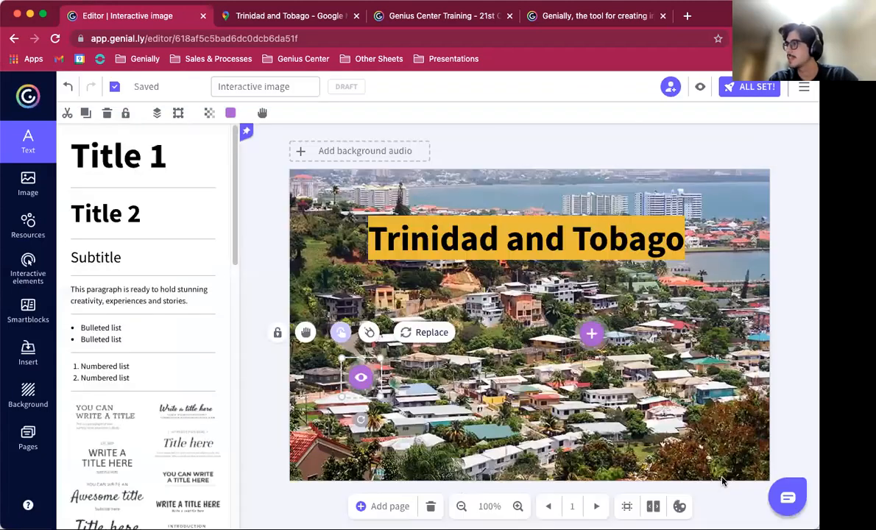
Step: Preview the image and open the eye marker's window to check the embedded map
left_click(701, 88)
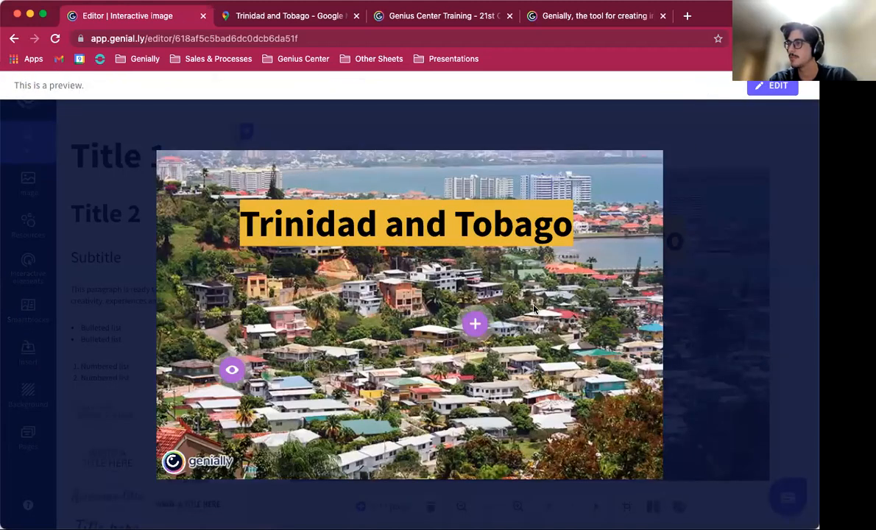
left_click(475, 324)
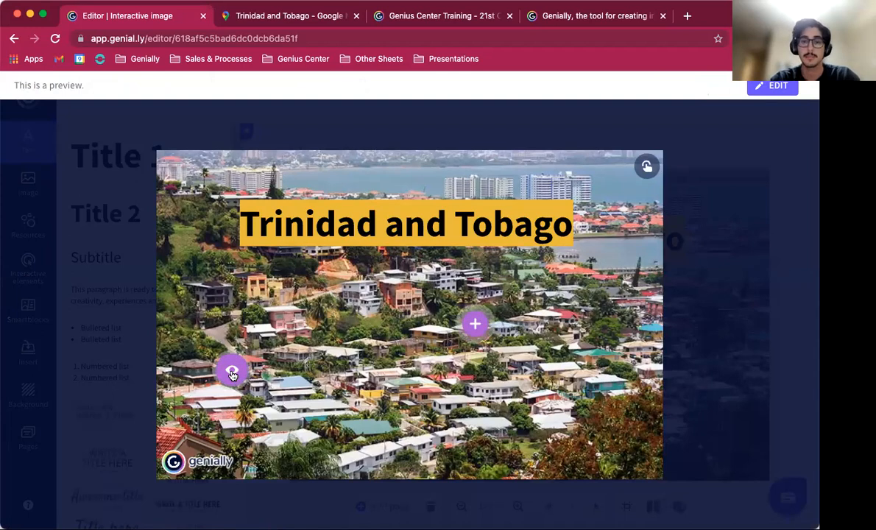
left_click(231, 372)
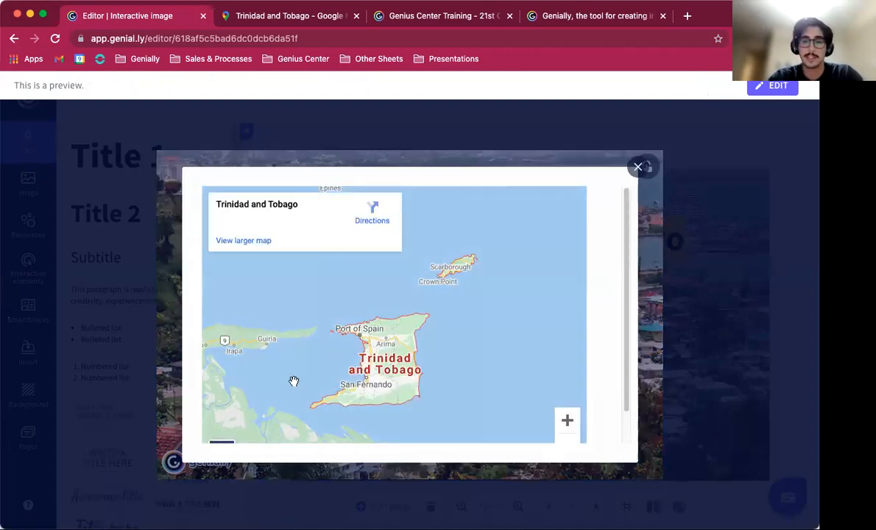
Step: Explore the embedded map in the eye marker's window by zooming and panning, then close the window
left_click(333, 364)
double_click(333, 364)
left_click_drag(332, 363, 397, 270)
double_click(366, 259)
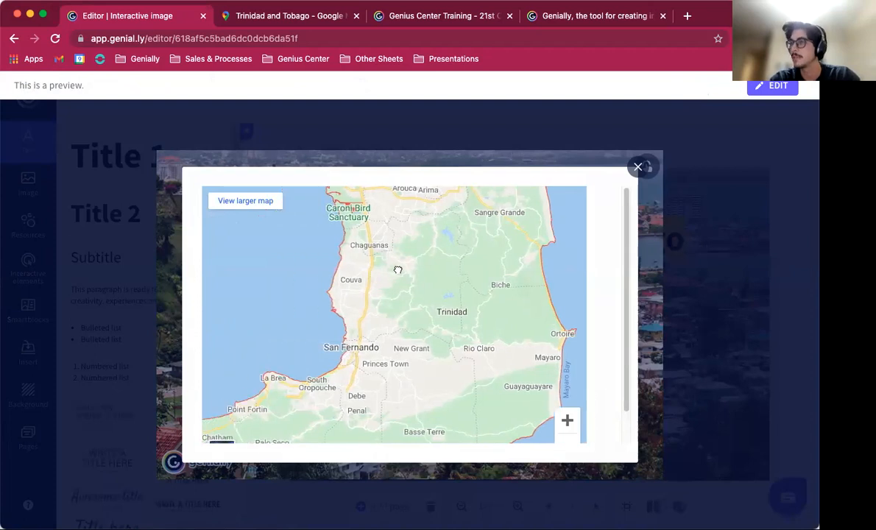
double_click(373, 331)
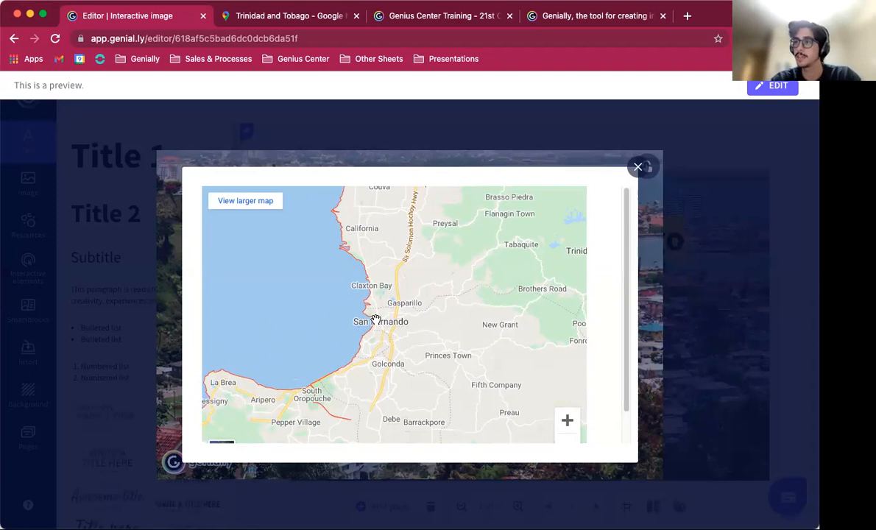
double_click(375, 320)
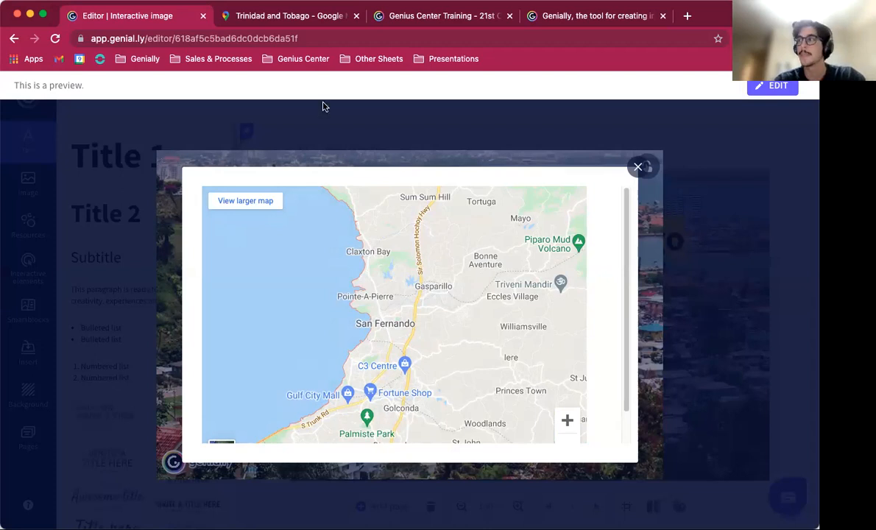
left_click(637, 168)
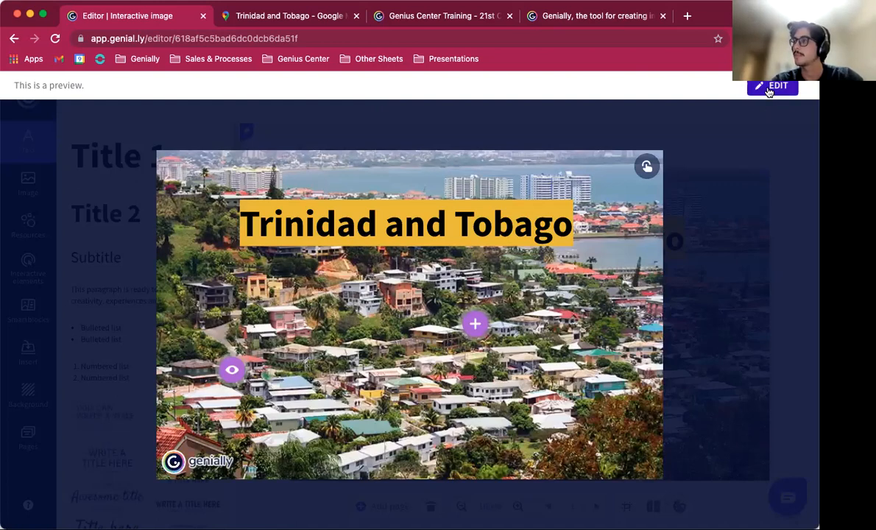
Step: Return to editing, move the eye marker to the right and the plus marker further right, and preview the image
left_click(769, 87)
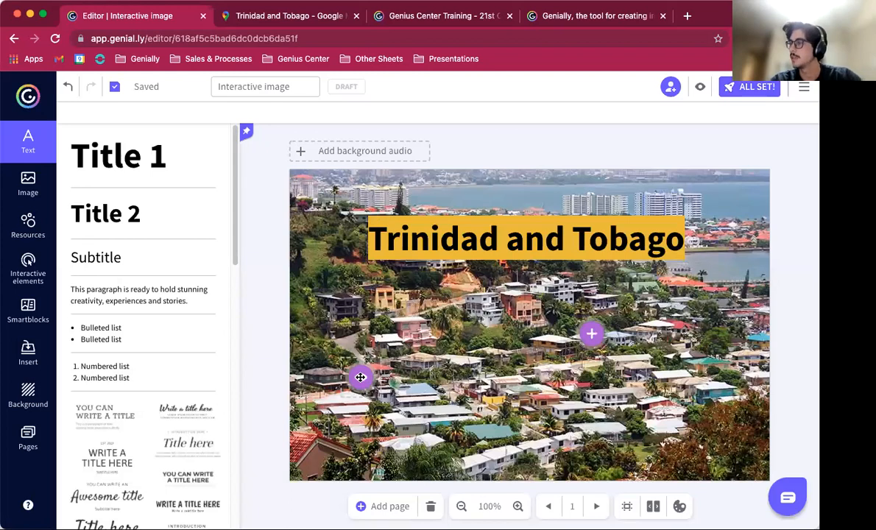
left_click_drag(359, 377, 415, 400)
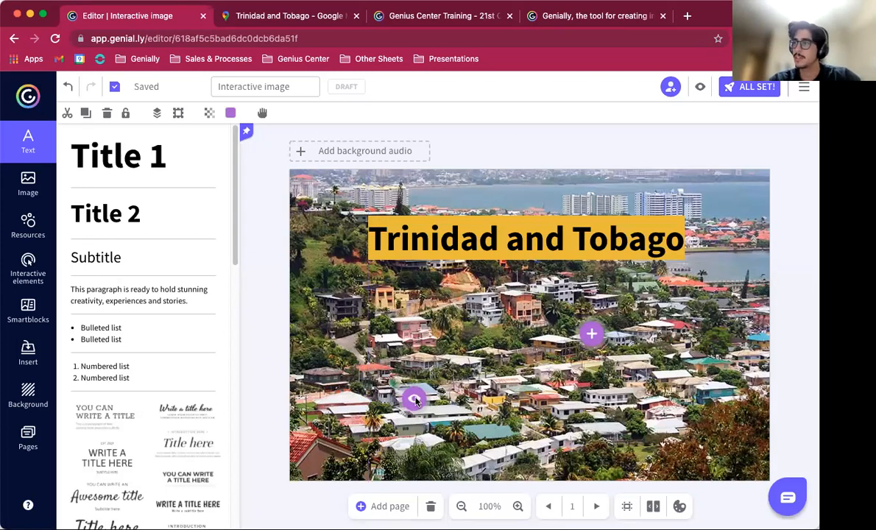
left_click_drag(593, 331, 649, 322)
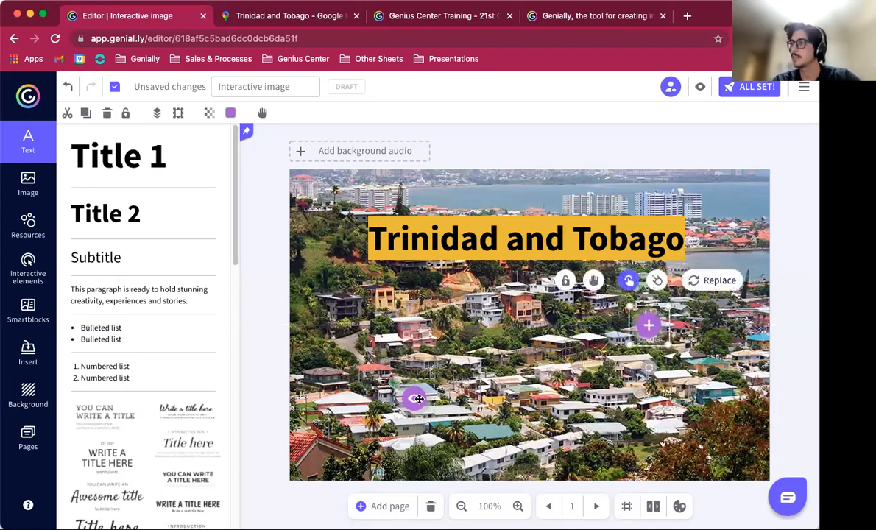
left_click_drag(418, 398, 449, 400)
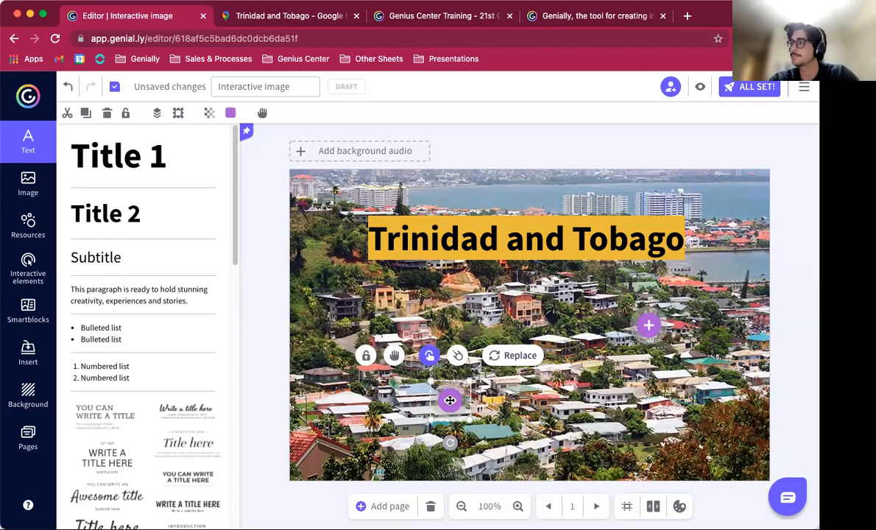
left_click_drag(449, 399, 442, 401)
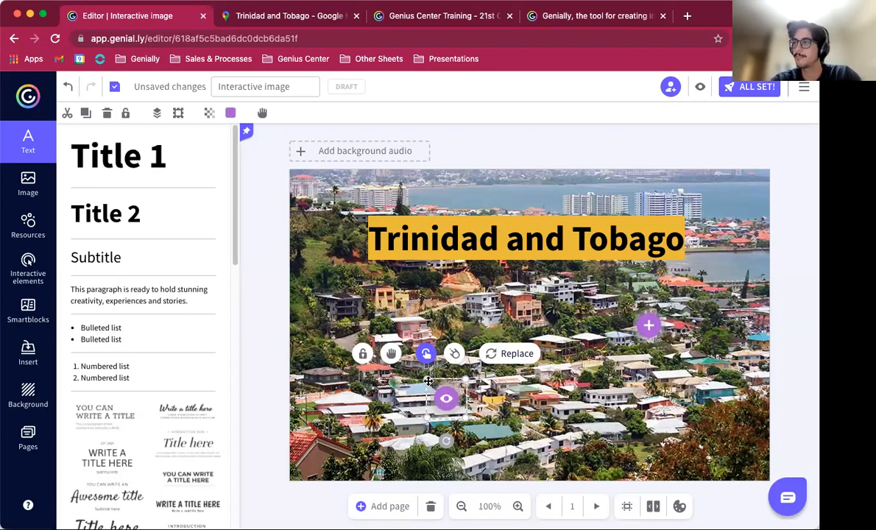
left_click_drag(425, 378, 427, 380)
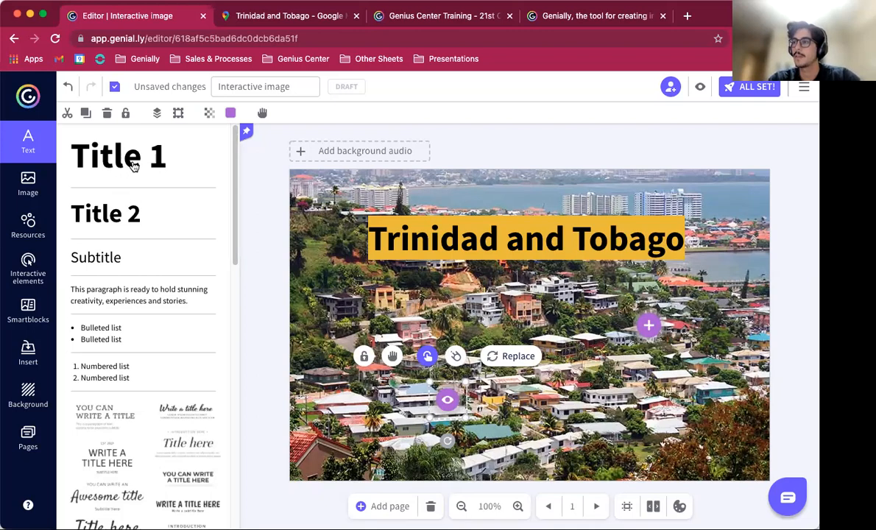
left_click(700, 87)
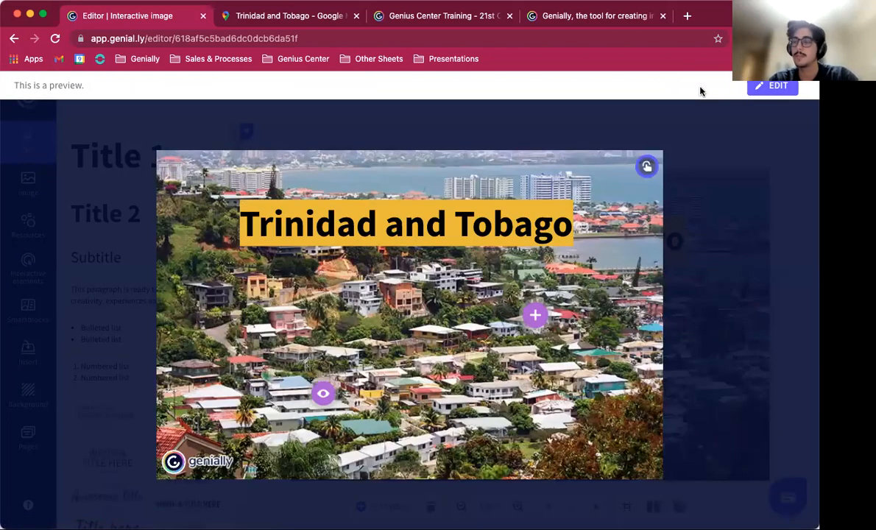
left_click(703, 236)
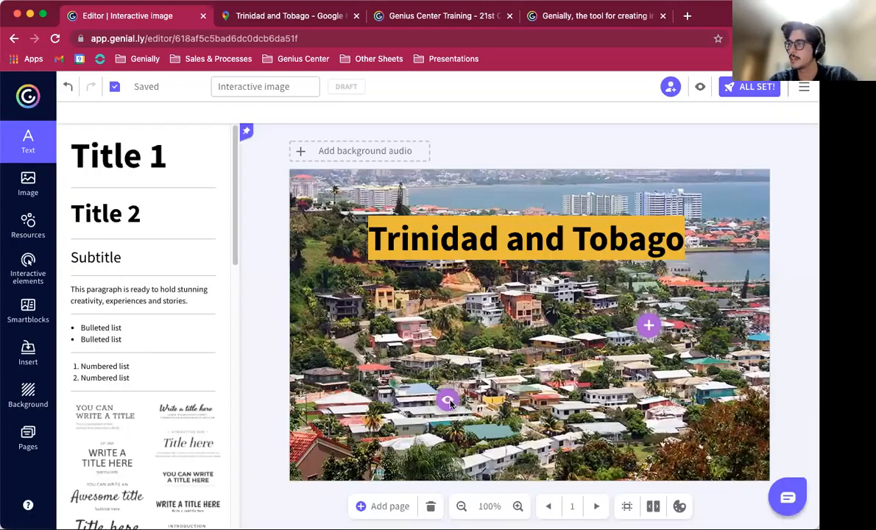
Step: Give the eye marker an upward Fade In entrance animation starting at 0.5 seconds
left_click(448, 401)
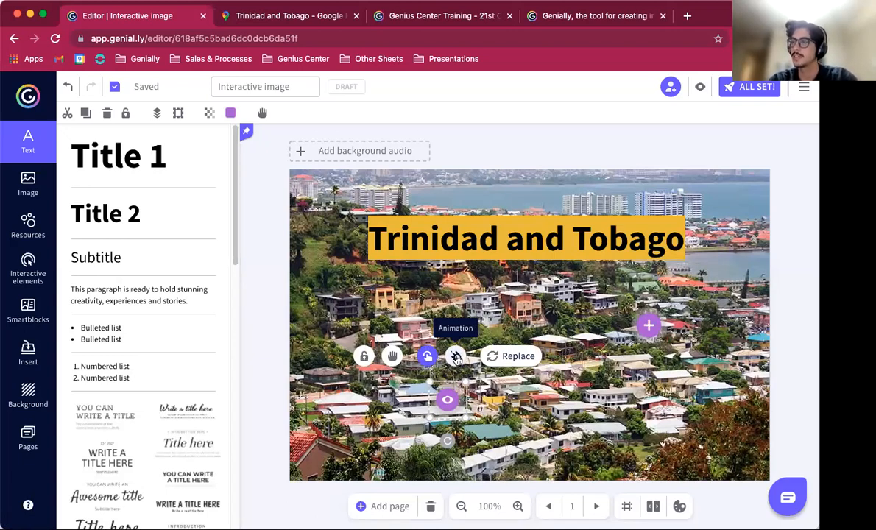
left_click(456, 358)
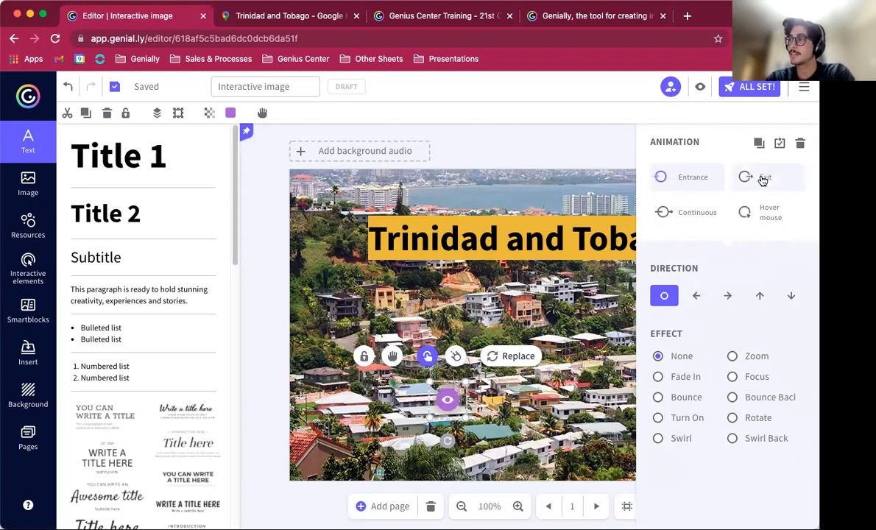
left_click(695, 215)
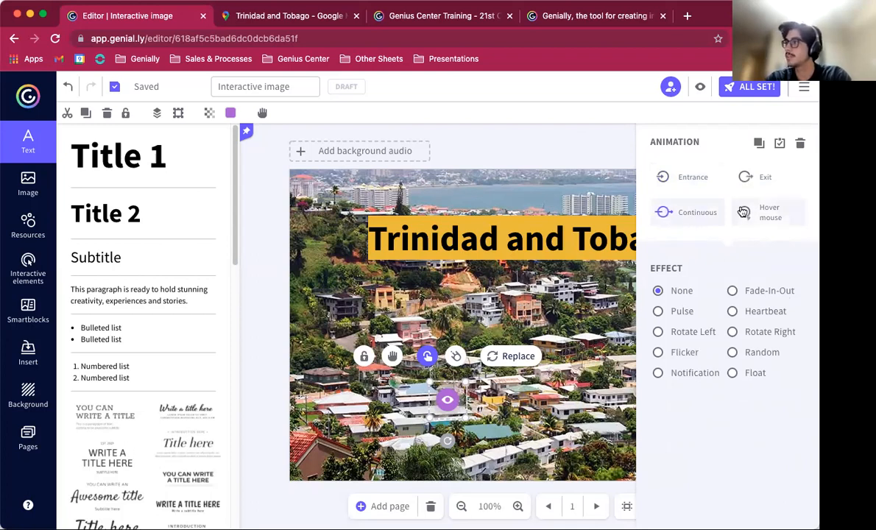
left_click(745, 212)
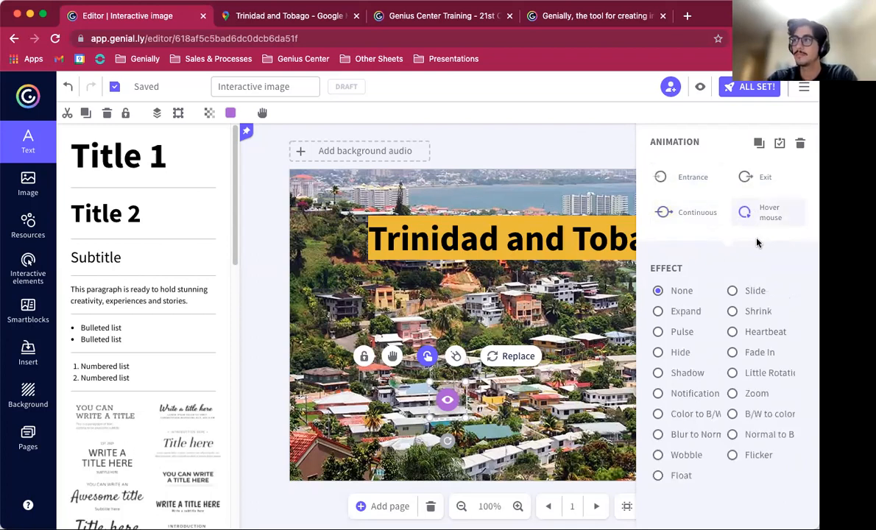
left_click(680, 189)
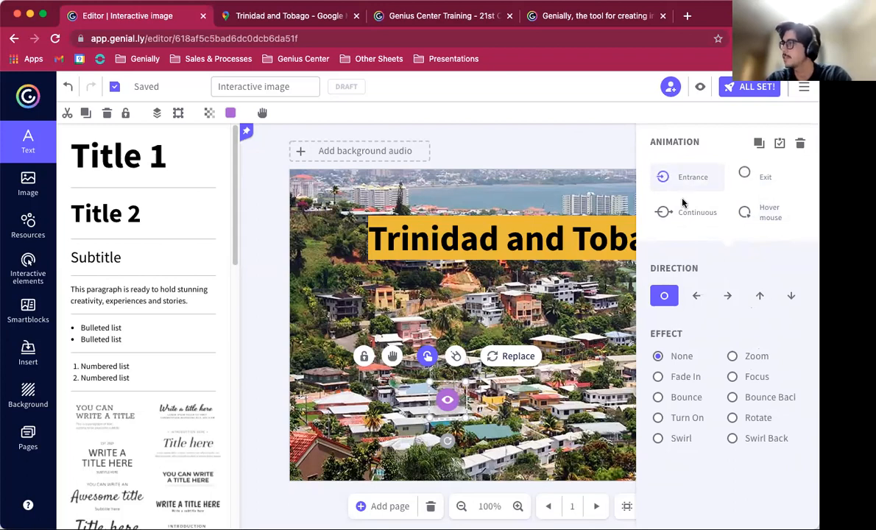
left_click(763, 296)
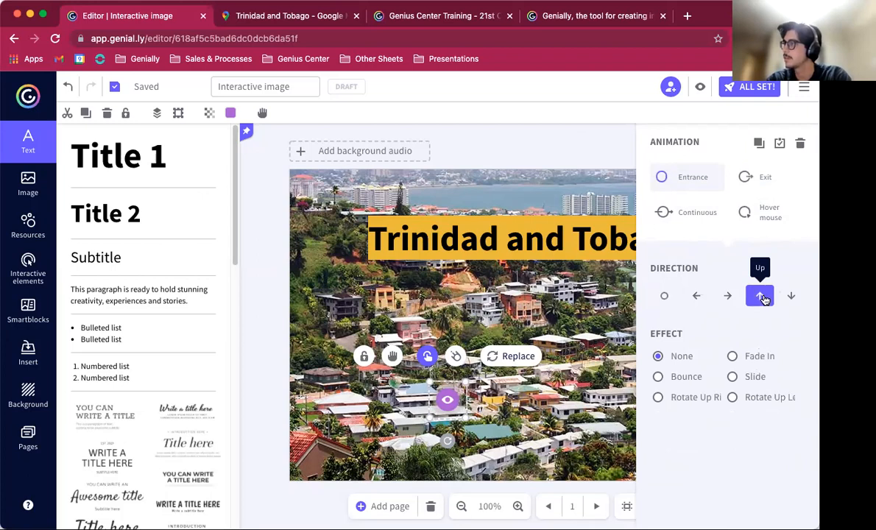
left_click(733, 359)
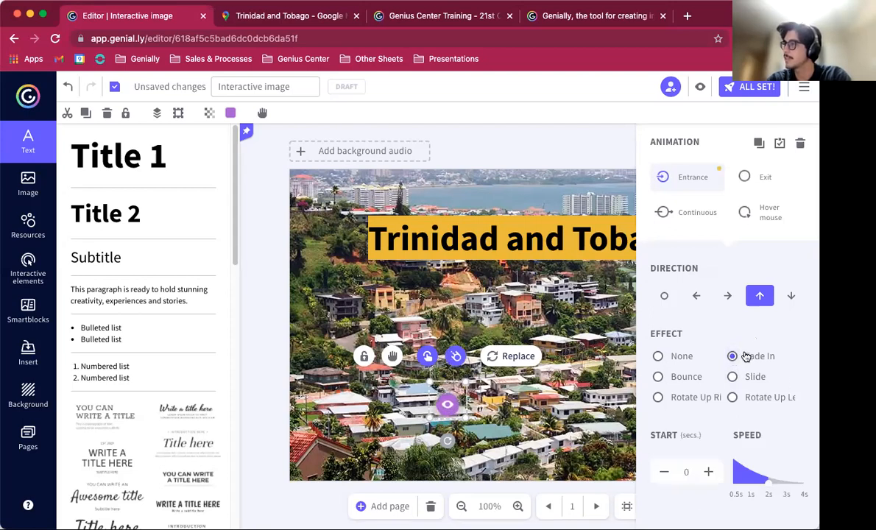
left_click(707, 473)
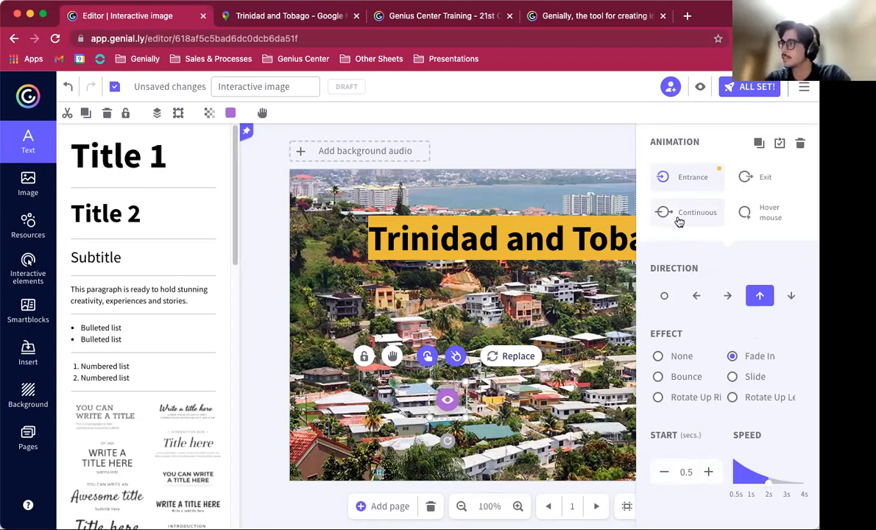
Step: Add a continuous Rotate Right animation to the eye marker
left_click(685, 216)
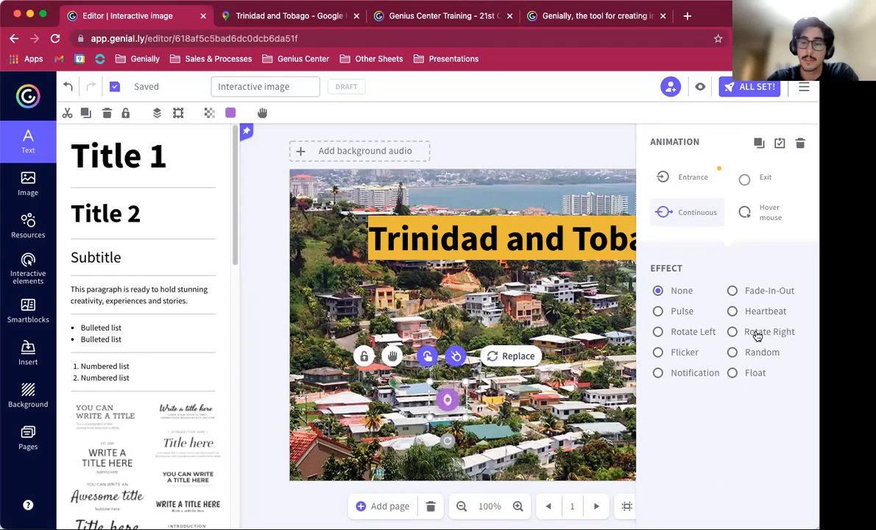
left_click(757, 335)
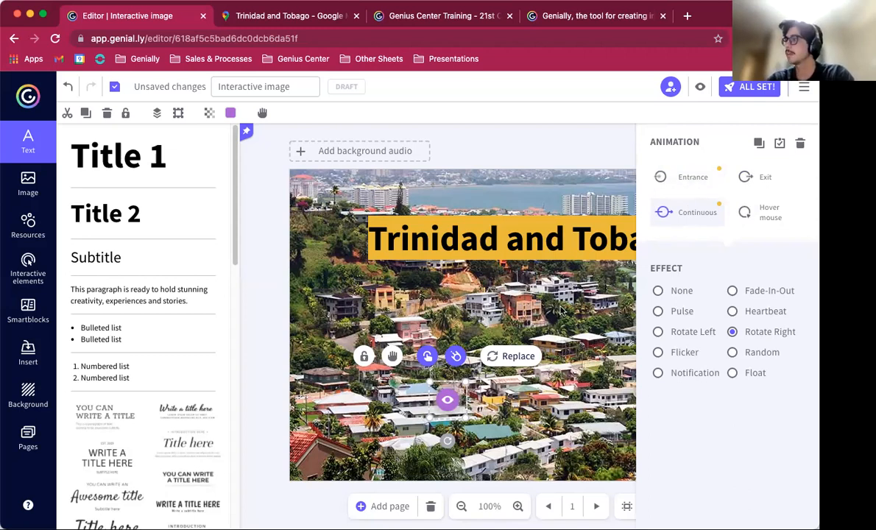
key("Escape")
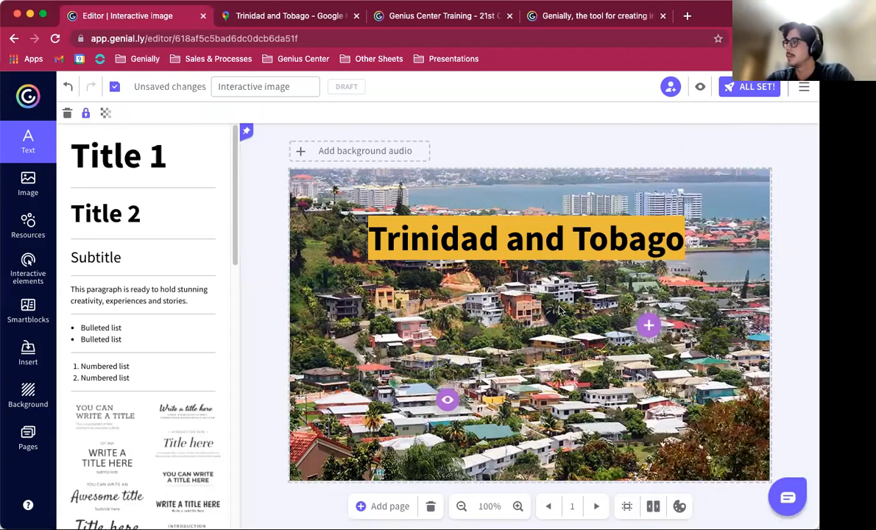
Step: Apply a Turn On entrance animation to the Trinidad and Tobago title
left_click(500, 232)
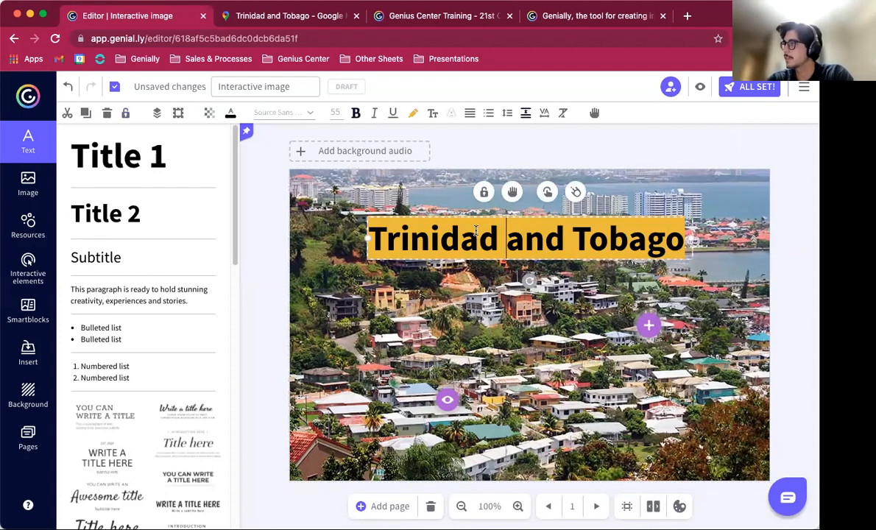
left_click(577, 193)
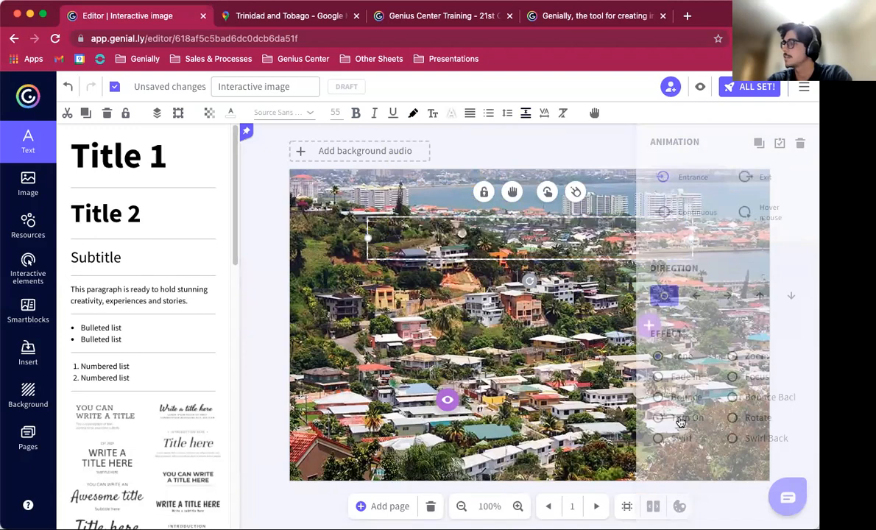
left_click(678, 421)
scroll(692, 449, "down", 1)
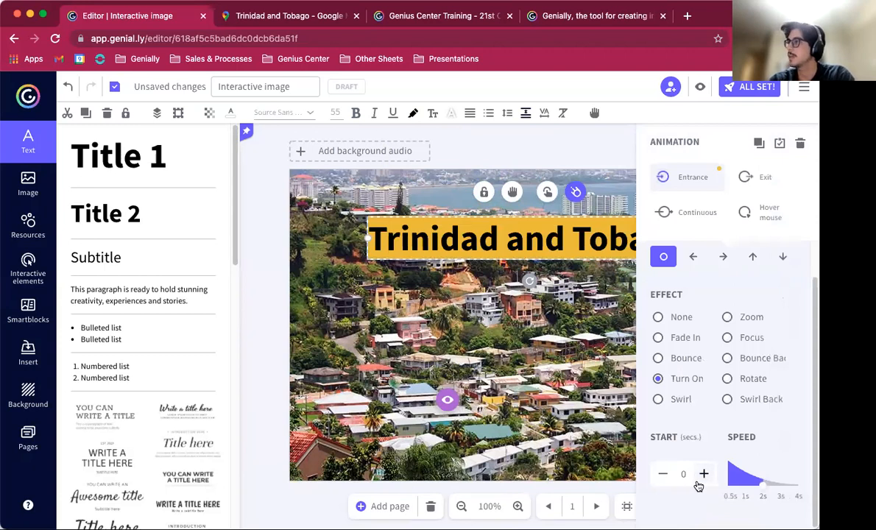
left_click(569, 440)
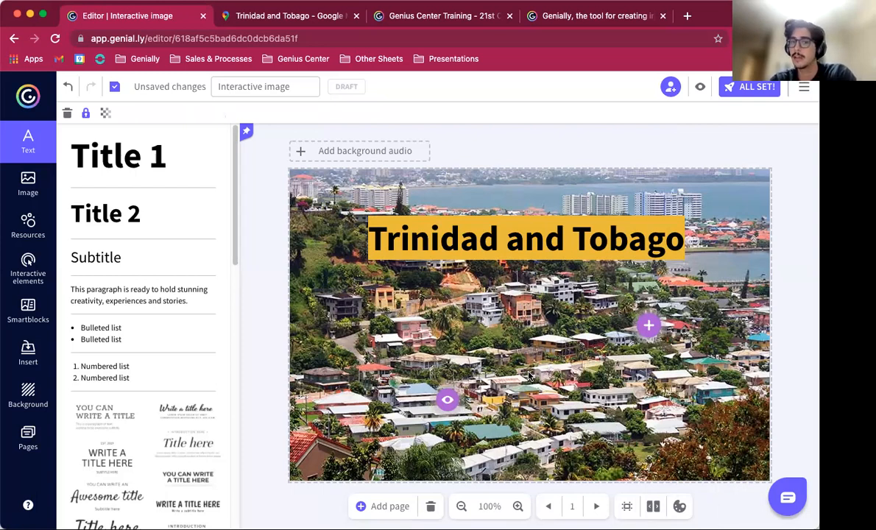
Step: Copy the eye marker's animations onto the plus marker and preview the animated image
left_click(457, 402)
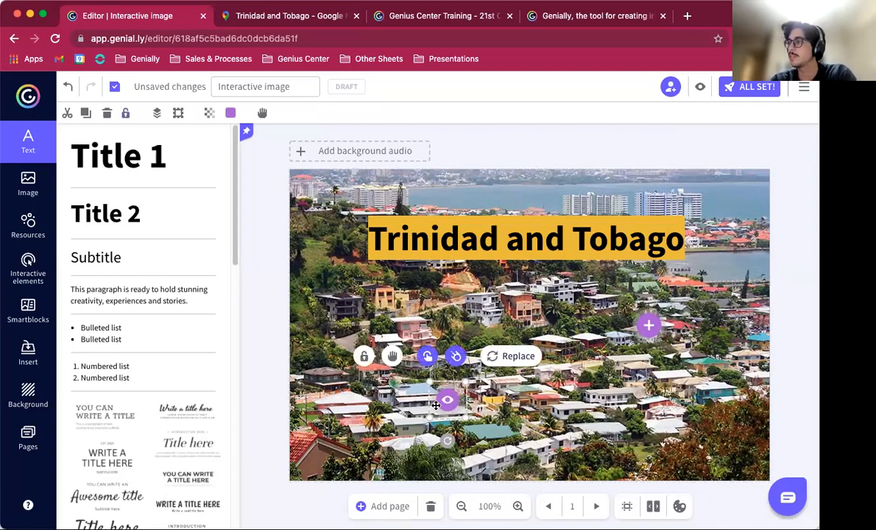
left_click(456, 356)
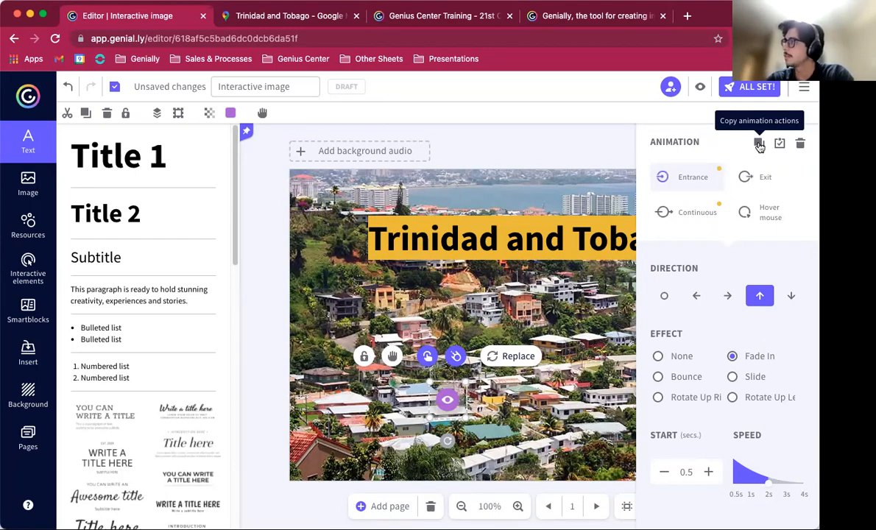
left_click(565, 322)
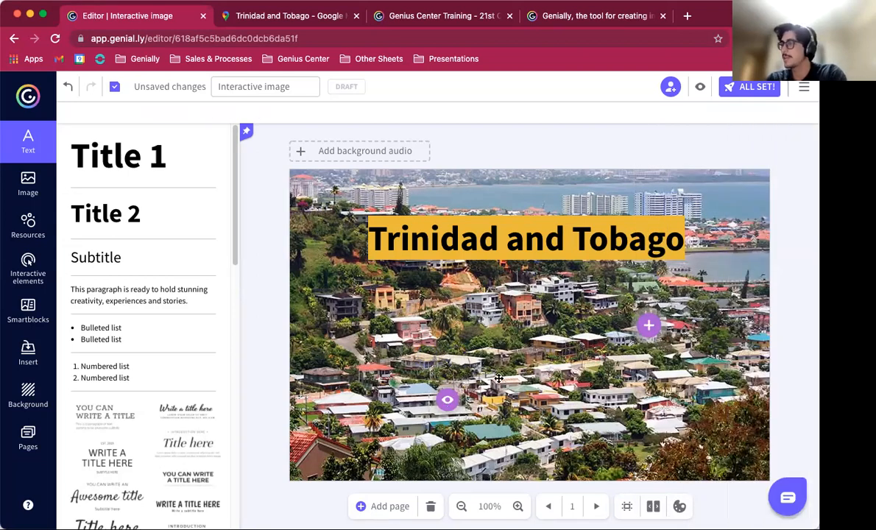
left_click(648, 327)
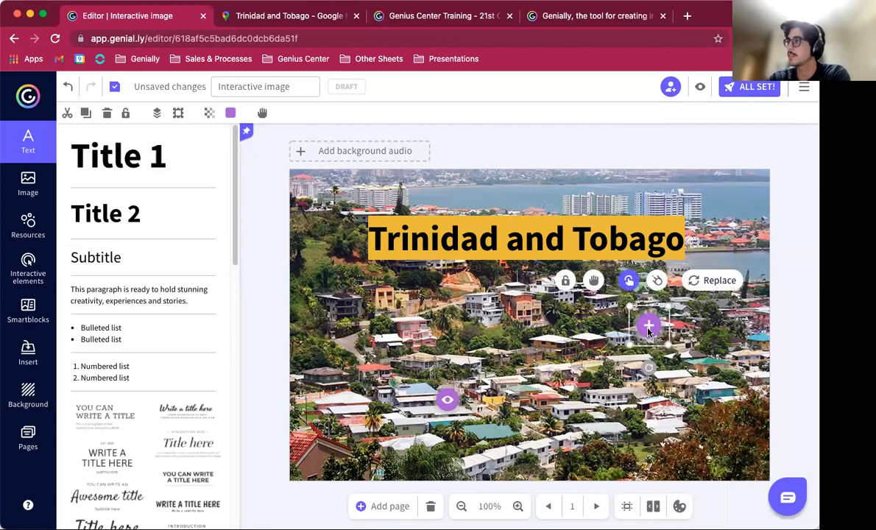
left_click(657, 280)
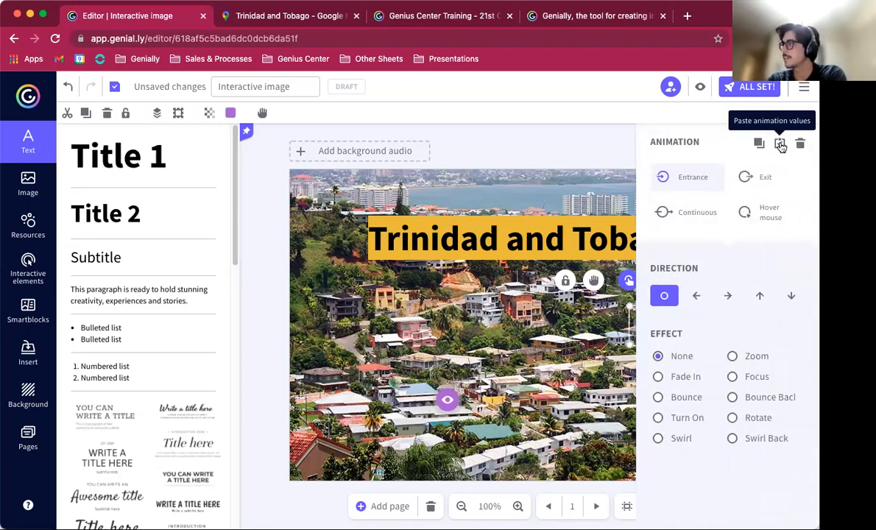
left_click(780, 144)
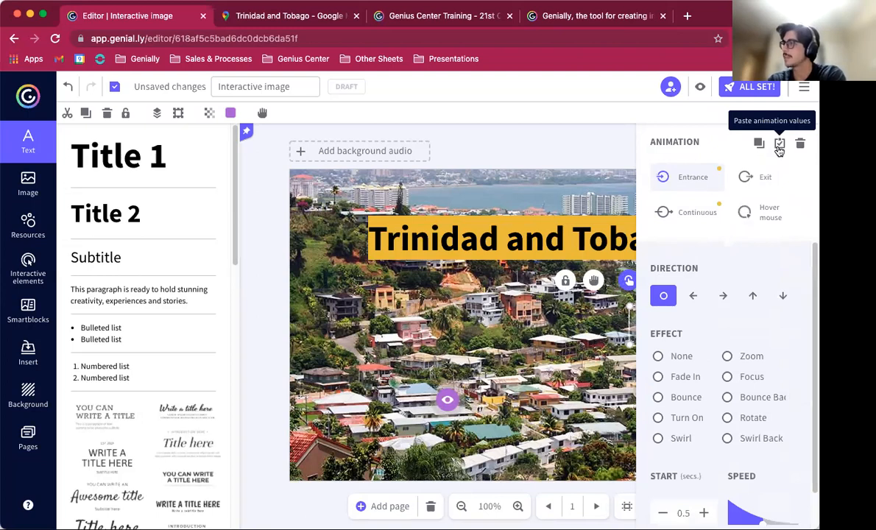
left_click(609, 146)
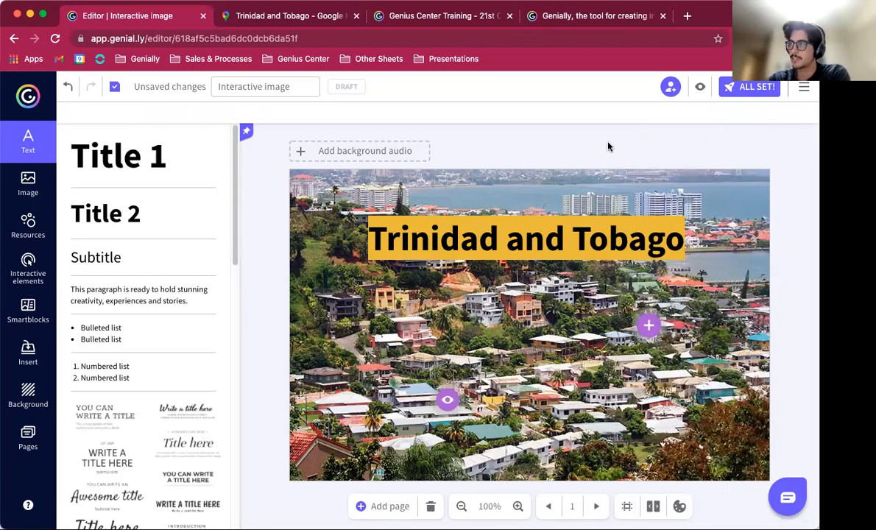
left_click(700, 88)
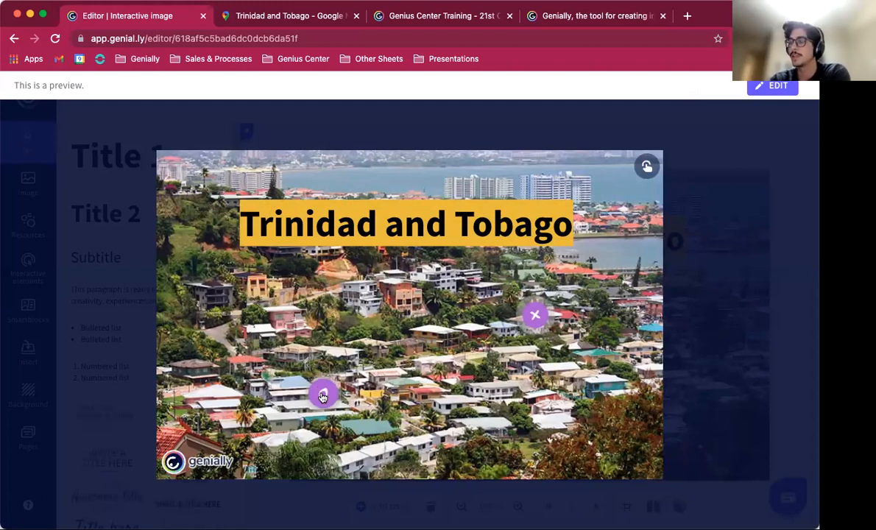
Step: Preview the plus marker's tooltip and the eye marker's map window, then leave the preview
left_click(539, 317)
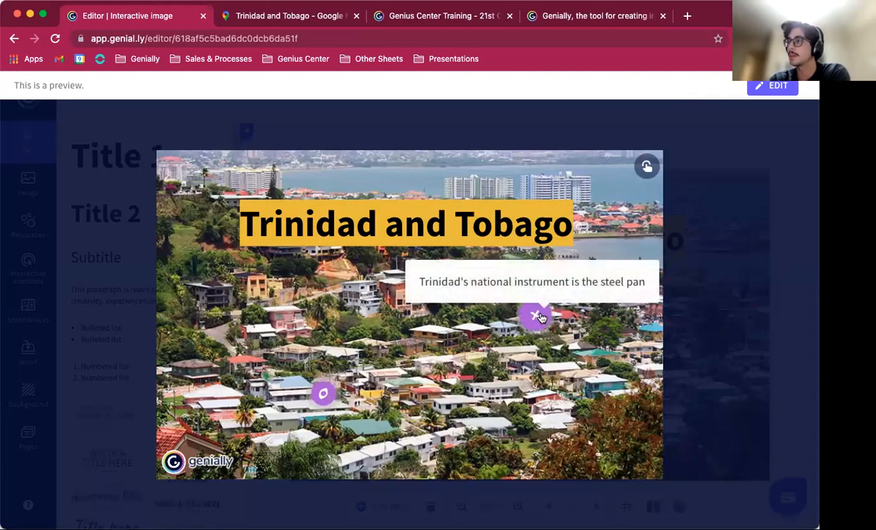
left_click(323, 394)
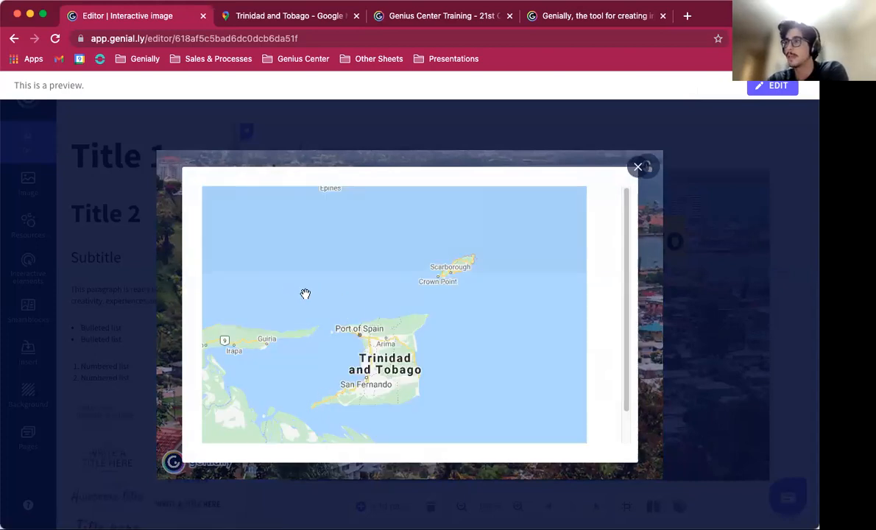
left_click(636, 167)
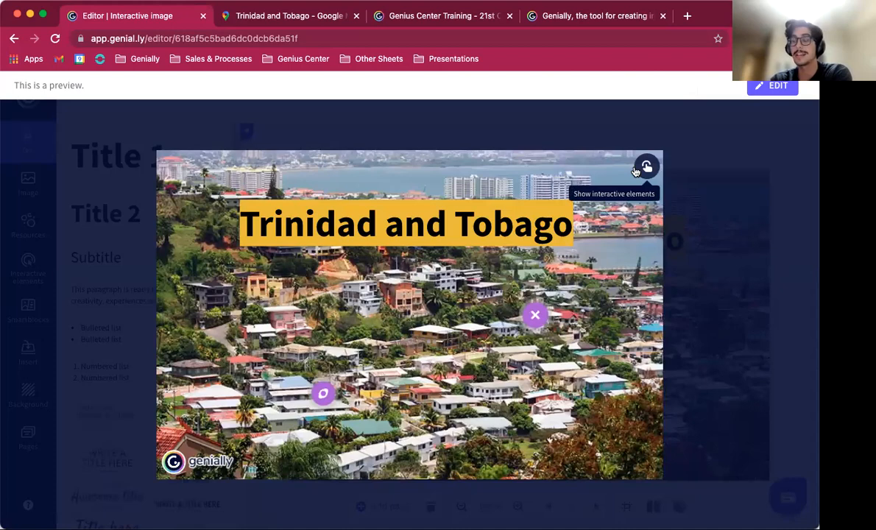
key("Escape")
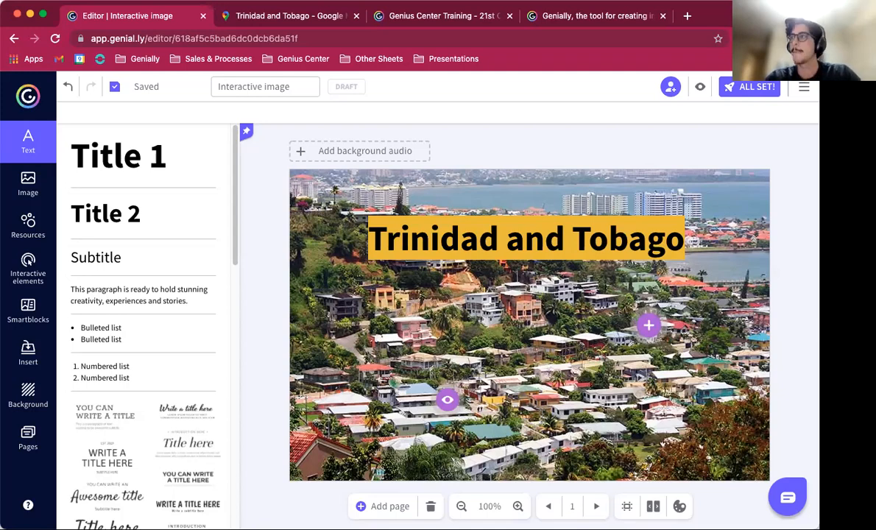
Step: Switch to the Google Forms tab and copy the Sample Form's embed HTML code
left_click_drag(223, 30, 226, 26)
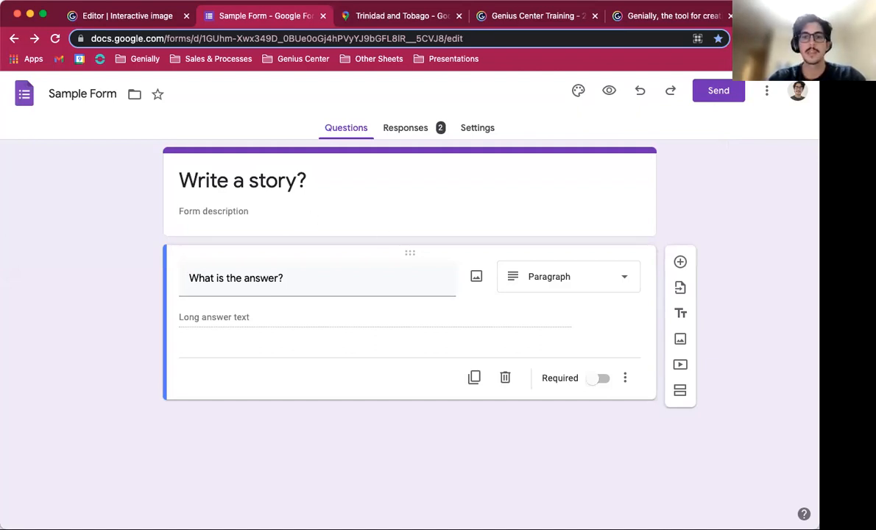
left_click(715, 97)
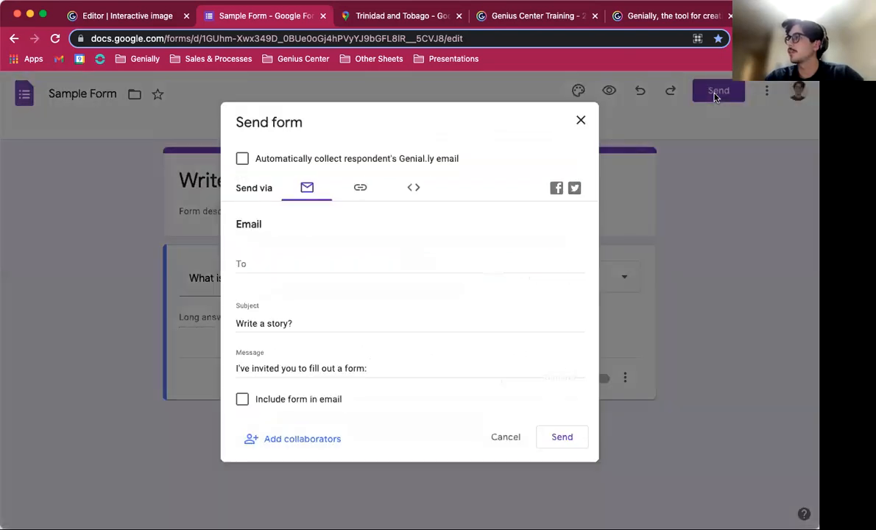
left_click(415, 190)
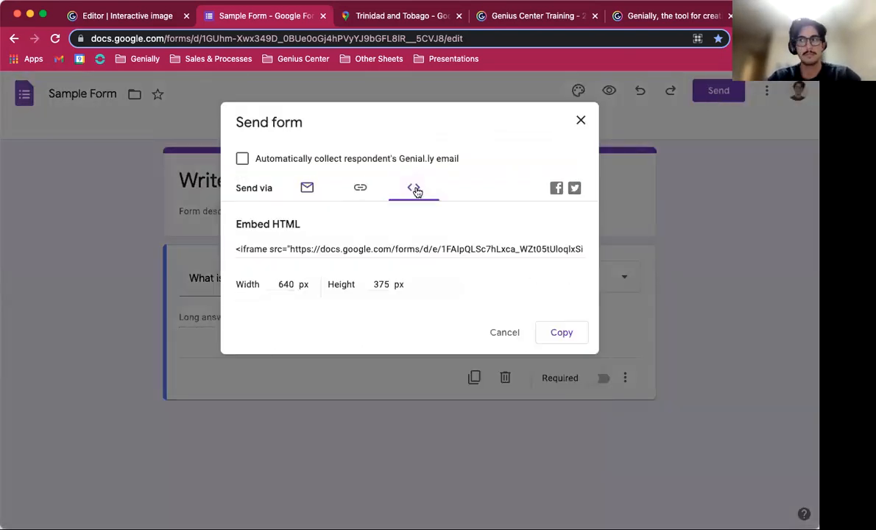
left_click(274, 249)
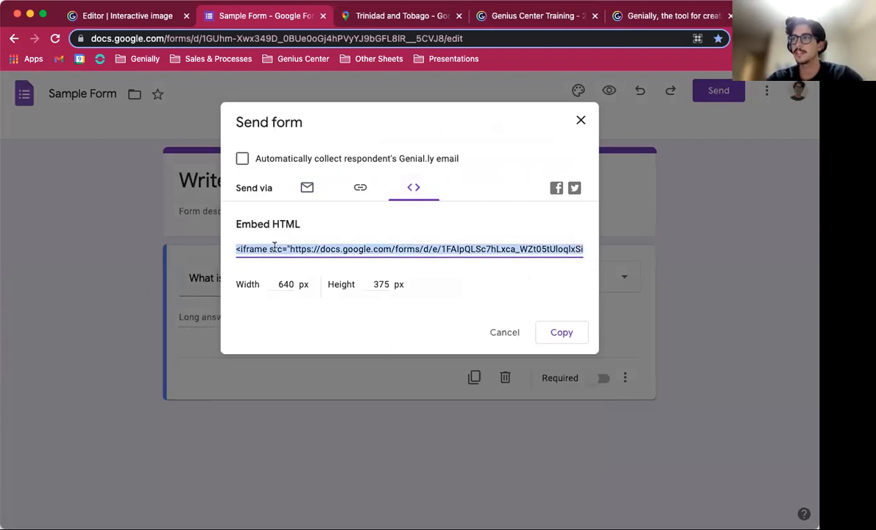
left_click(568, 336)
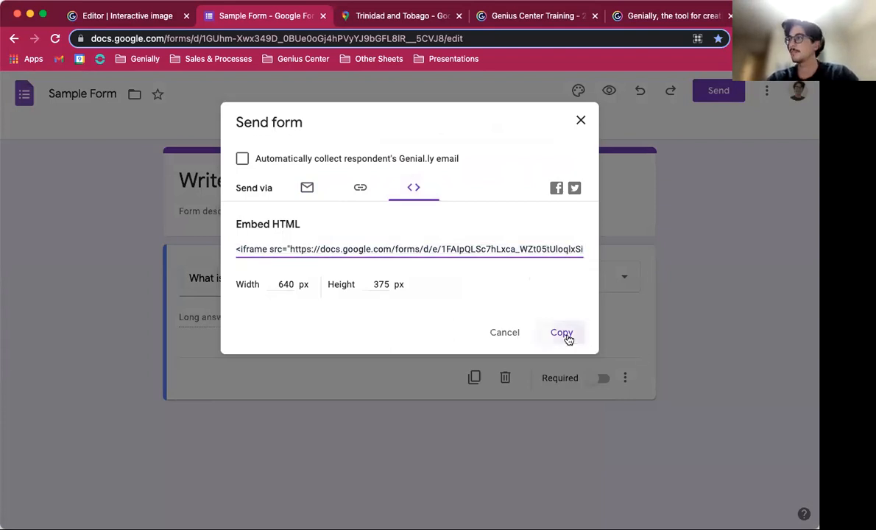
Step: Return to the Genially editor, insert a pencil button and place it near the image's lower right houses
left_click(154, 20)
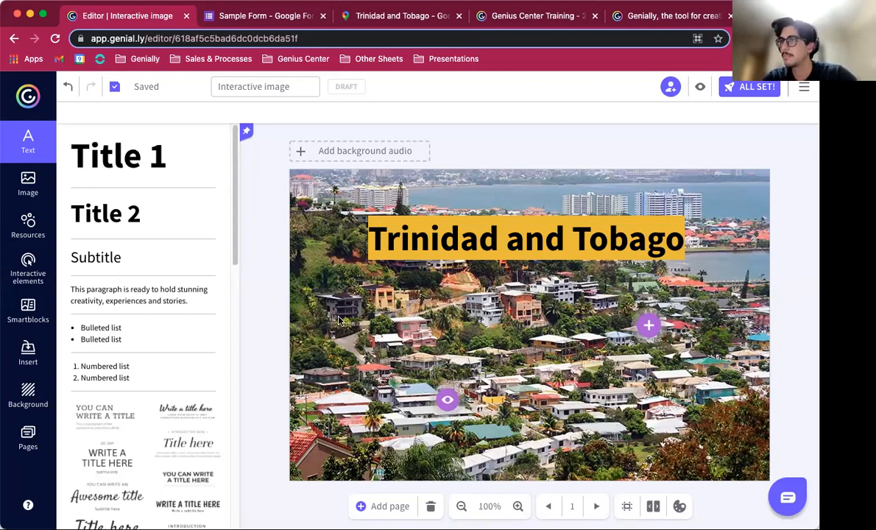
left_click(29, 277)
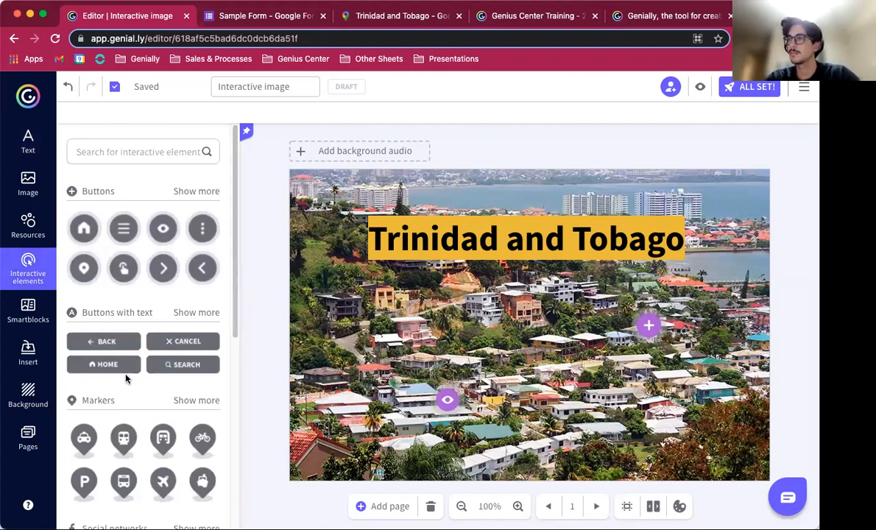
scroll(117, 347, "down", 3)
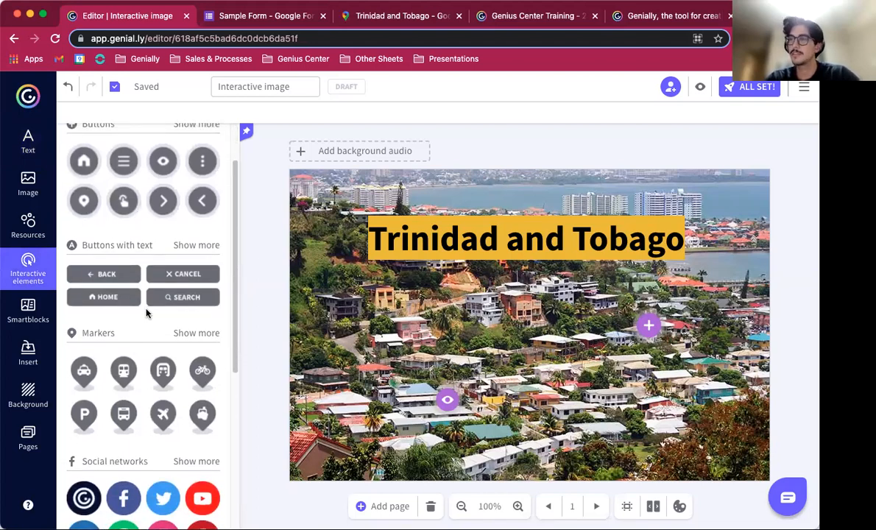
scroll(108, 344, "down", 5)
scroll(107, 344, "down", 7)
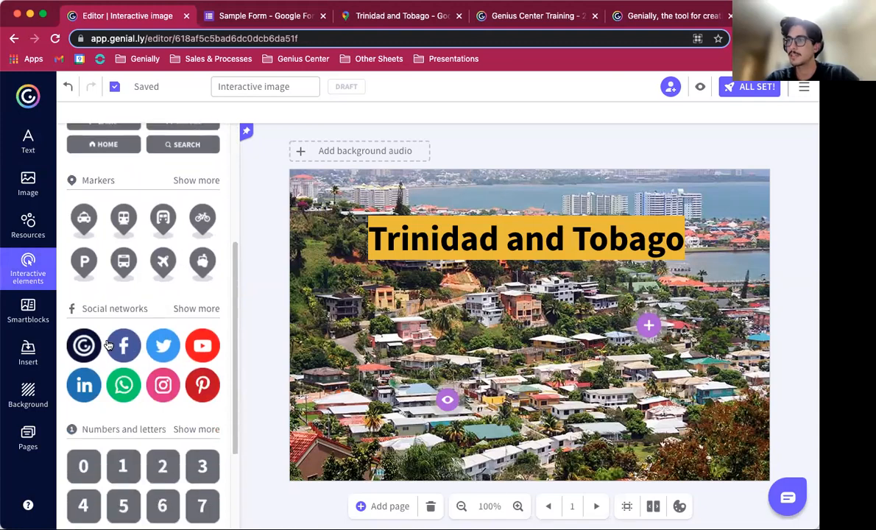
scroll(107, 344, "up", 13)
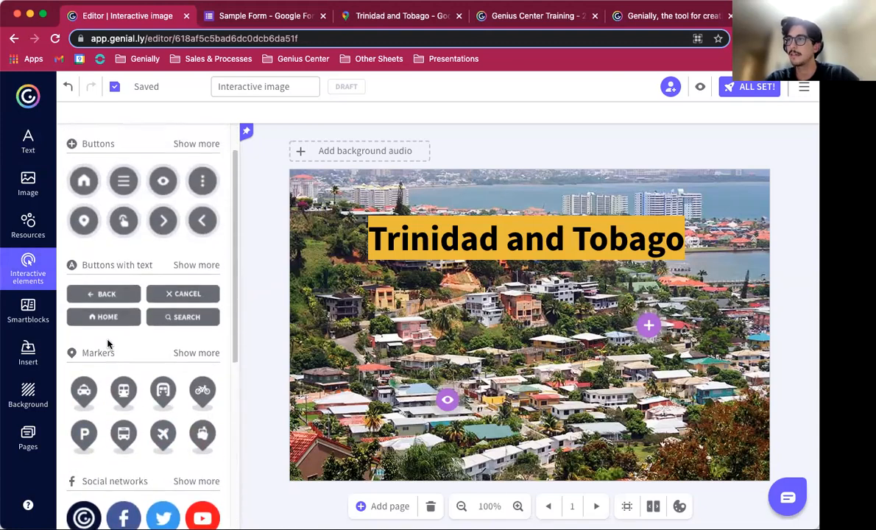
left_click(192, 145)
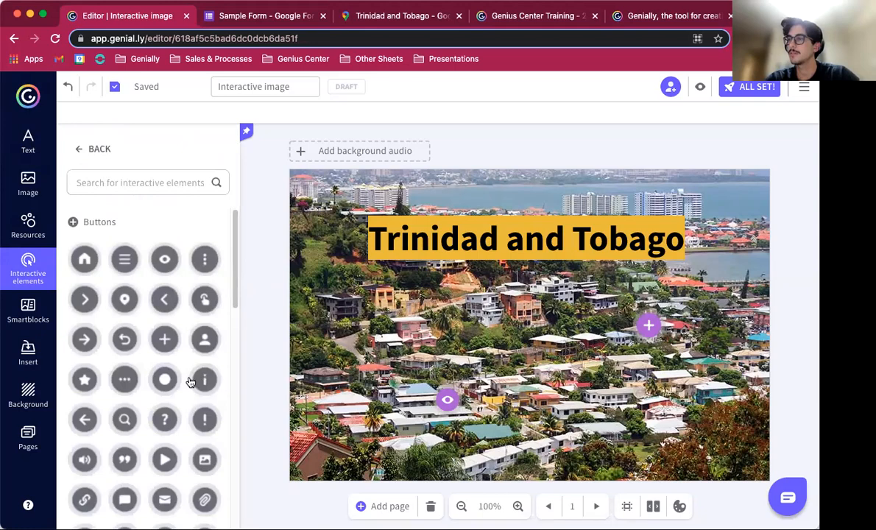
scroll(189, 382, "down", 5)
scroll(189, 381, "down", 3)
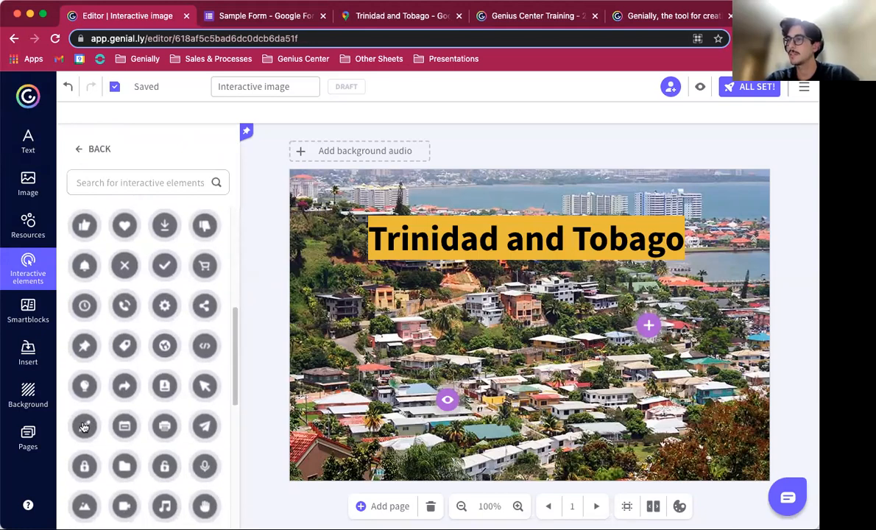
left_click(85, 427)
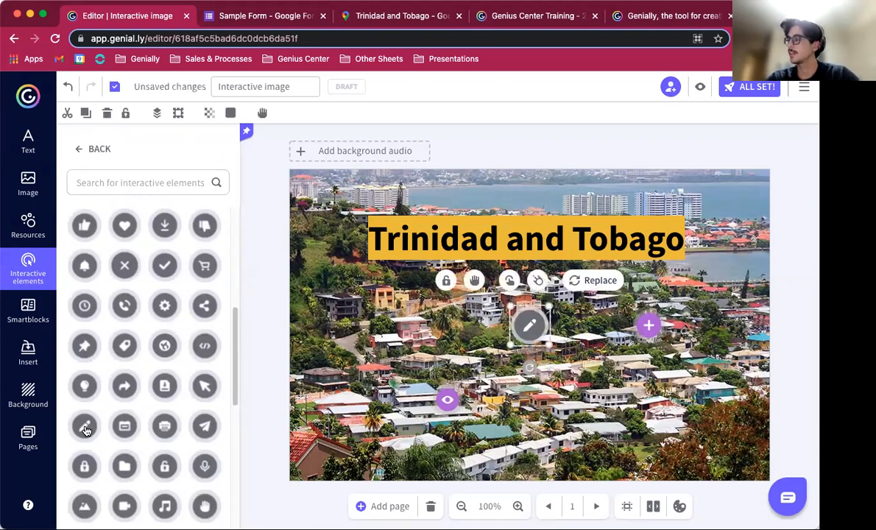
mouse_move(546, 342)
left_mouse_down()
mouse_move(536, 331)
mouse_move(580, 391)
mouse_move(478, 327)
mouse_move(519, 326)
mouse_move(583, 361)
mouse_move(634, 421)
mouse_move(626, 421)
left_mouse_up()
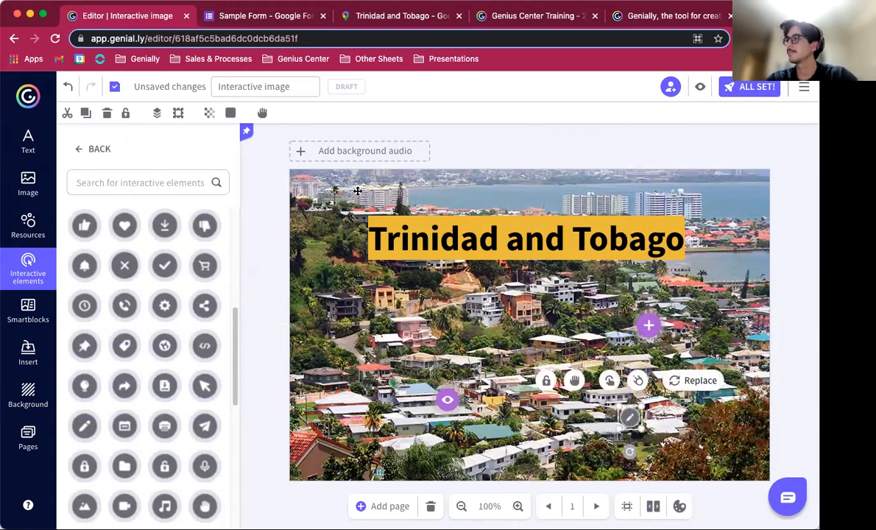
Step: Set the pencil button's colour to #525FFF
left_click(230, 112)
left_click(291, 301)
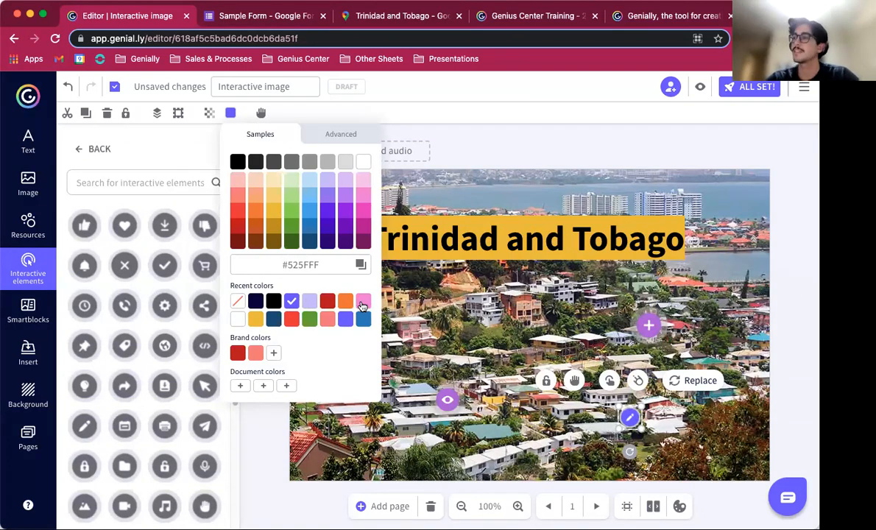
left_click(500, 331)
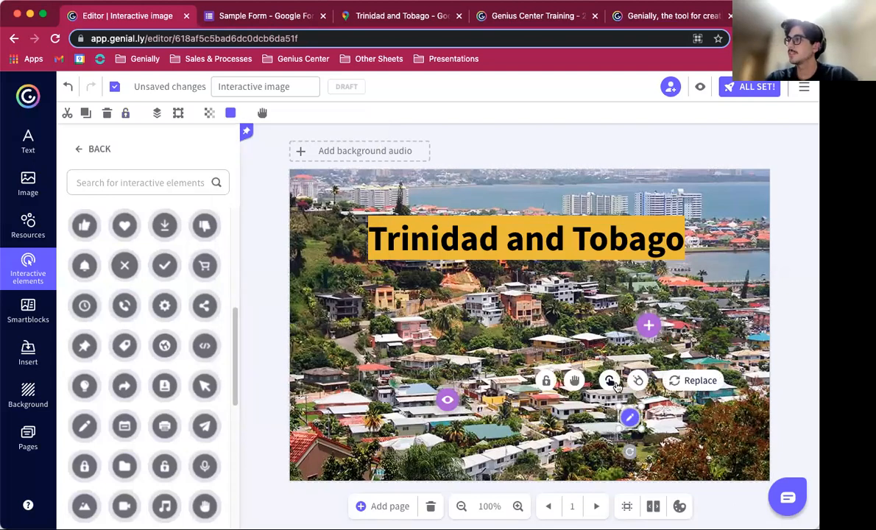
Step: Give the pencil button a window interaction containing the pasted Google Form embed code in HTML mode
left_click(610, 380)
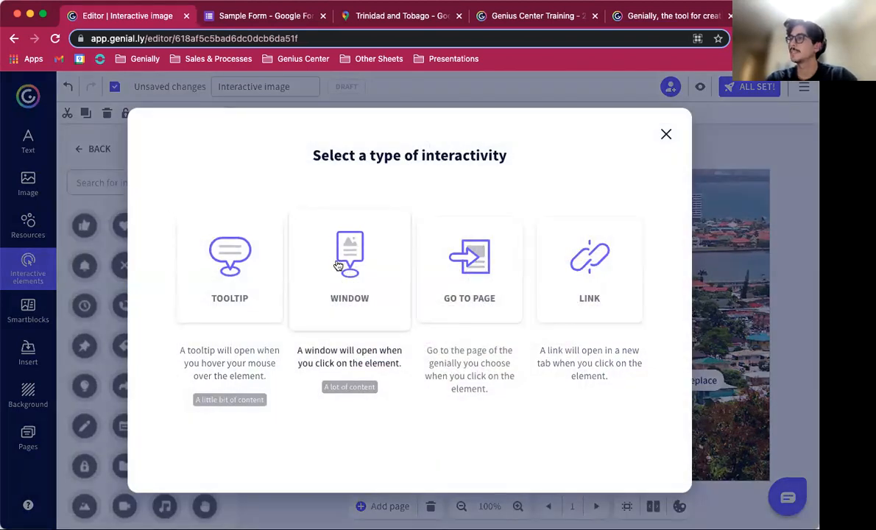
left_click(338, 265)
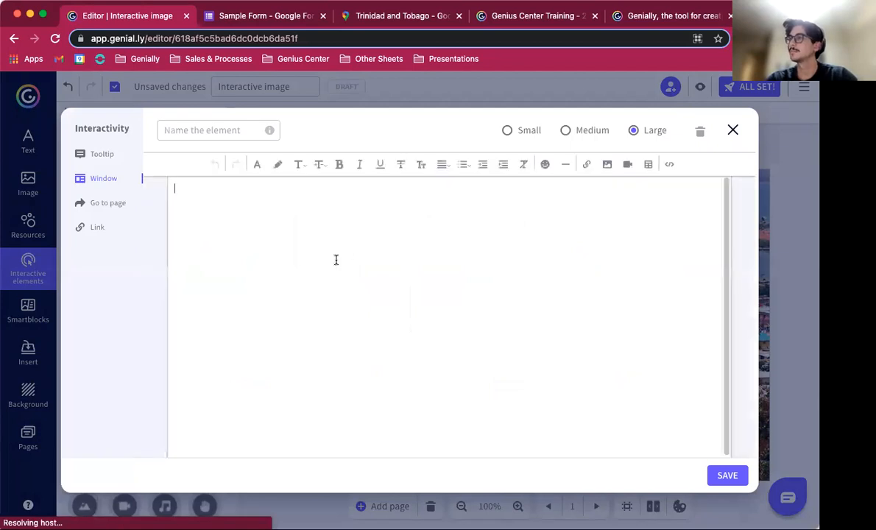
left_click(668, 164)
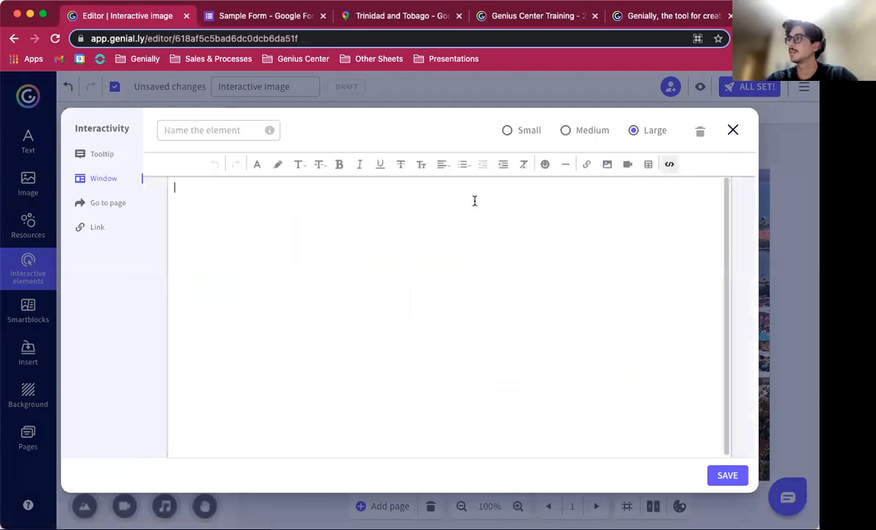
type("<iframe src=\"https://docs.google.com/forms/d/e/1FAIpQLSc7hLxca_WZt05tUloqlxSisivTh1GfMQuCblRosUP74D__Cw/viewform?embedded=true\" width=\"640\" height=\"375\" frameborder=\"0\" marginheight=\"0\" marginwidth=\"0\">Loading…</iframe>")
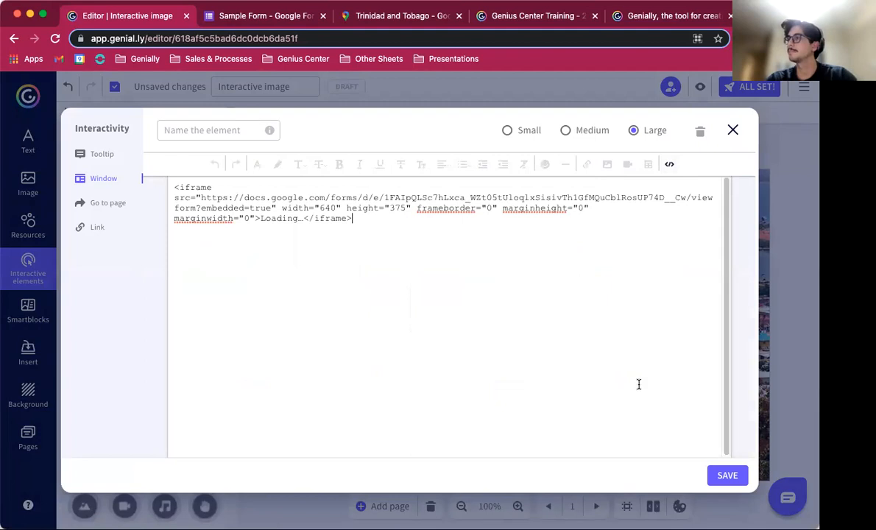
left_click(725, 475)
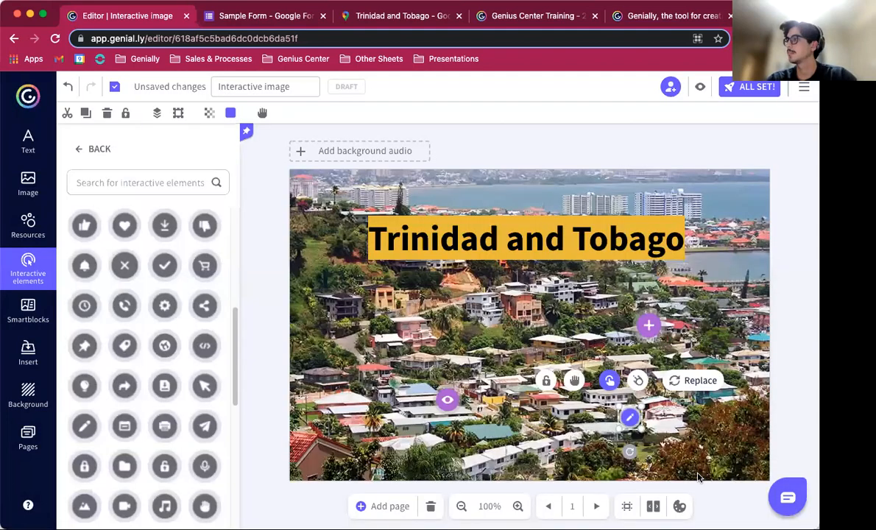
Step: Preview the image and open the pencil button's embedded form window to check it
left_click(700, 89)
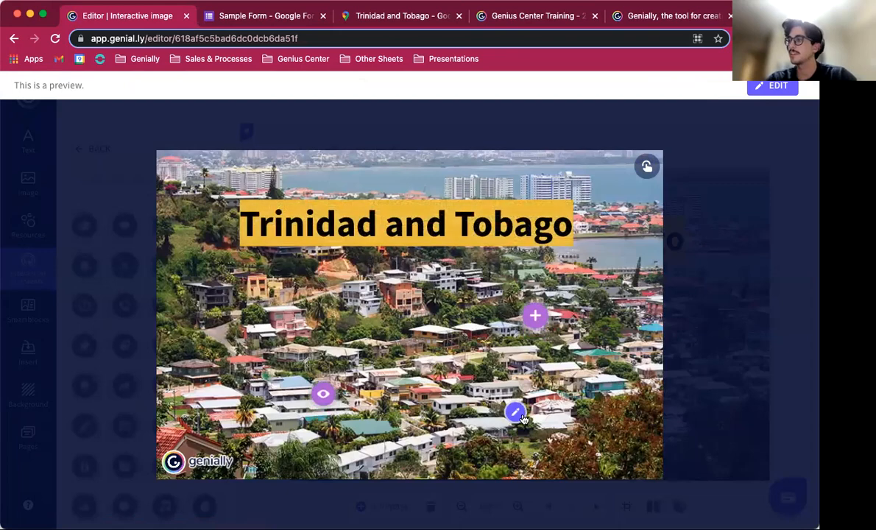
left_click(516, 414)
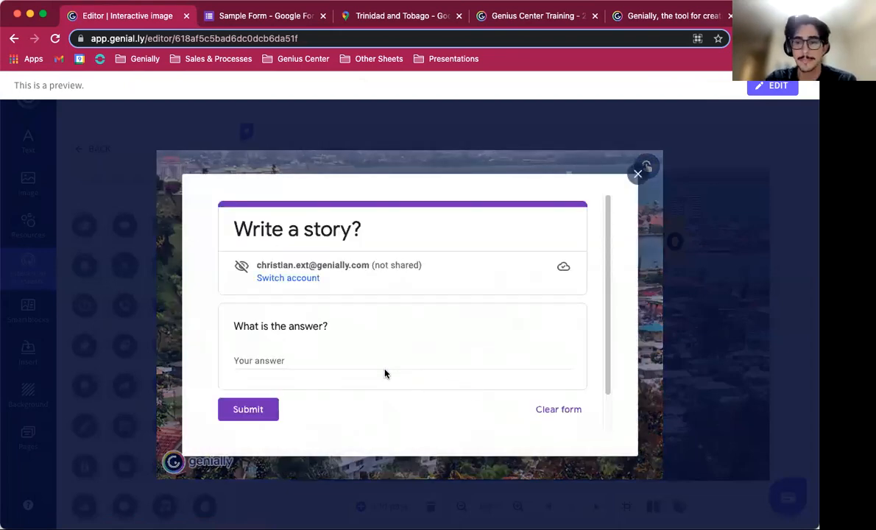
scroll(384, 373, "down", 1)
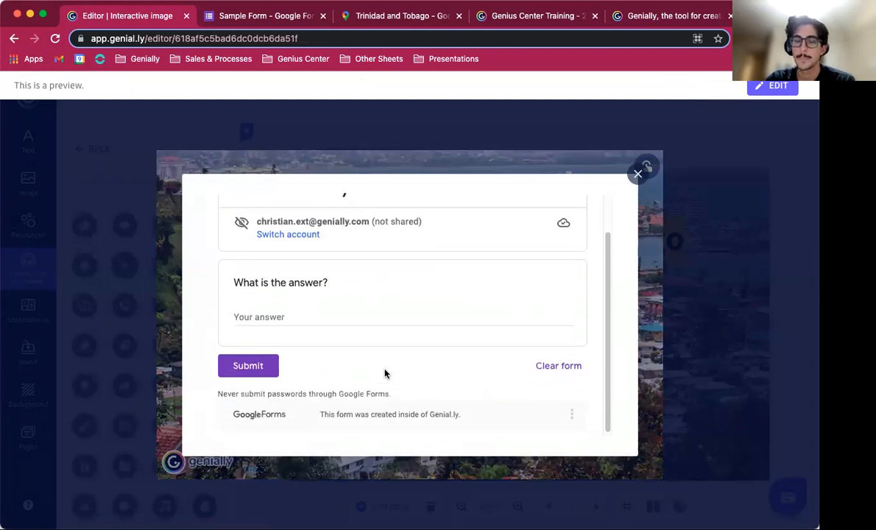
scroll(384, 373, "up", 1)
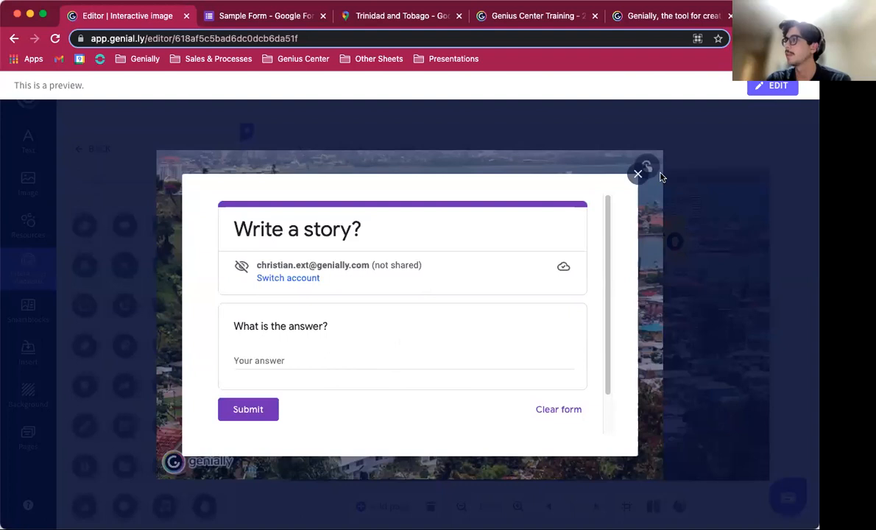
left_click(637, 175)
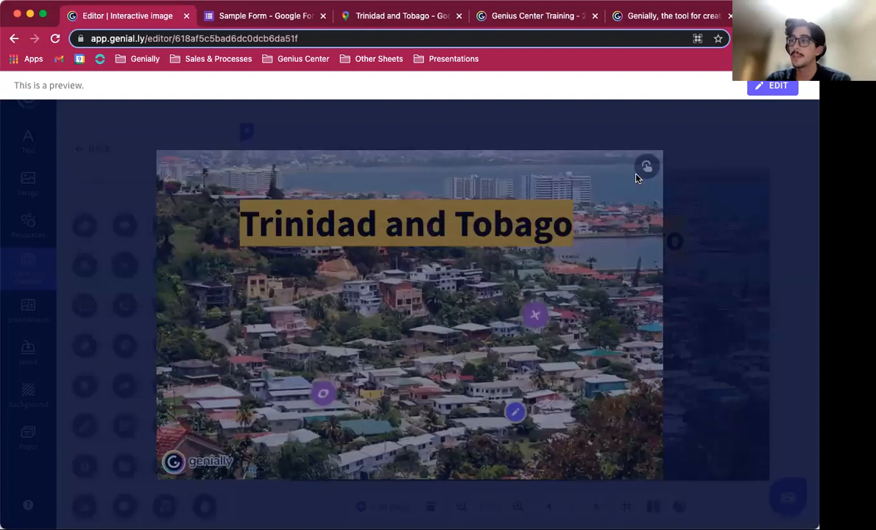
left_click(692, 133)
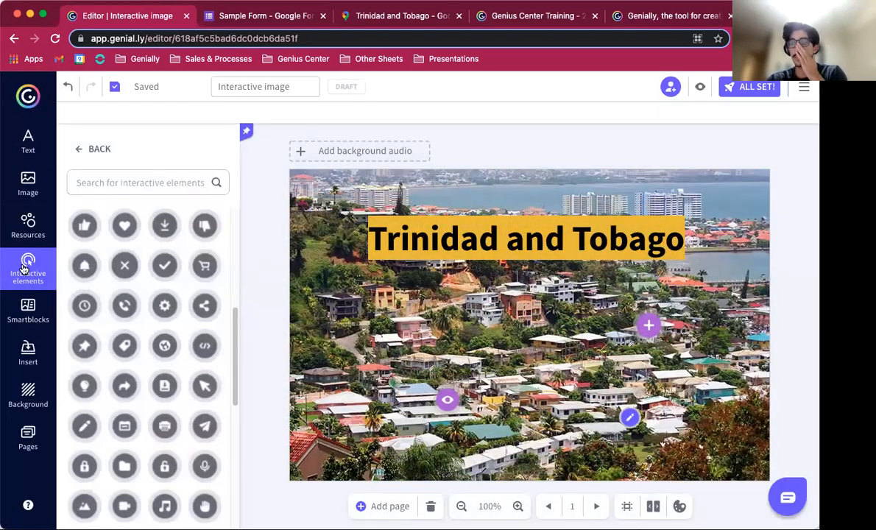
Step: Browse the Text, Image and Resources panels
left_click(29, 143)
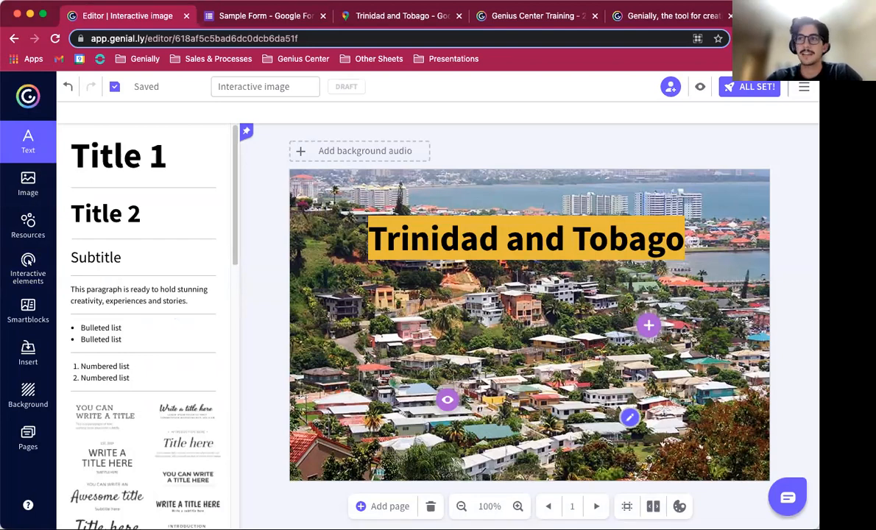
left_click(28, 183)
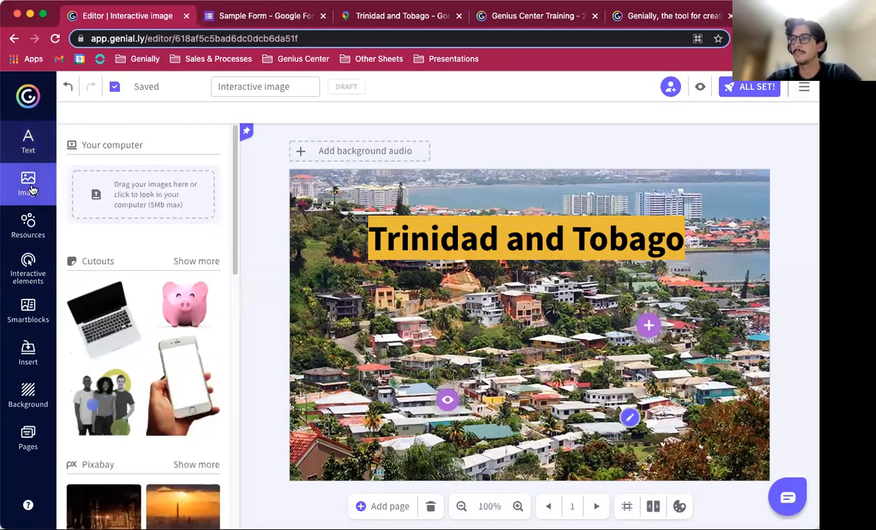
left_click(28, 231)
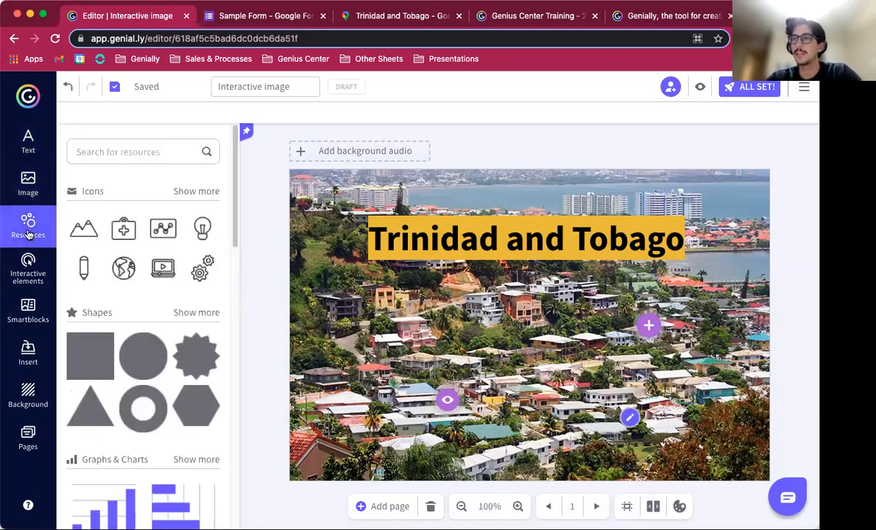
scroll(106, 376, "down", 1)
scroll(105, 379, "up", 1)
scroll(105, 379, "down", 2)
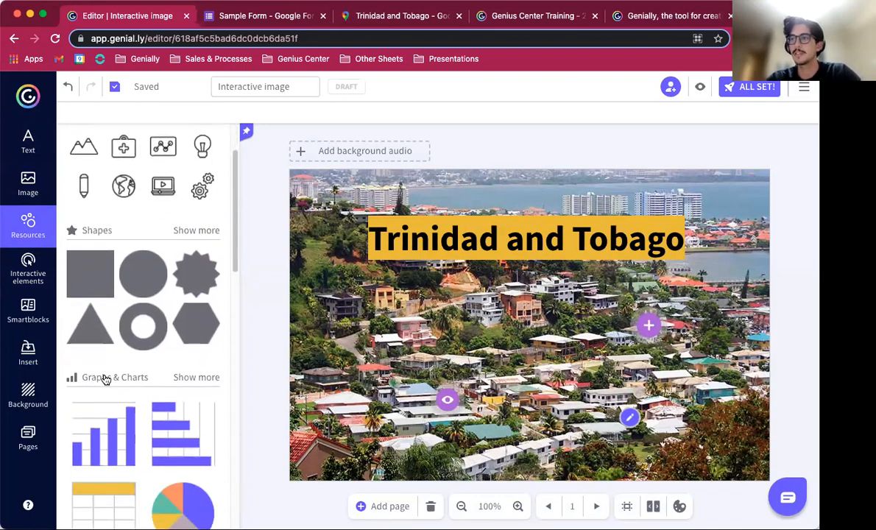
Step: Scroll through the Resources panel, then open the Interactive elements and Insert panels
scroll(105, 378, "down", 4)
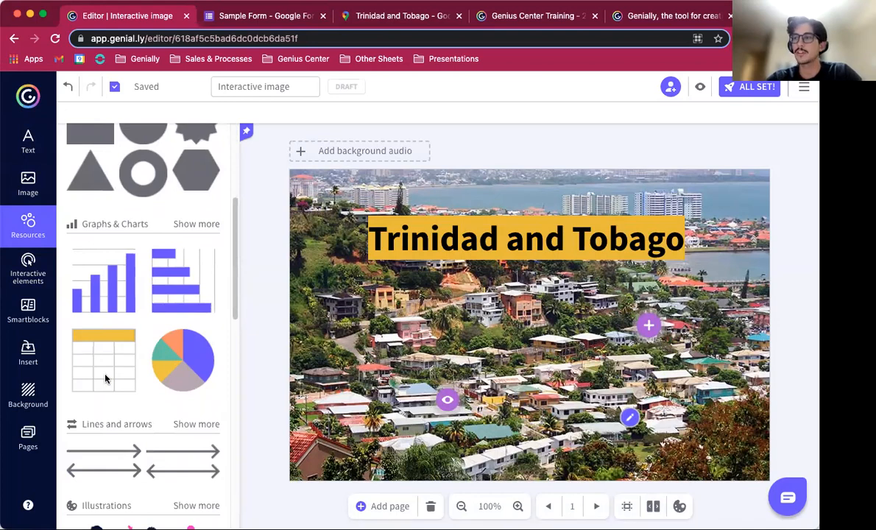
scroll(106, 378, "down", 2)
scroll(104, 377, "up", 2)
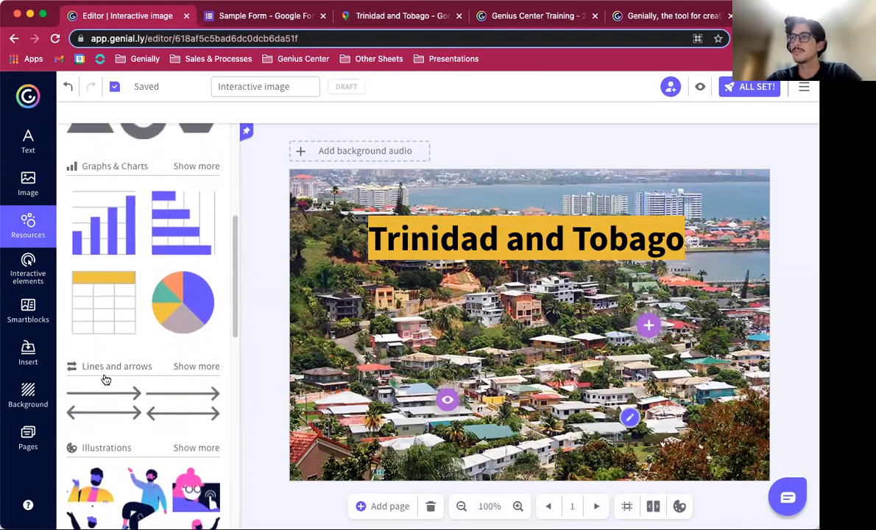
left_click(29, 279)
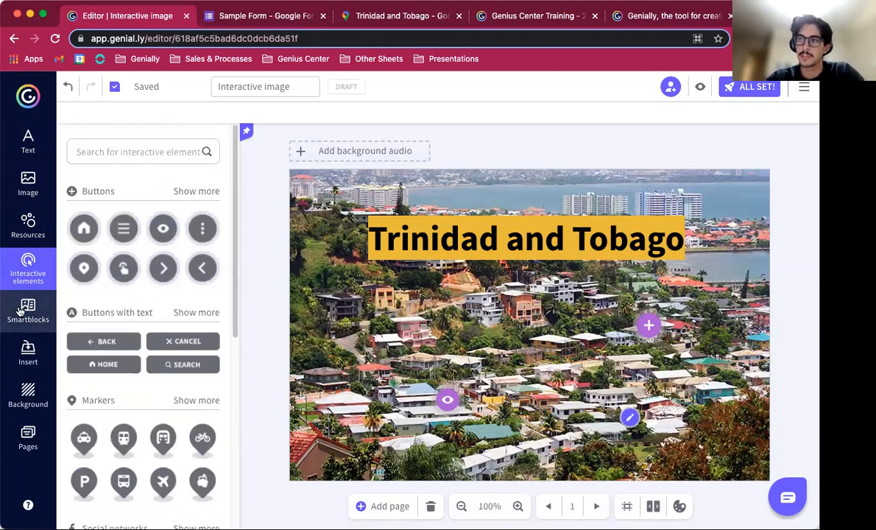
left_click(27, 346)
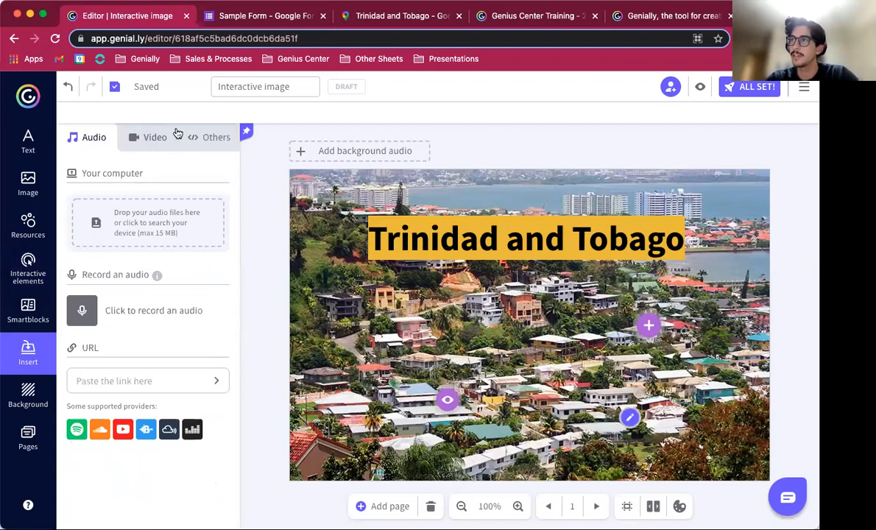
Step: Insert the Google Form embed code as external content directly on the canvas, then delete the embedded form
left_click(197, 141)
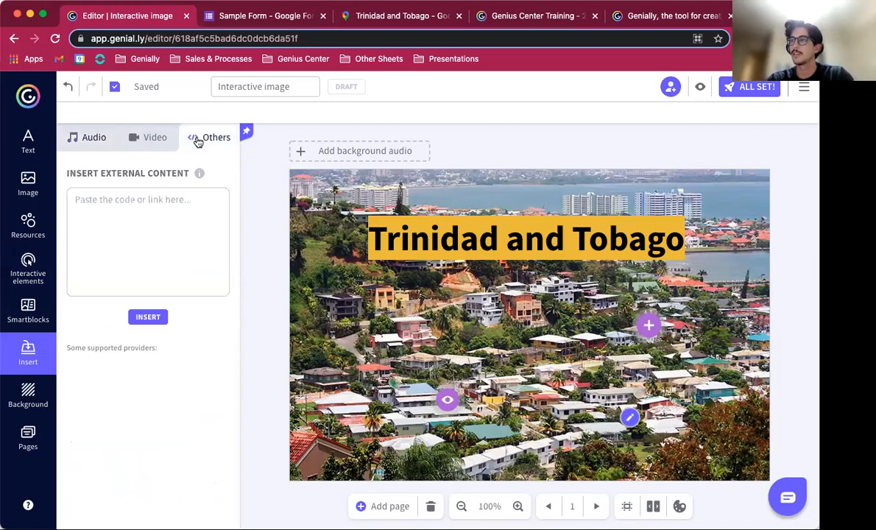
left_click(126, 190)
key("super+v")
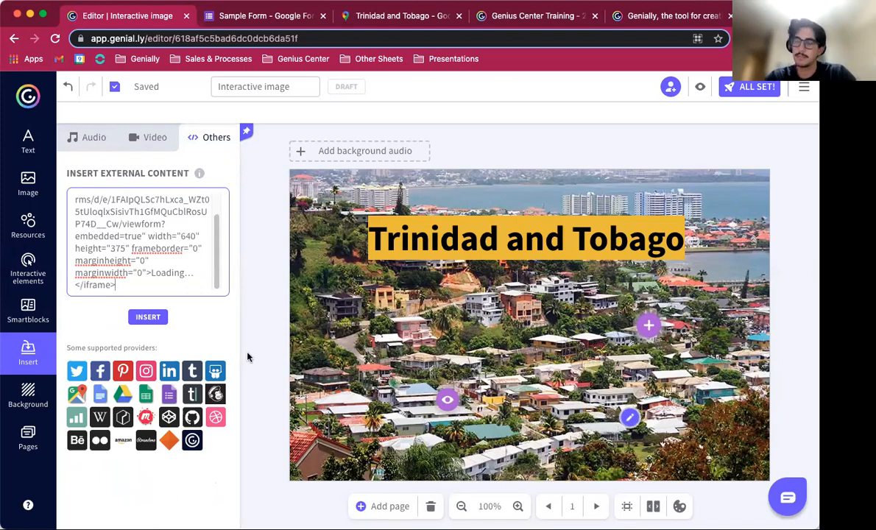
left_click(147, 317)
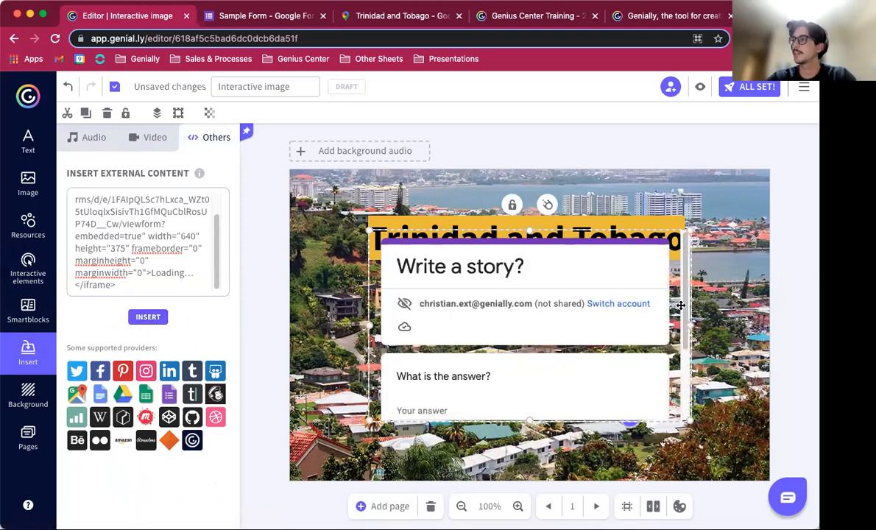
left_click_drag(677, 244, 710, 278)
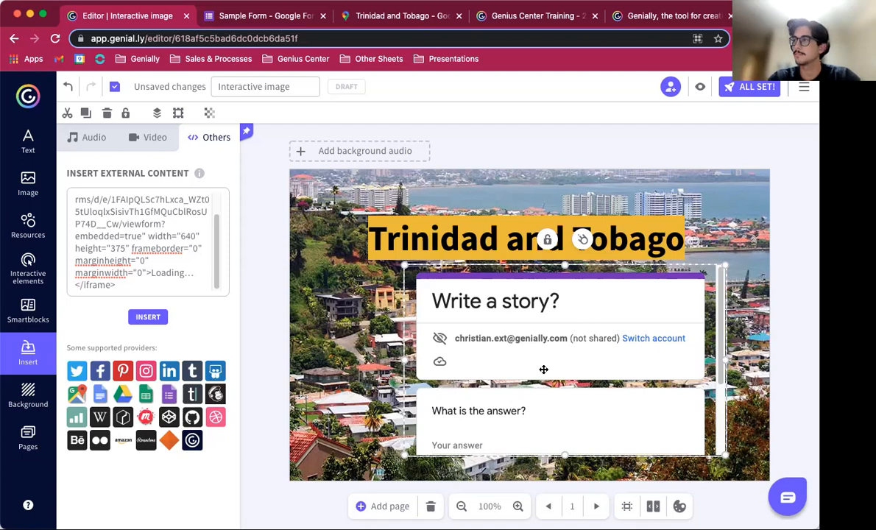
key("Delete")
mouse_move(197, 172)
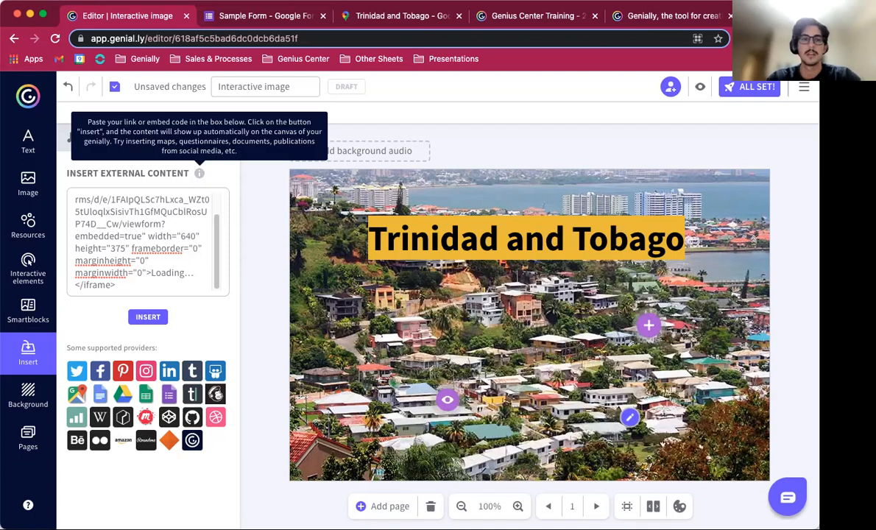
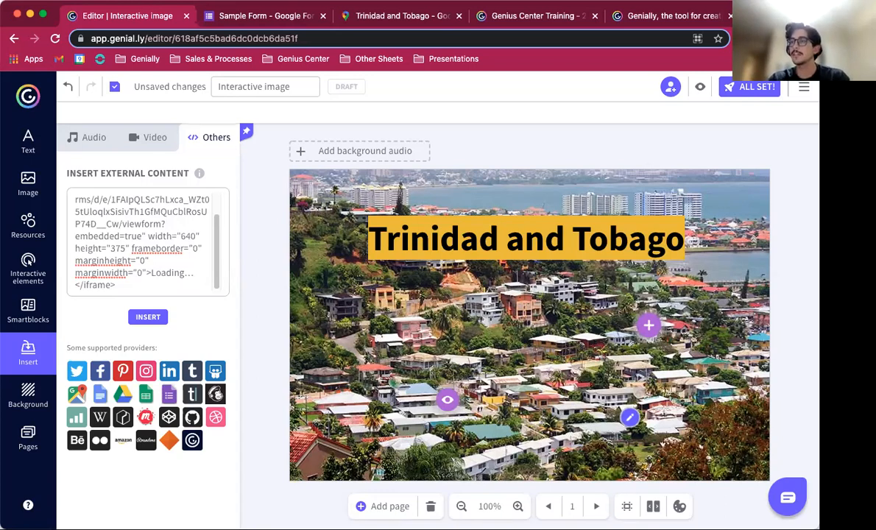
Step: Leave the interactive image editor and return to the Genially dashboard
left_click(29, 98)
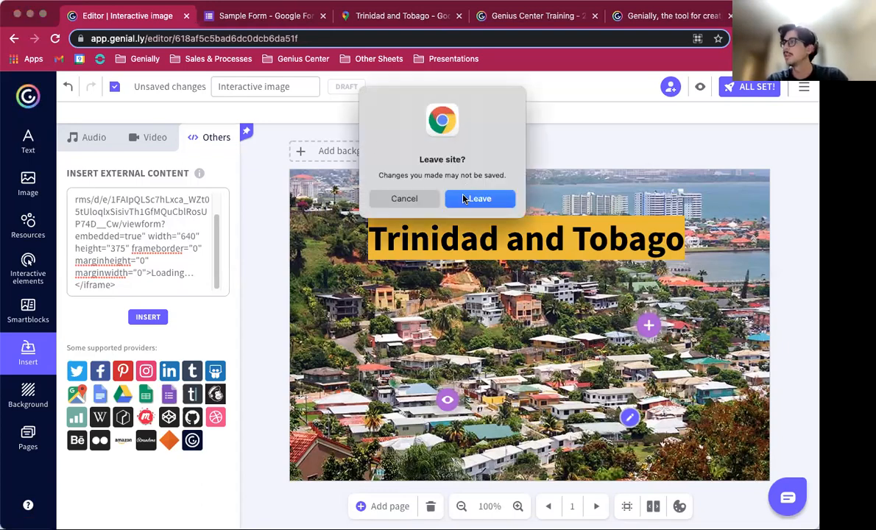
left_click(397, 198)
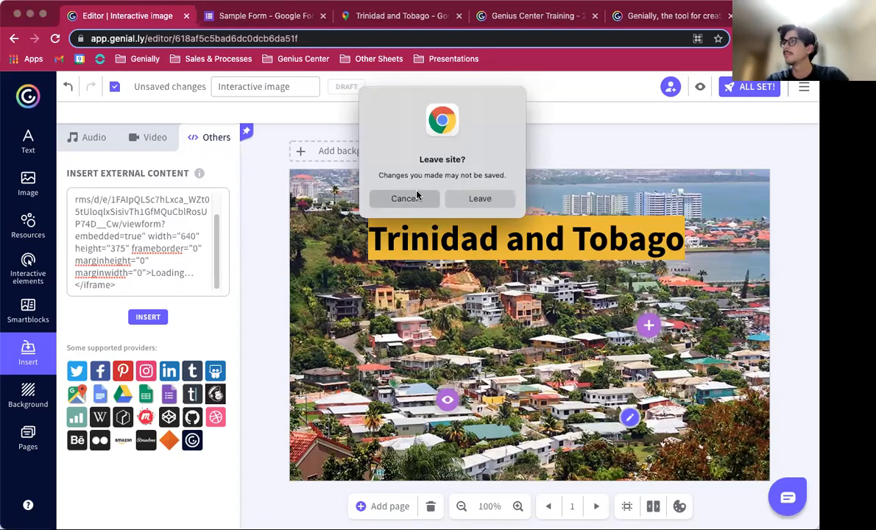
left_click(34, 96)
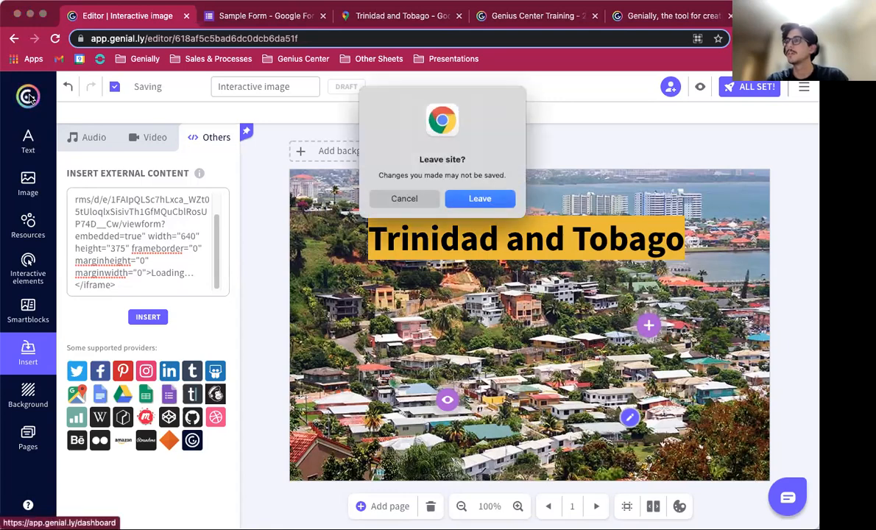
left_click(499, 200)
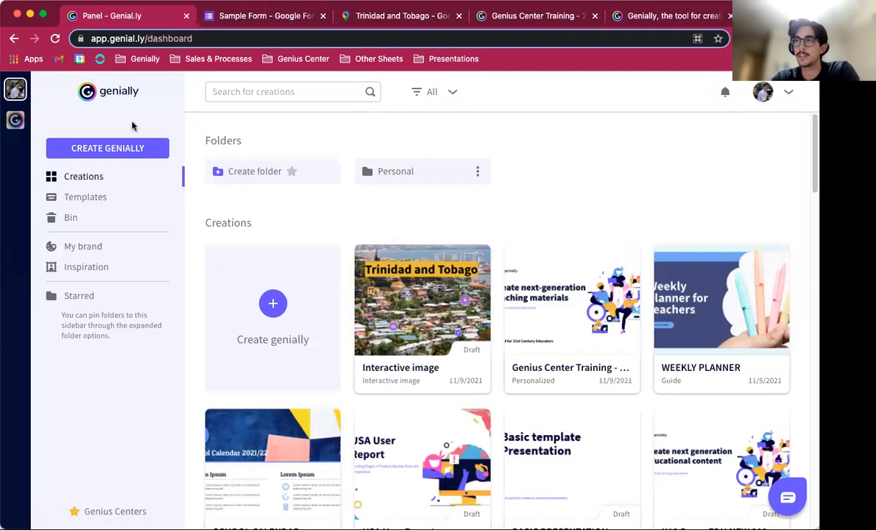
Step: Start a new creation and open the Gamification quiz templates
left_click(108, 150)
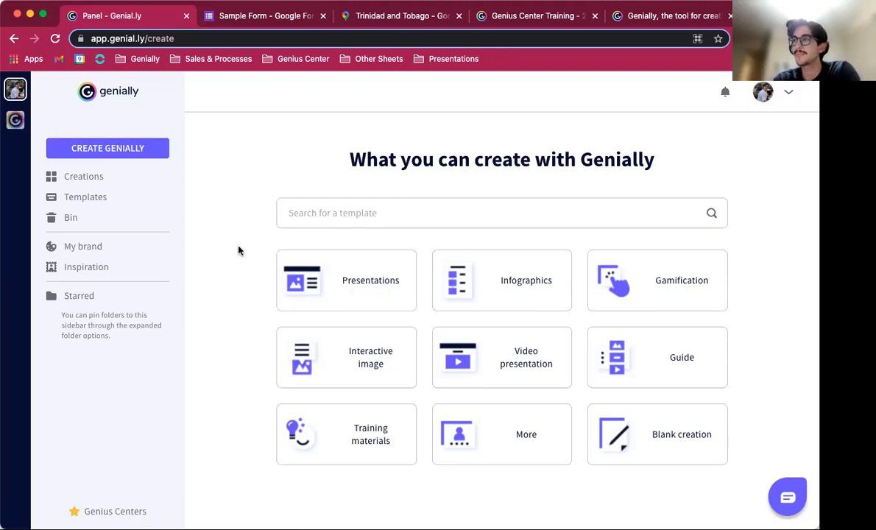
mouse_move(358, 275)
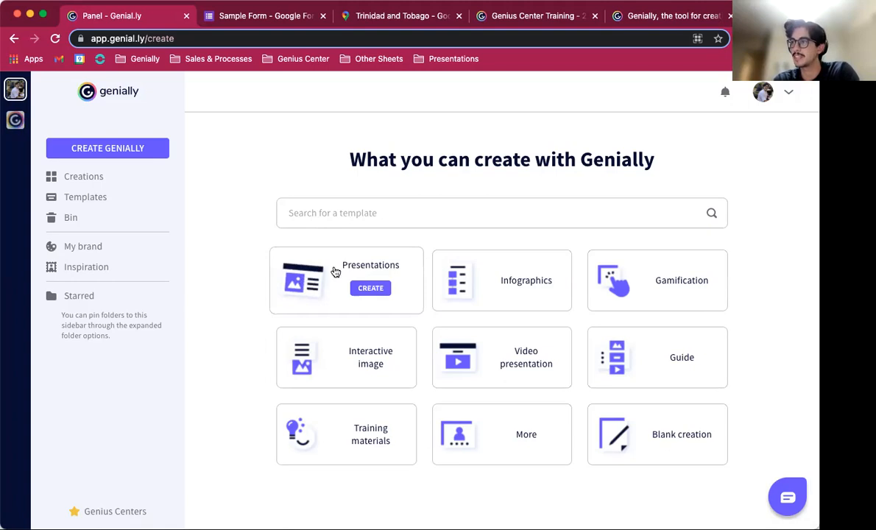
left_click(330, 274)
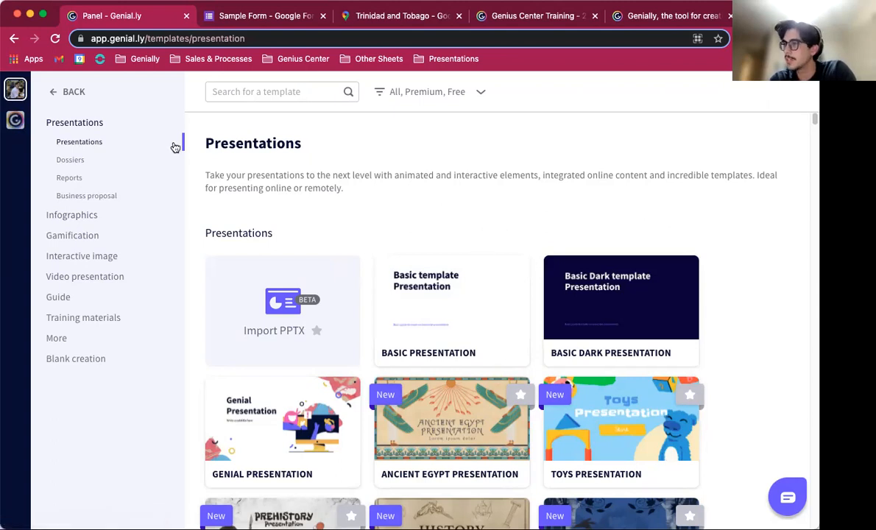
left_click(73, 237)
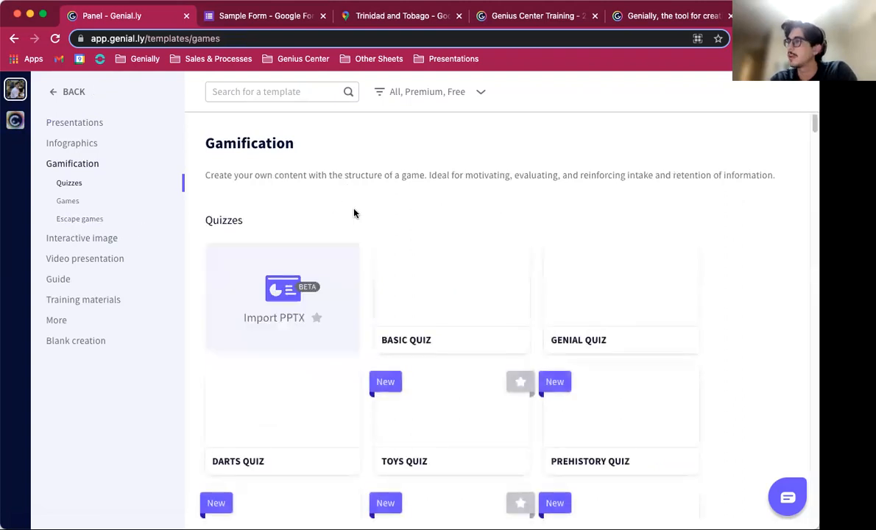
Step: Browse the available quiz templates
scroll(354, 213, "down", 2)
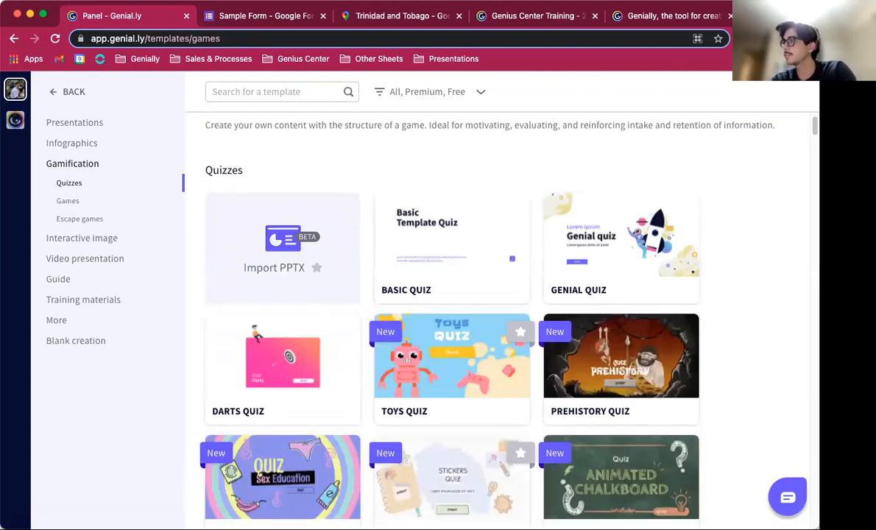
scroll(750, 205, "down", 1)
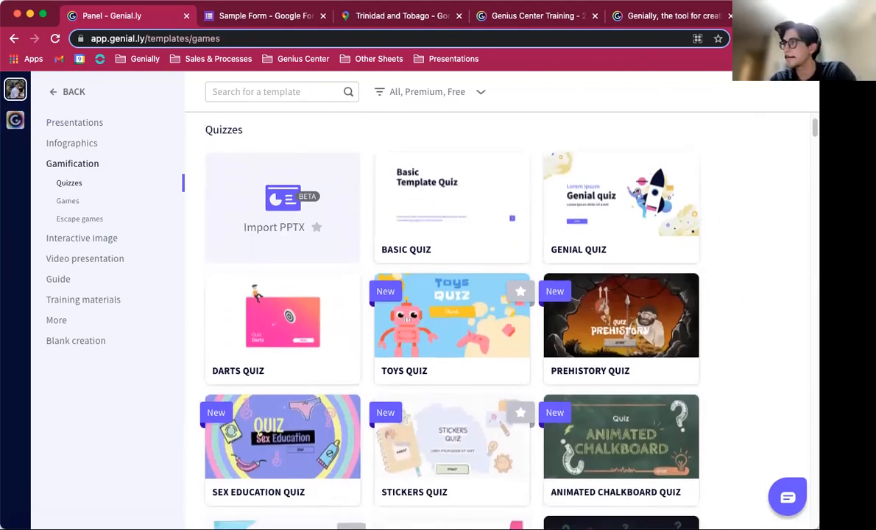
scroll(441, 416, "down", 5)
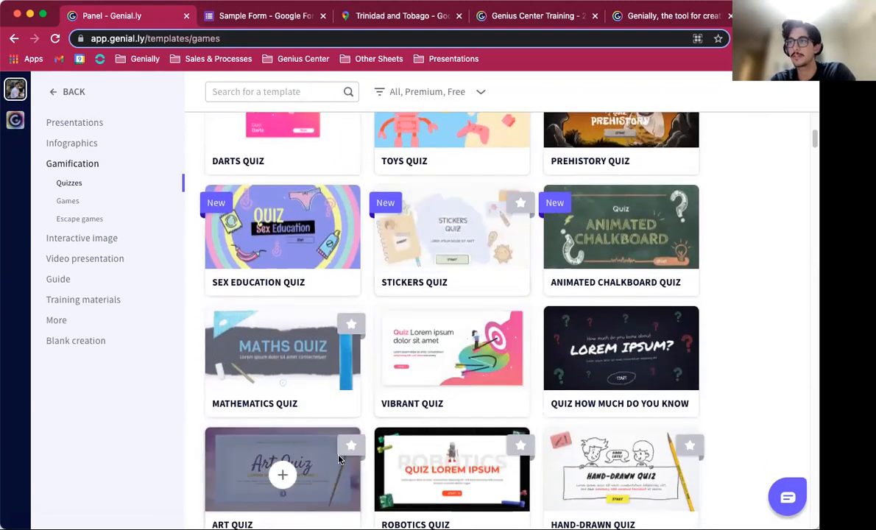
scroll(371, 429, "down", 3)
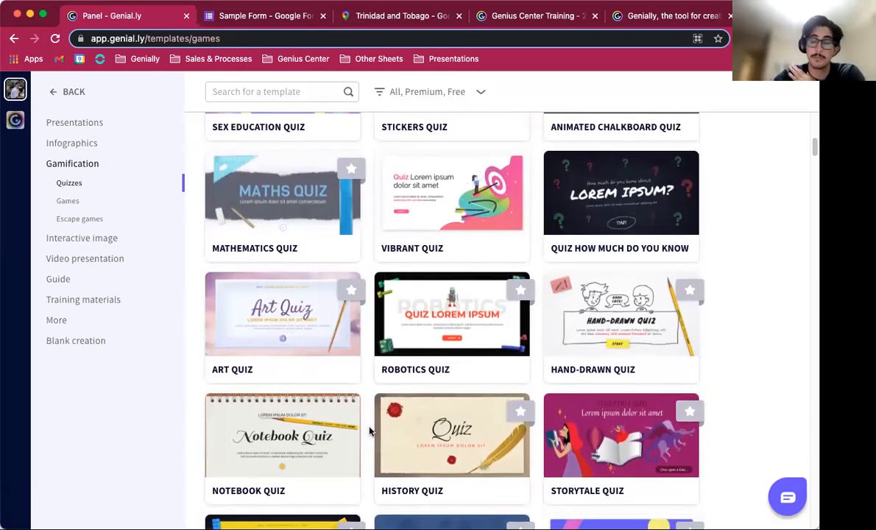
scroll(338, 190, "up", 2)
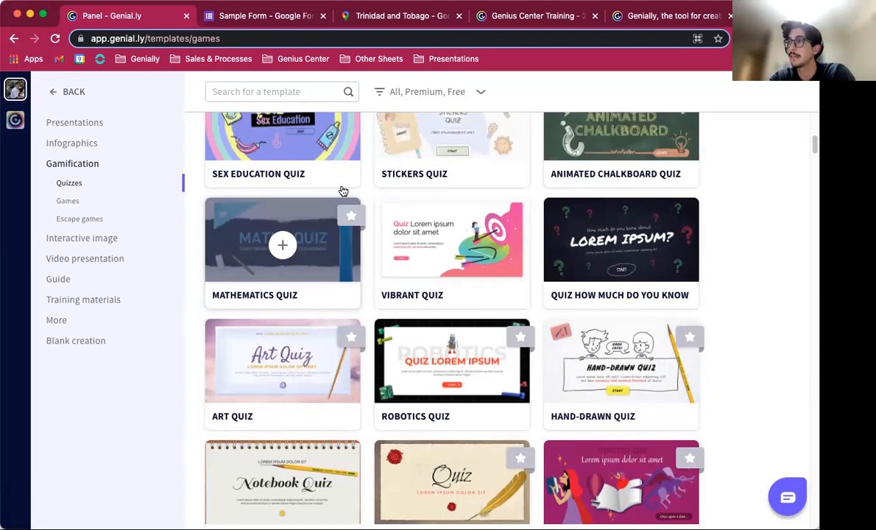
scroll(342, 190, "down", 1)
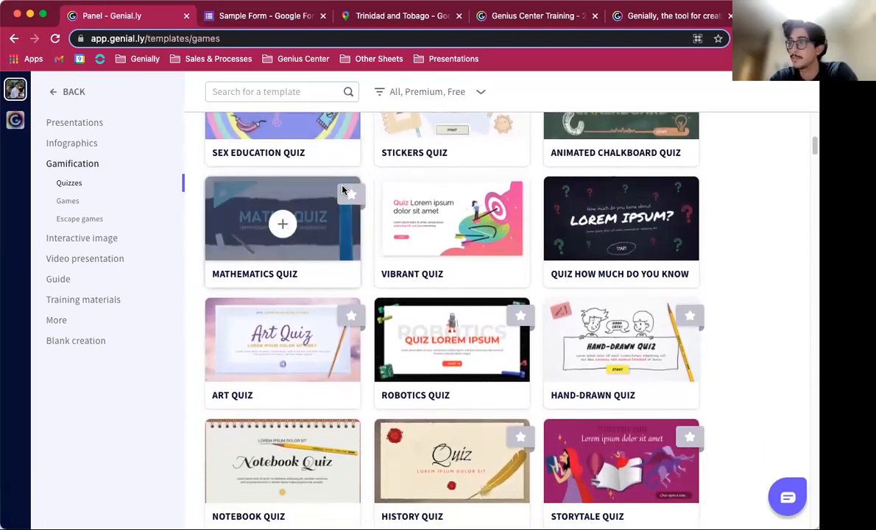
scroll(361, 220, "up", 3)
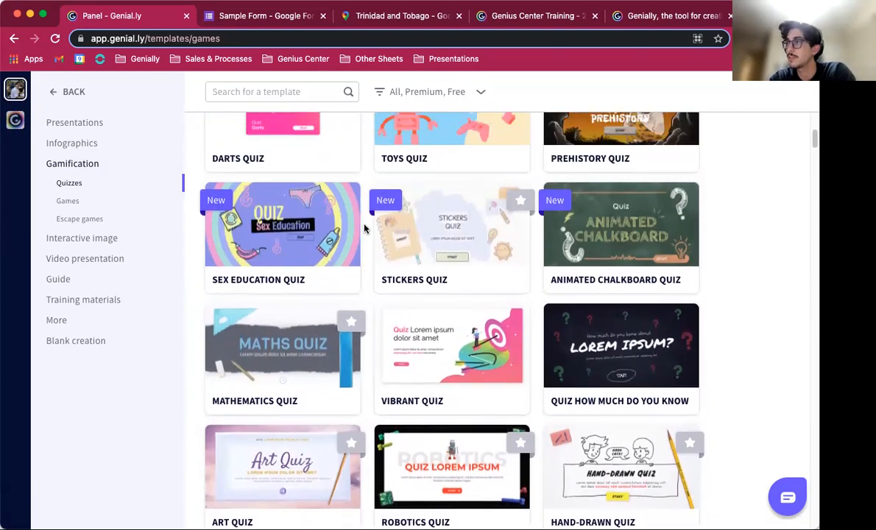
scroll(363, 229, "up", 1)
scroll(366, 185, "up", 3)
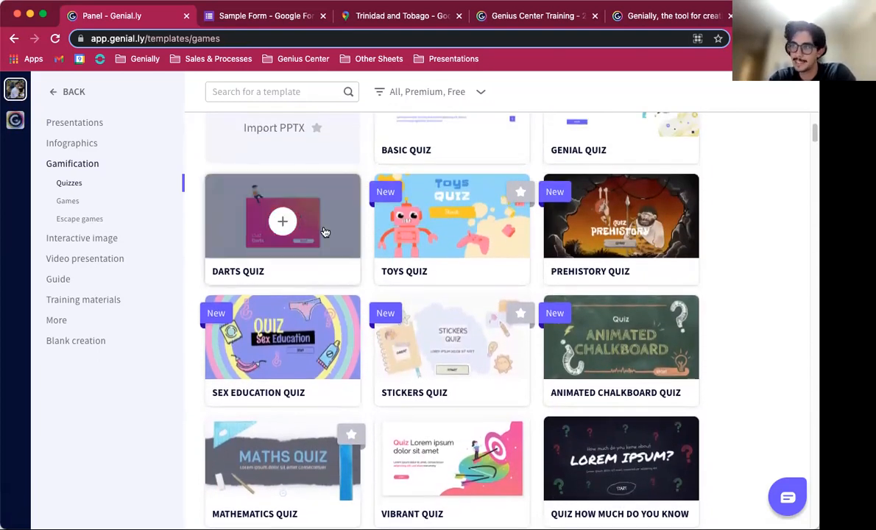
Step: Open the Darts Quiz template, try its palettes, and create a quiz from it with the orange palette
left_click(325, 232)
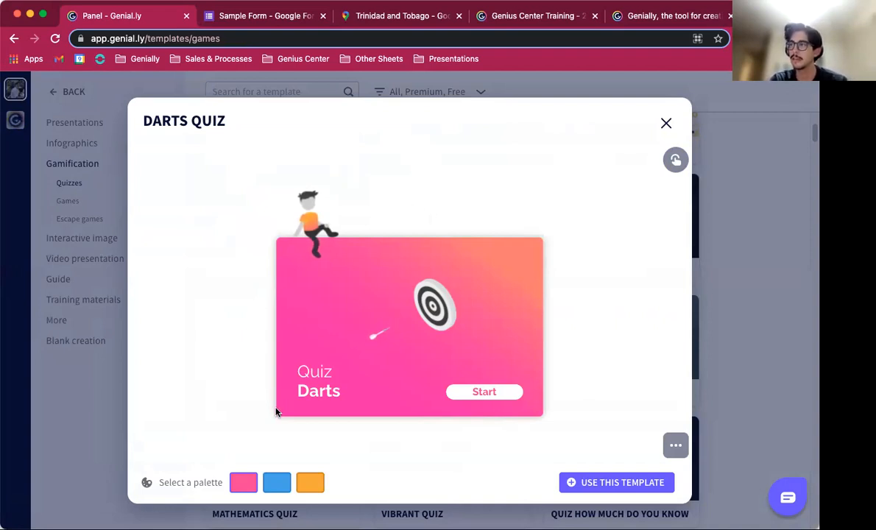
left_click(278, 484)
left_click(317, 483)
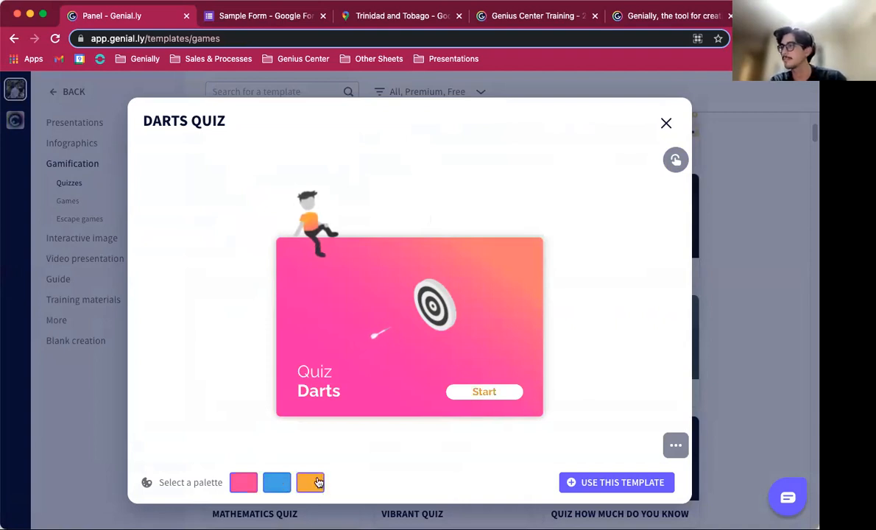
left_click(280, 490)
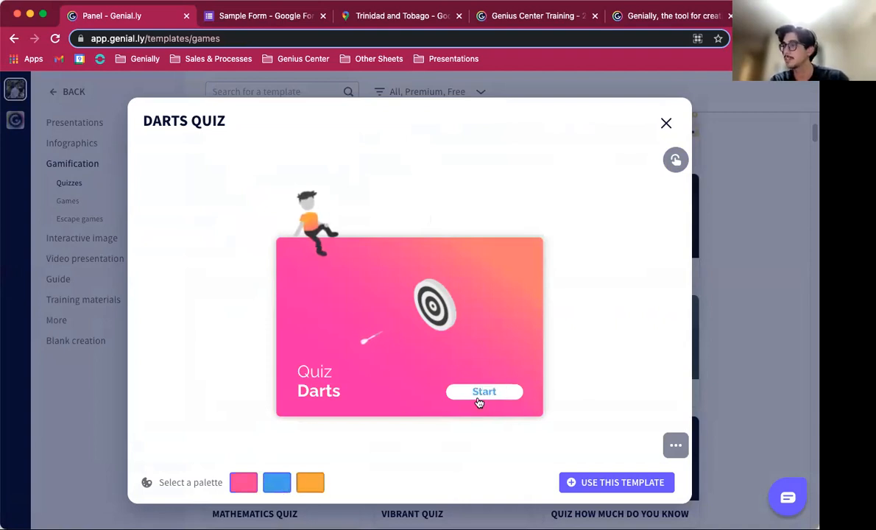
left_click(236, 486)
left_click(319, 490)
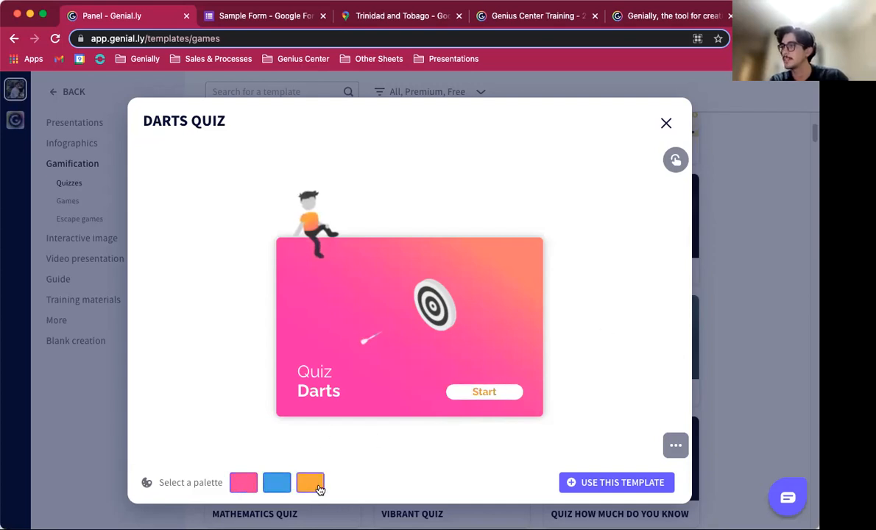
left_click(574, 485)
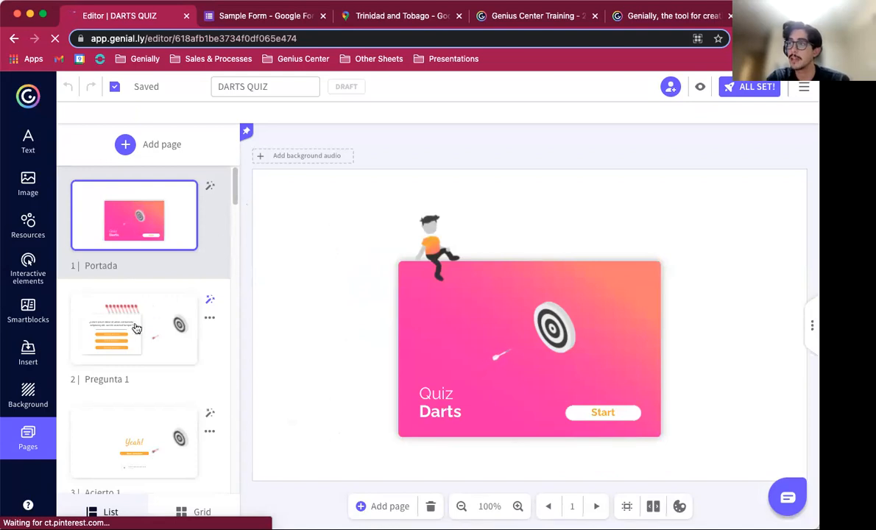
Step: Open the Pregunta 1 page and look through the quiz's pages
left_click(115, 342)
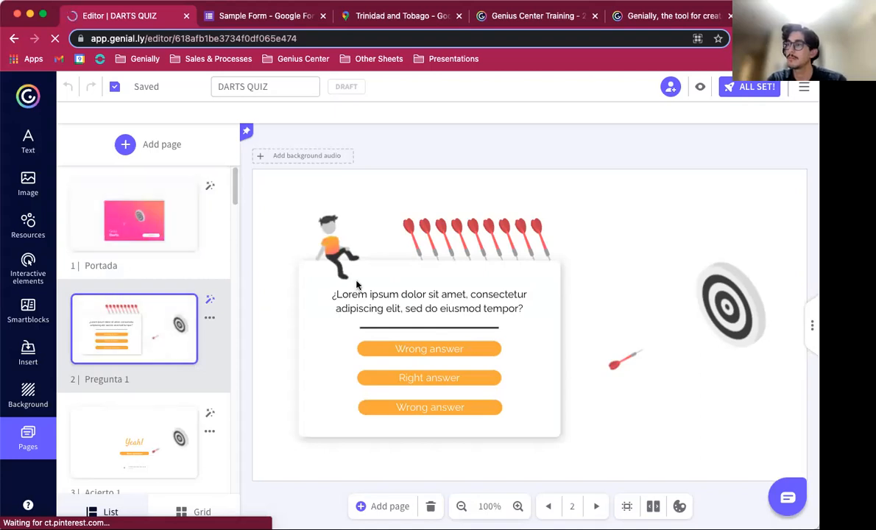
scroll(158, 412, "down", 5)
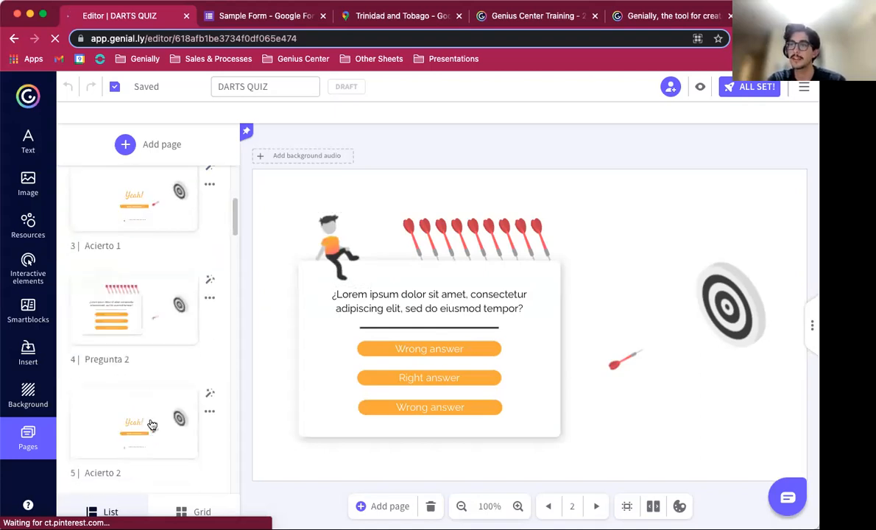
scroll(152, 425, "down", 1)
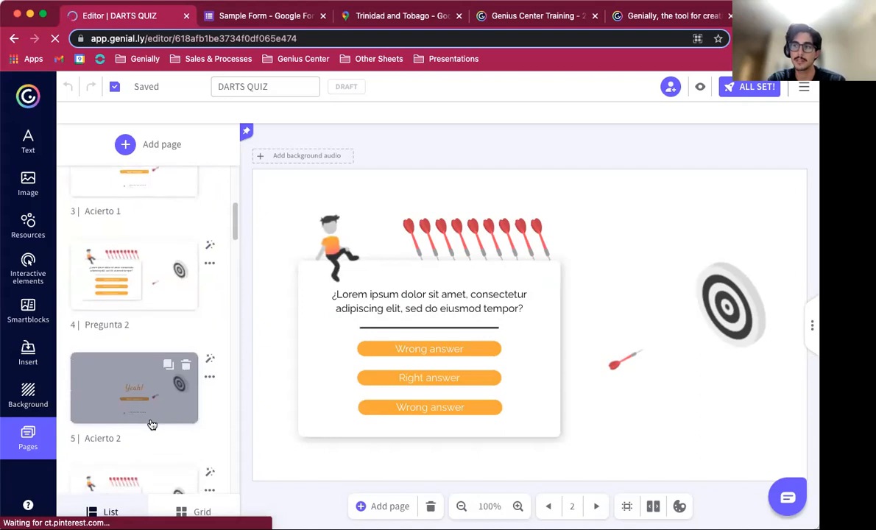
scroll(151, 424, "down", 1)
scroll(152, 424, "up", 2)
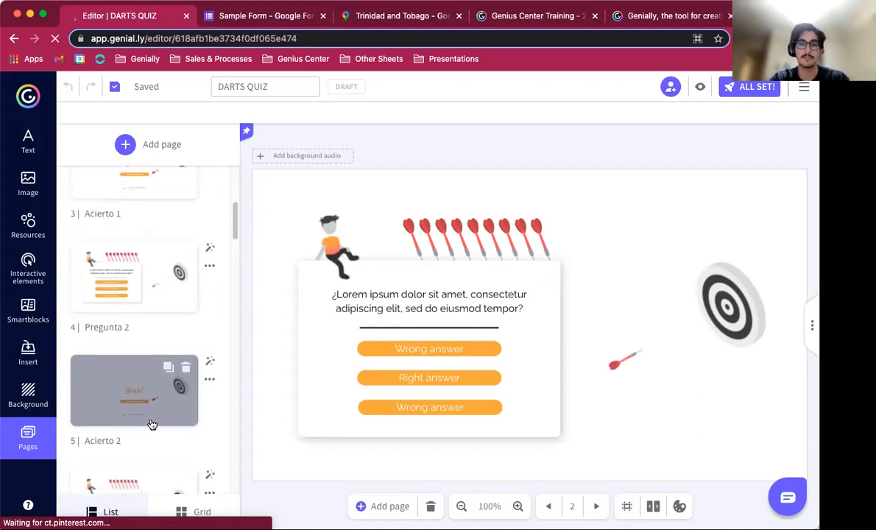
scroll(174, 257, "up", 8)
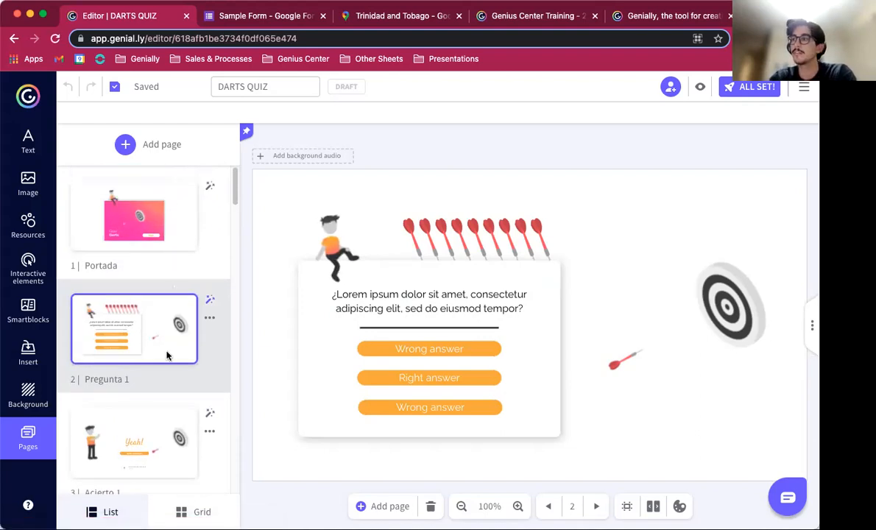
mouse_move(136, 322)
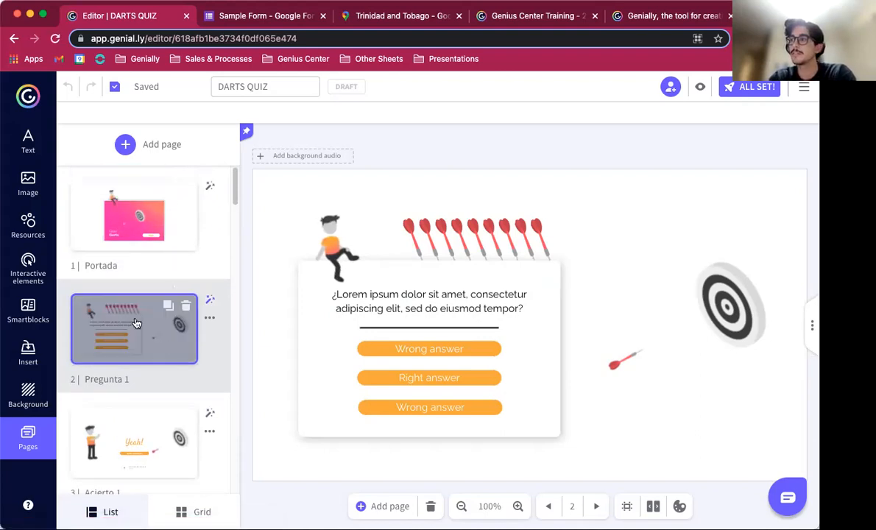
Step: Preview the first question, testing a wrong answer, retrying, and the right answer, then return to editing
left_click(406, 350)
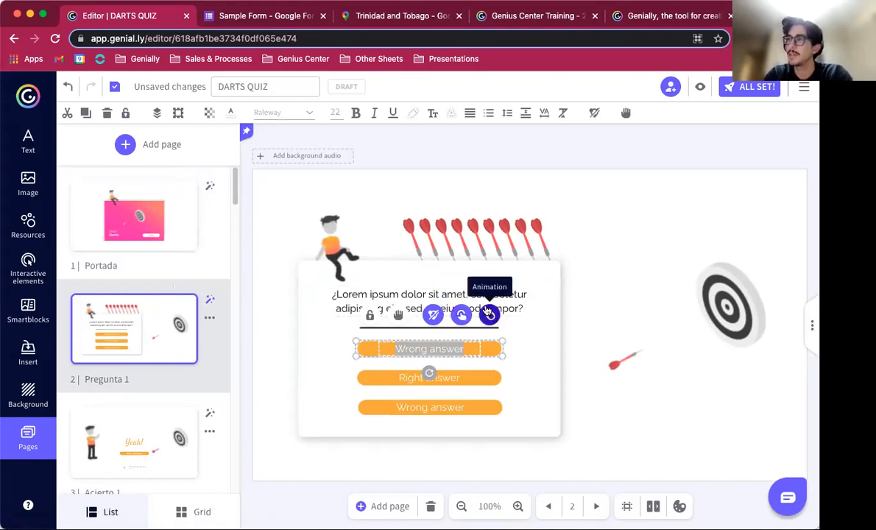
left_click(699, 89)
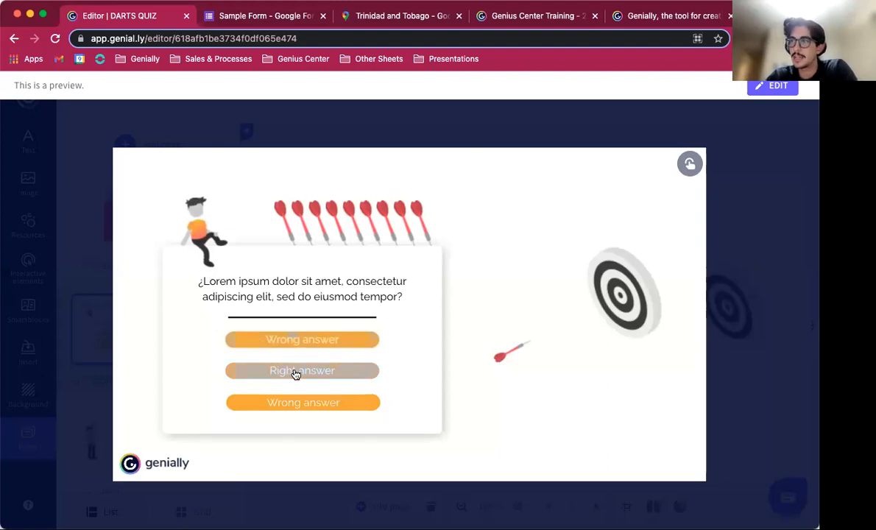
left_click(321, 341)
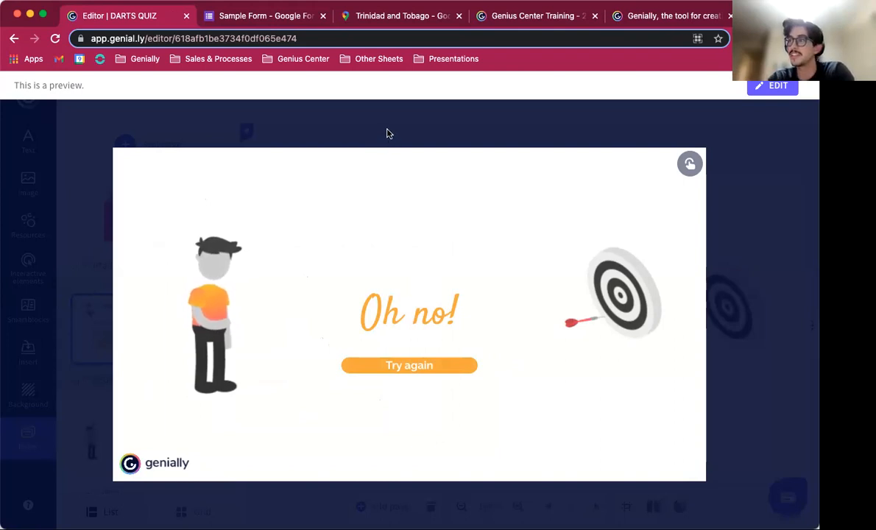
left_click(391, 366)
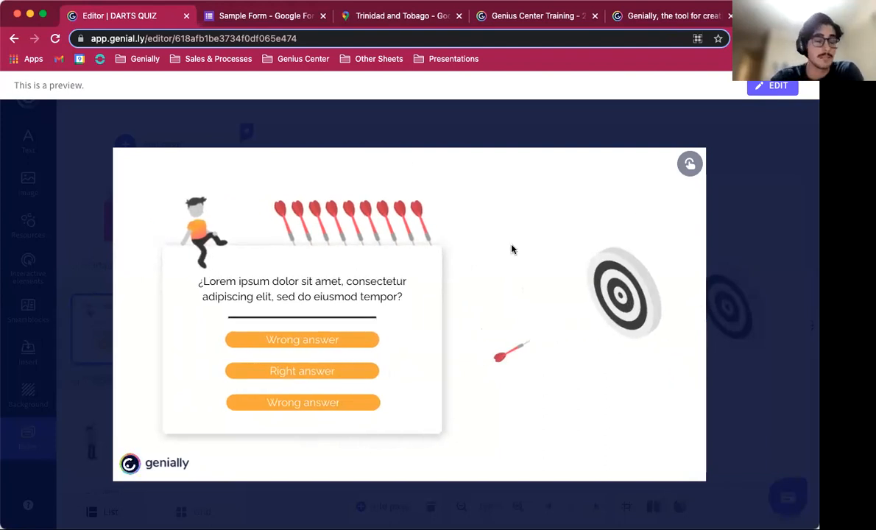
left_click(302, 377)
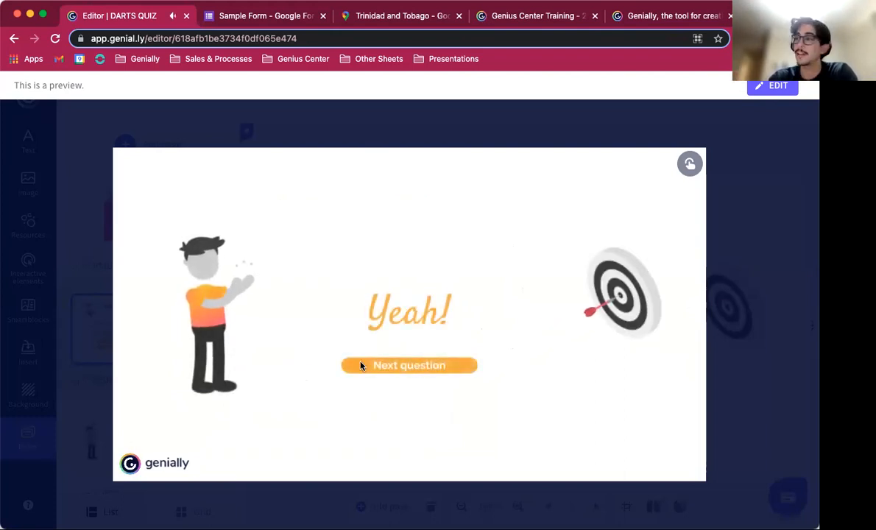
left_click(415, 368)
left_click(645, 121)
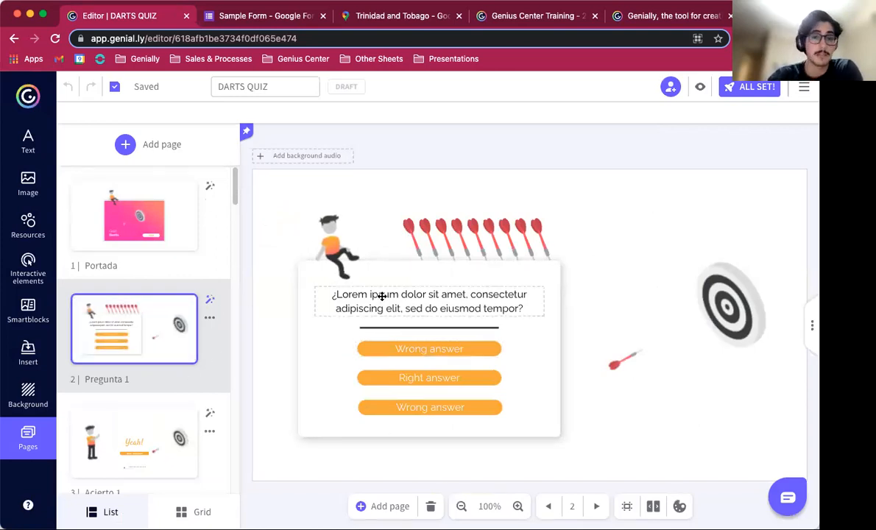
Step: Select the character, darts and dartboard images on the question page to inspect them
left_click(334, 243)
left_click(435, 238)
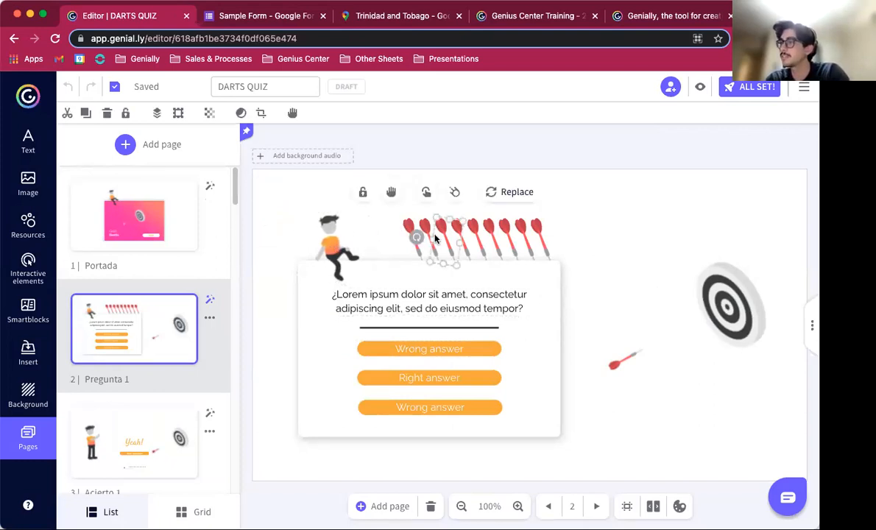
left_click(745, 331)
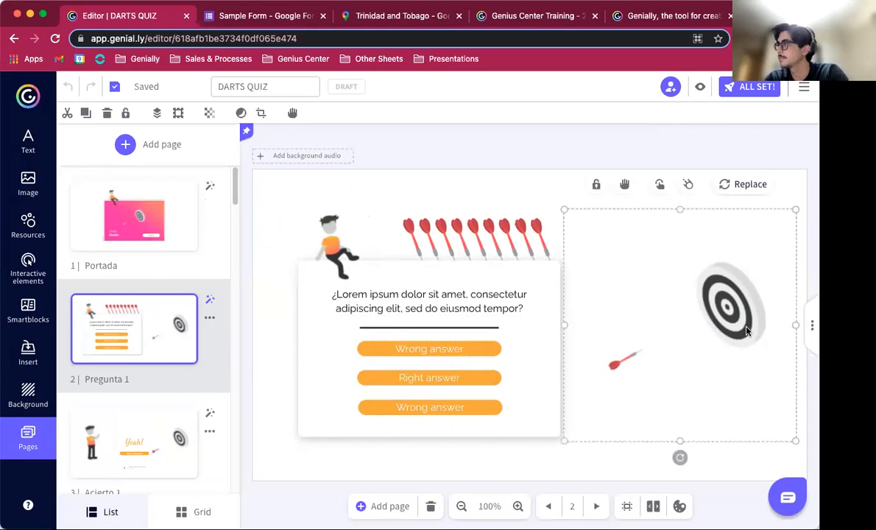
Step: Replace the first question's placeholder text with "What is??"
left_click(441, 350)
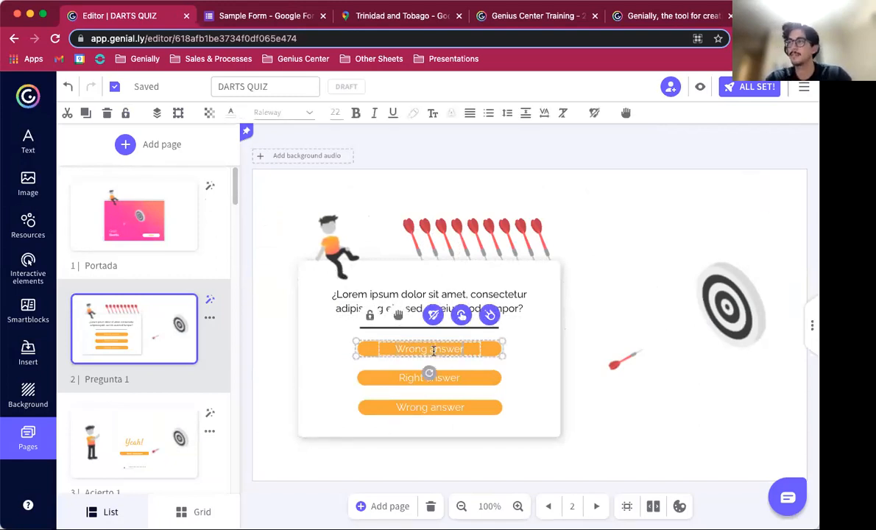
left_click_drag(354, 297, 332, 296)
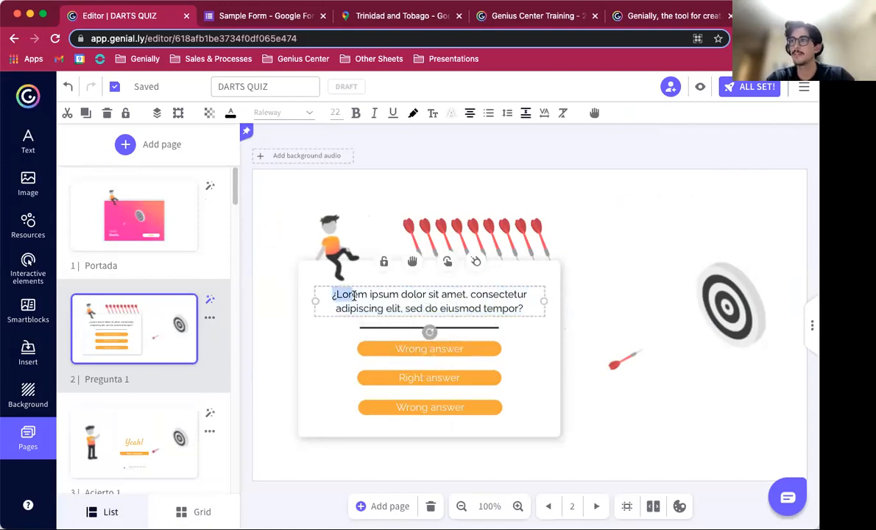
type("W")
triple_click(350, 295)
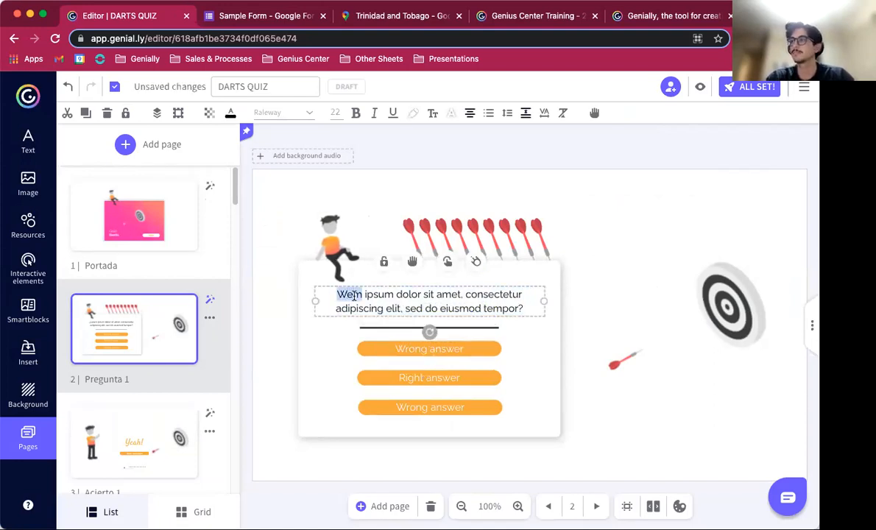
type("What is??")
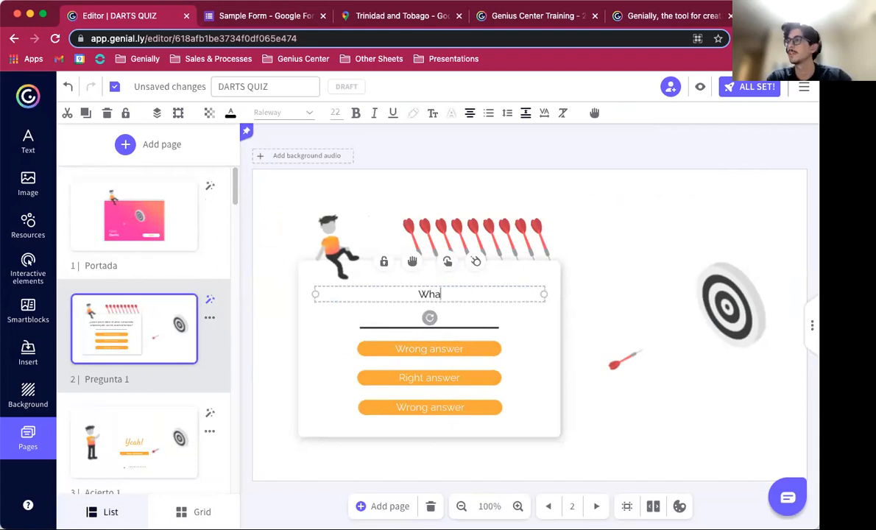
Step: Relabel the three answer buttons as 1, 2 and 3
left_click(390, 350)
key("BackSpace")
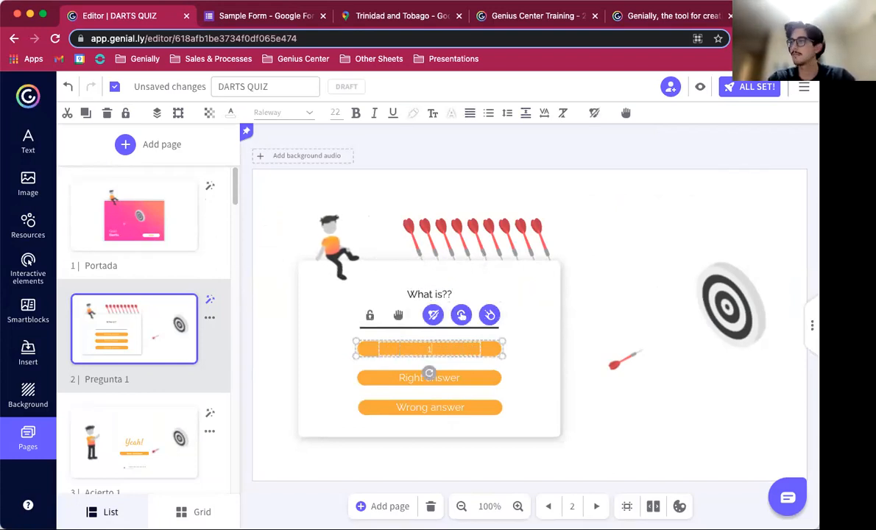
left_click(471, 381)
left_click(464, 378)
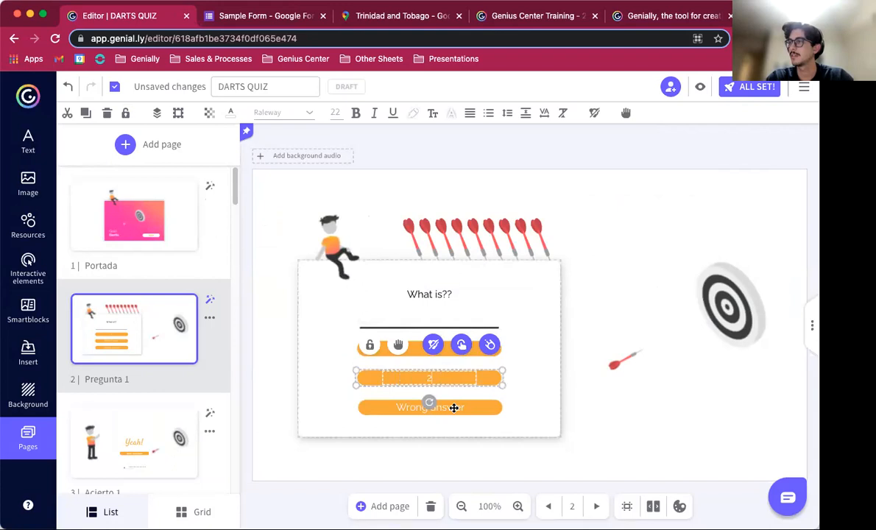
double_click(453, 407)
type("3")
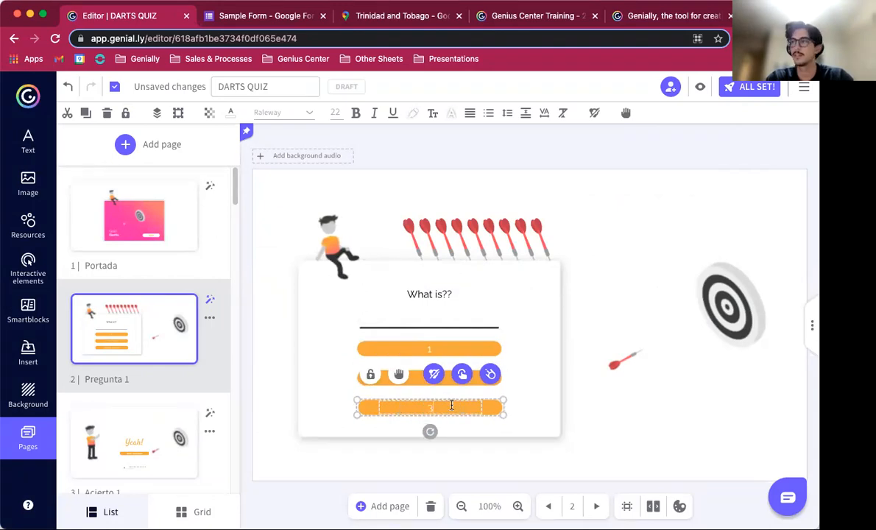
Step: Edit the question to read "What is 4 - 2??"
double_click(454, 295)
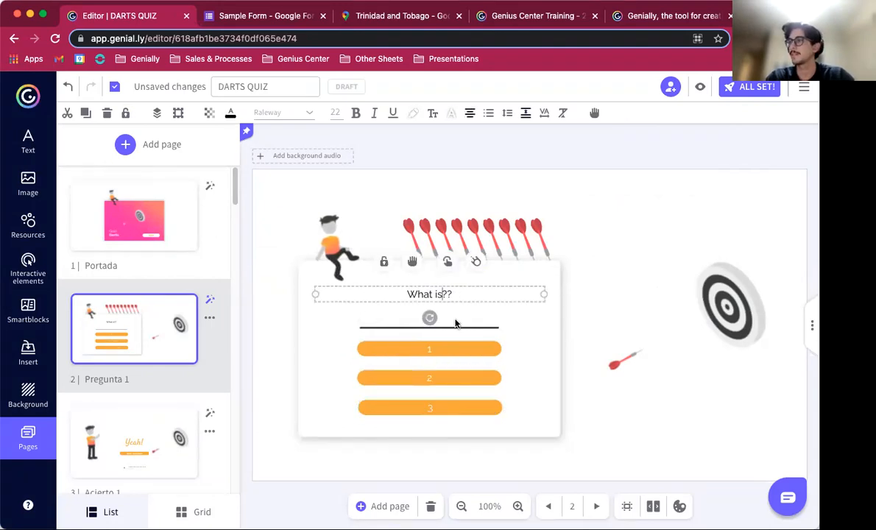
type("4 - 2")
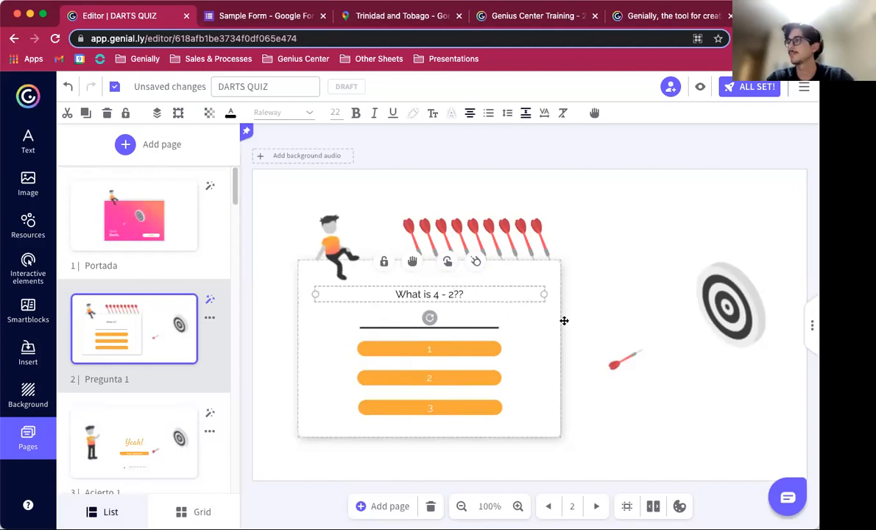
Step: Preview the question, choose answer 1, and return to editing
left_click(701, 88)
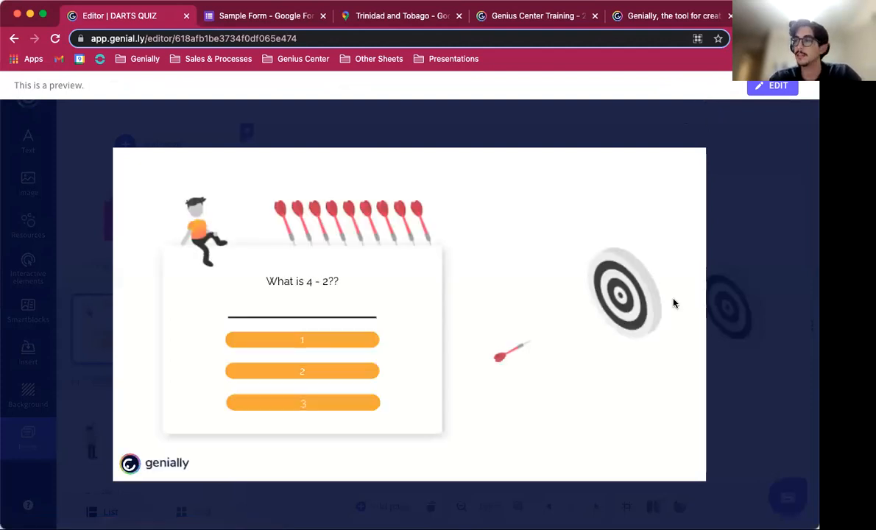
left_click(345, 377)
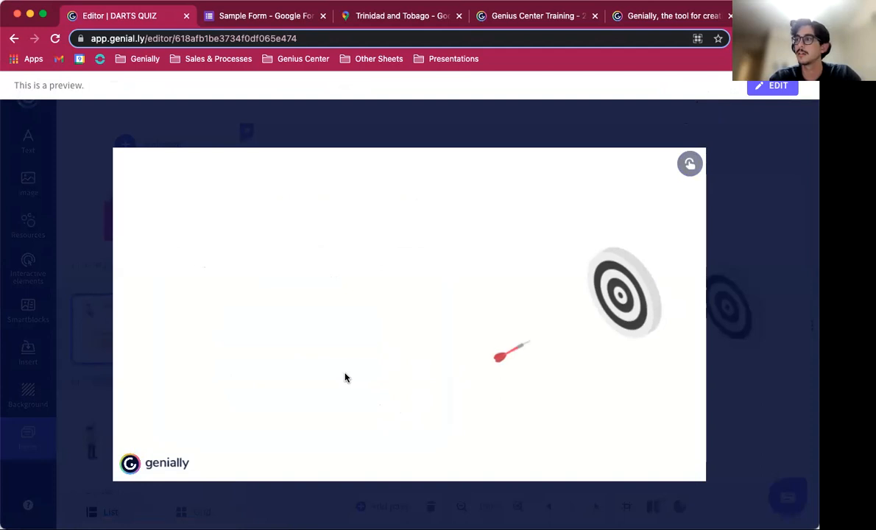
left_click(753, 161)
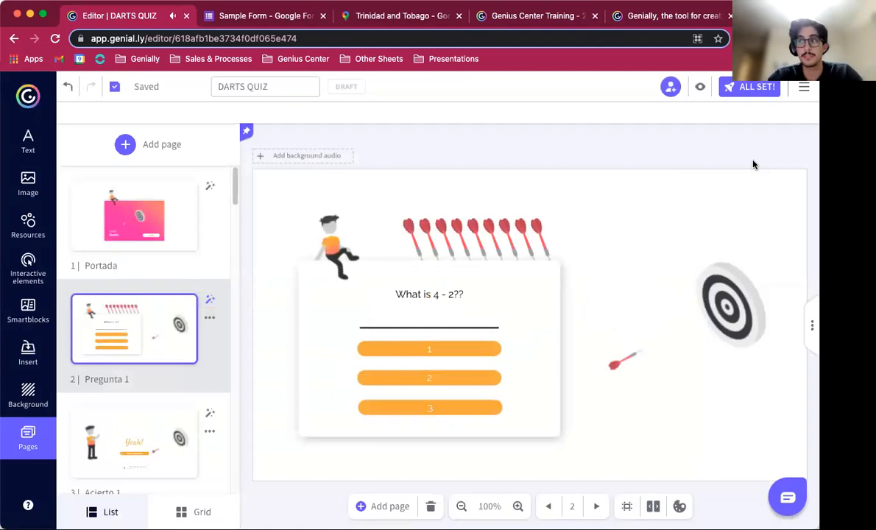
Step: Select the dartboard, dart, character and first answer to inspect them, then preview the page again and return
left_click(624, 361)
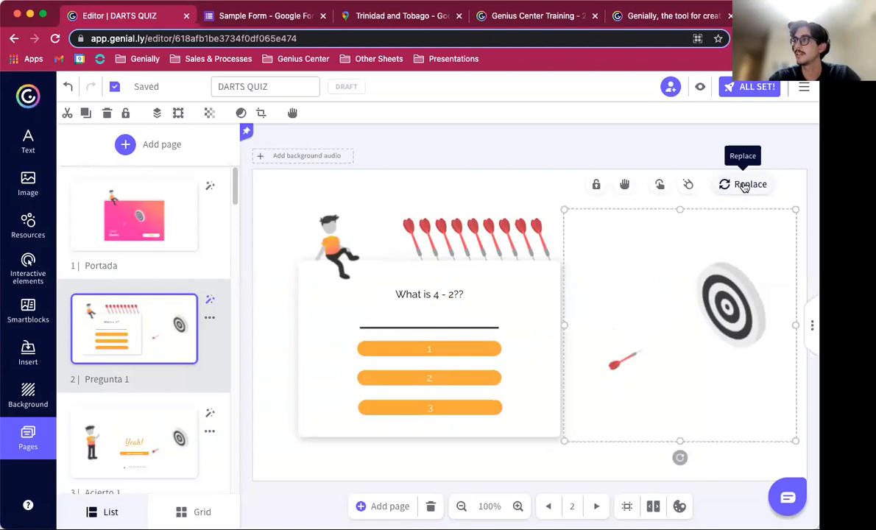
left_click(531, 239)
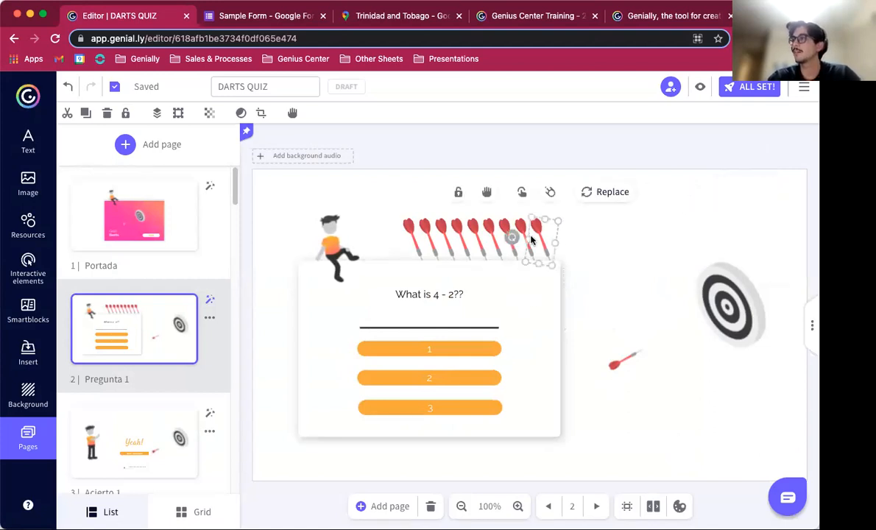
left_click(335, 241)
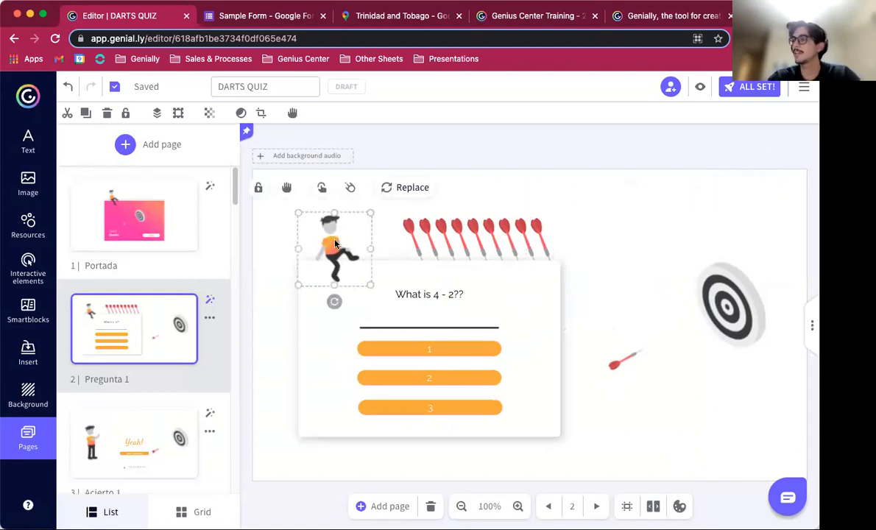
left_click(458, 348)
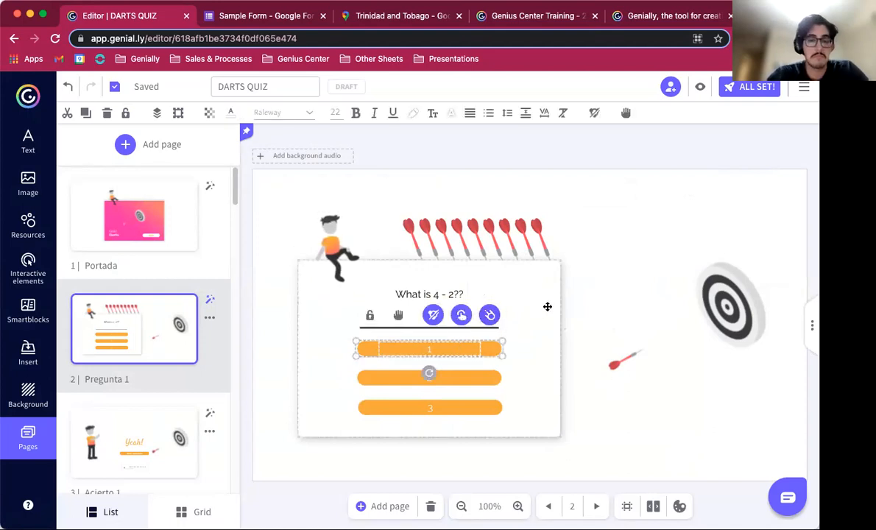
left_click(699, 86)
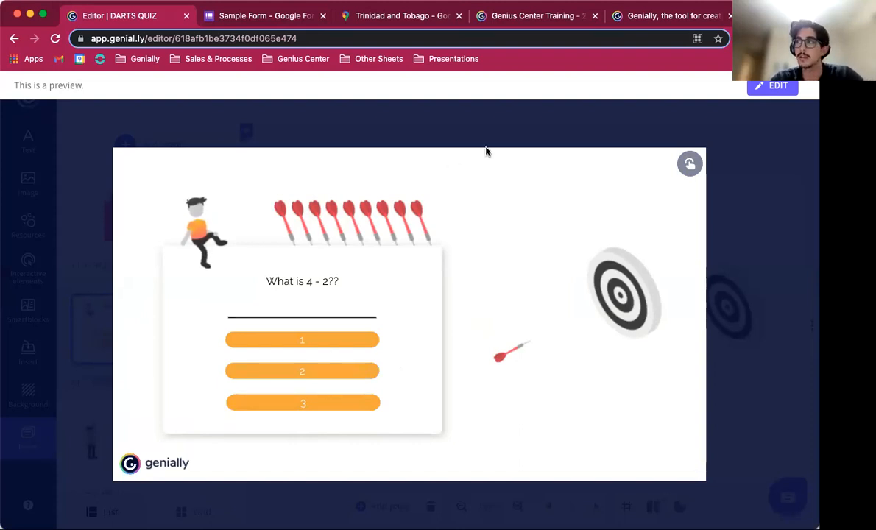
left_click(509, 122)
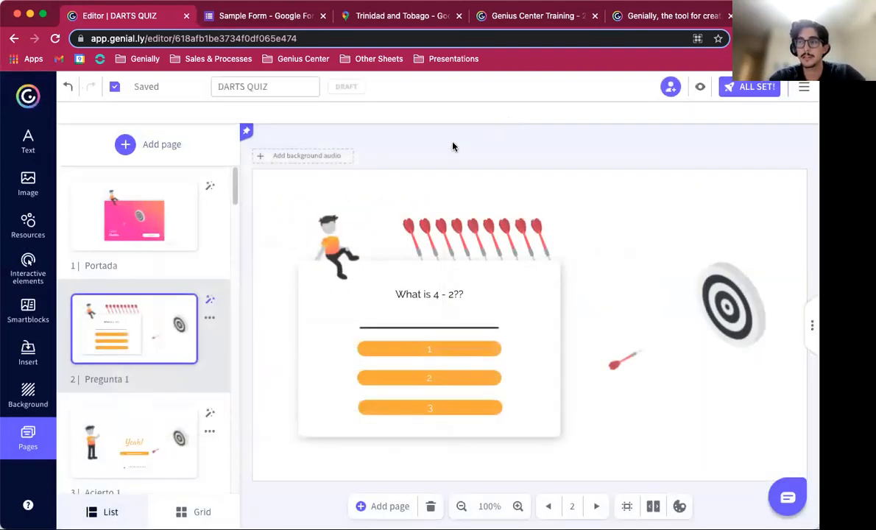
Step: Open the Insert panel's audio options and its URL field
mouse_move(166, 220)
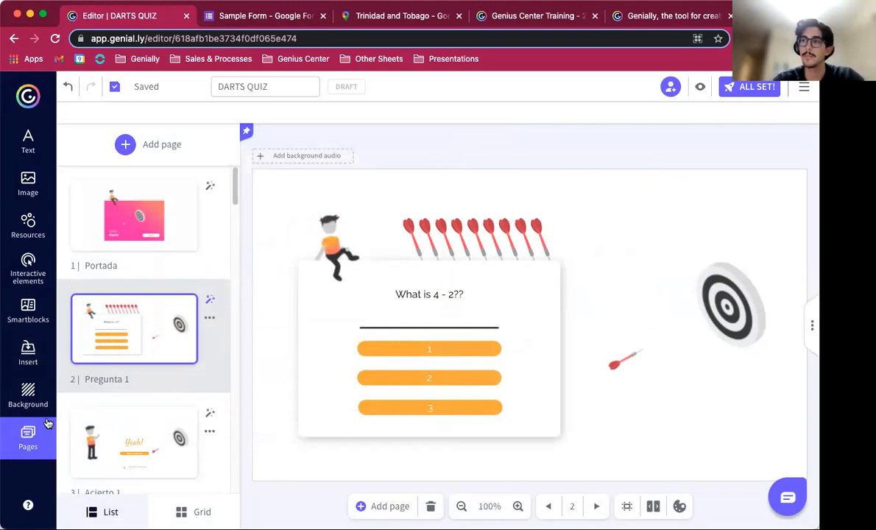
left_click(22, 358)
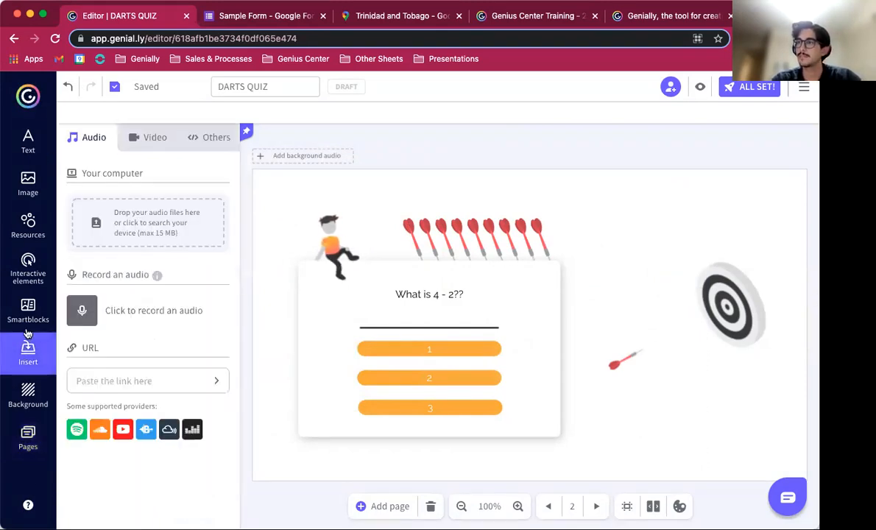
left_click(87, 377)
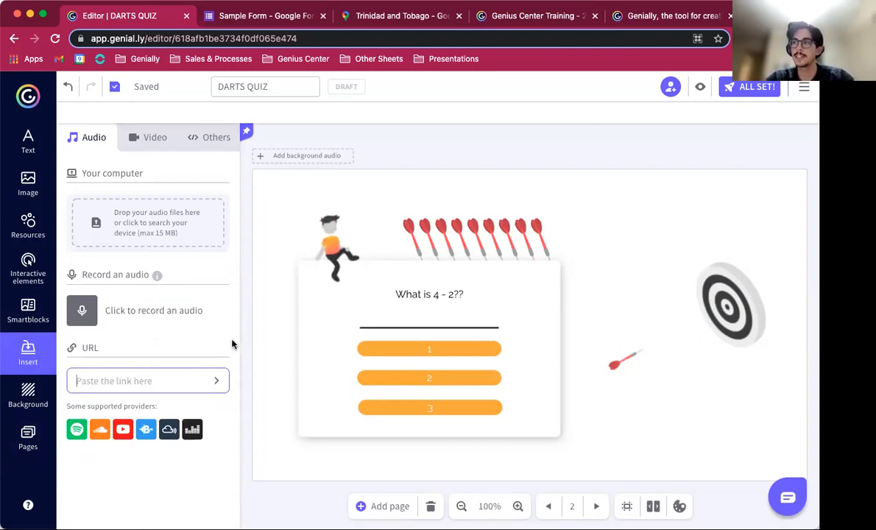
left_click(331, 248)
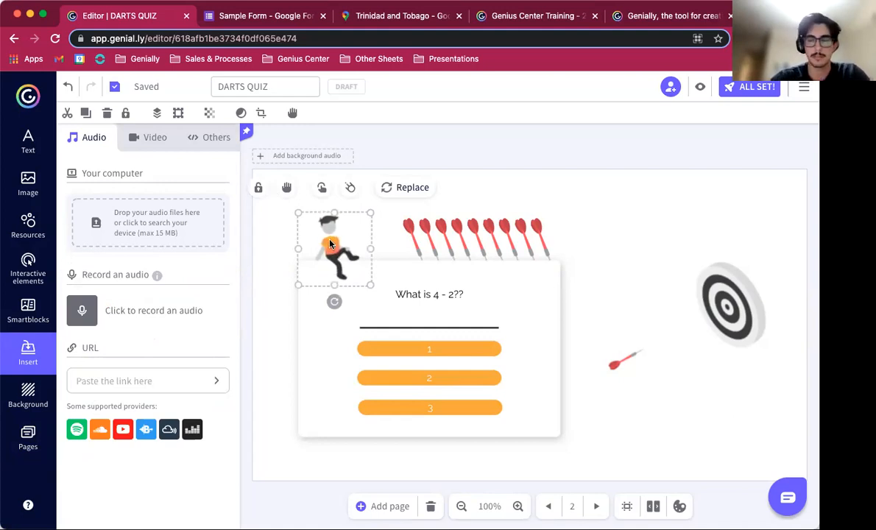
left_click(322, 189)
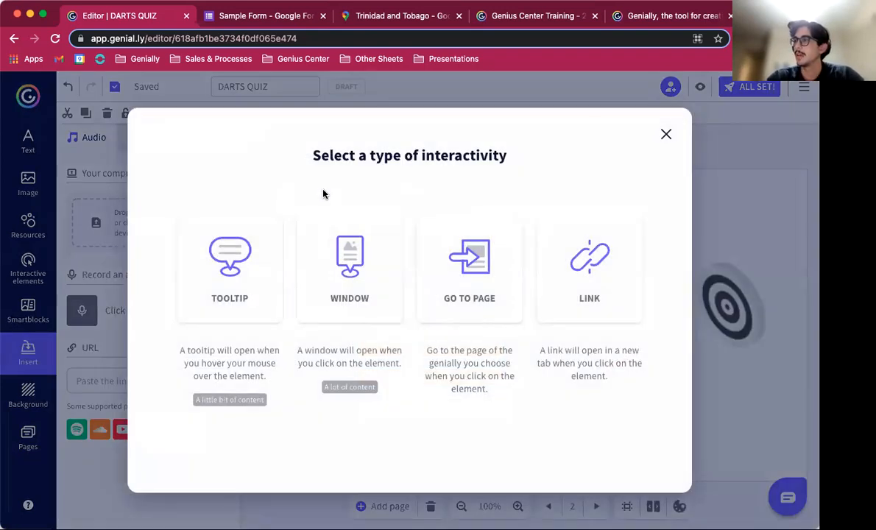
left_click(347, 266)
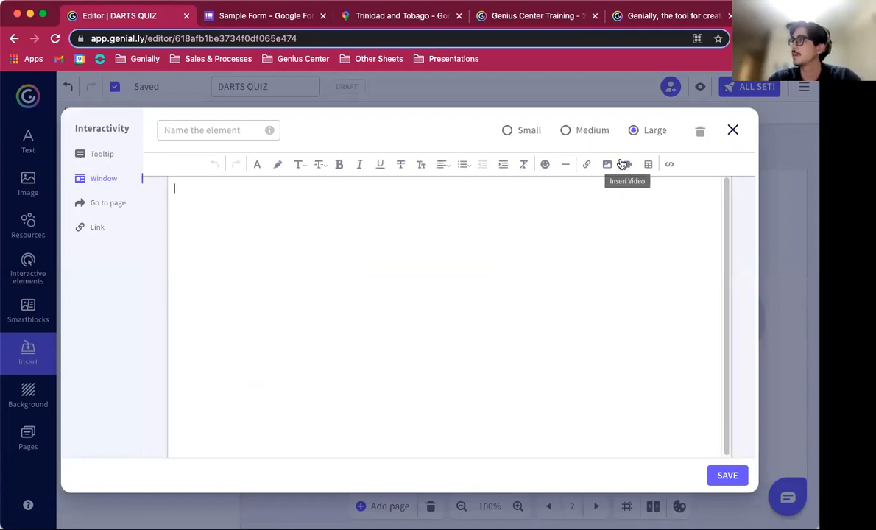
left_click(628, 166)
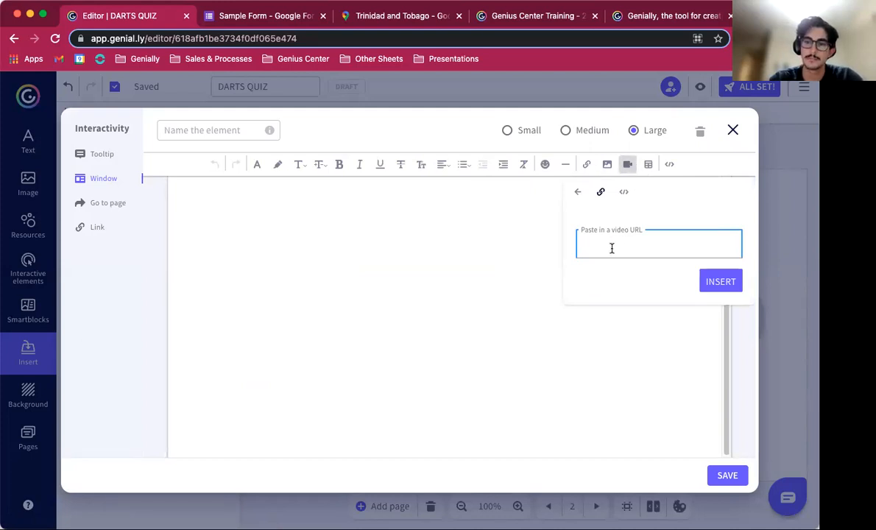
left_click(732, 131)
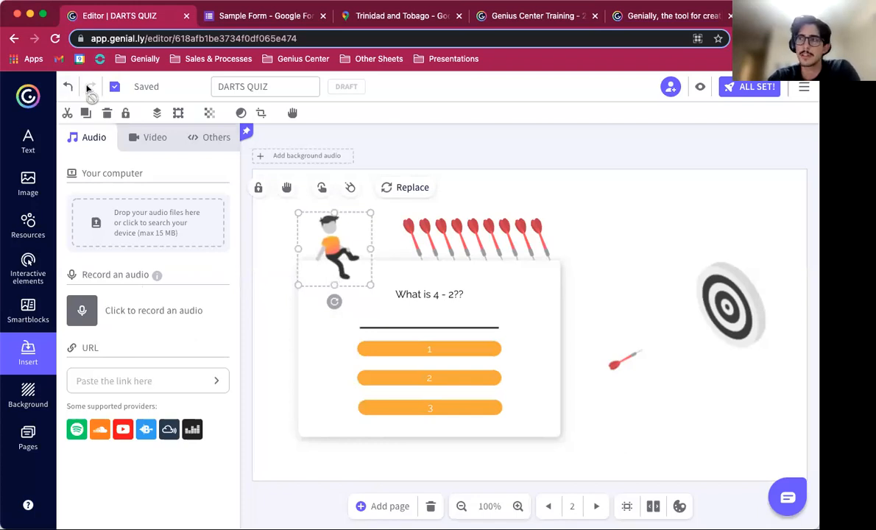
Step: Record a short audio clip and move its player below the dartboard
left_click(129, 318)
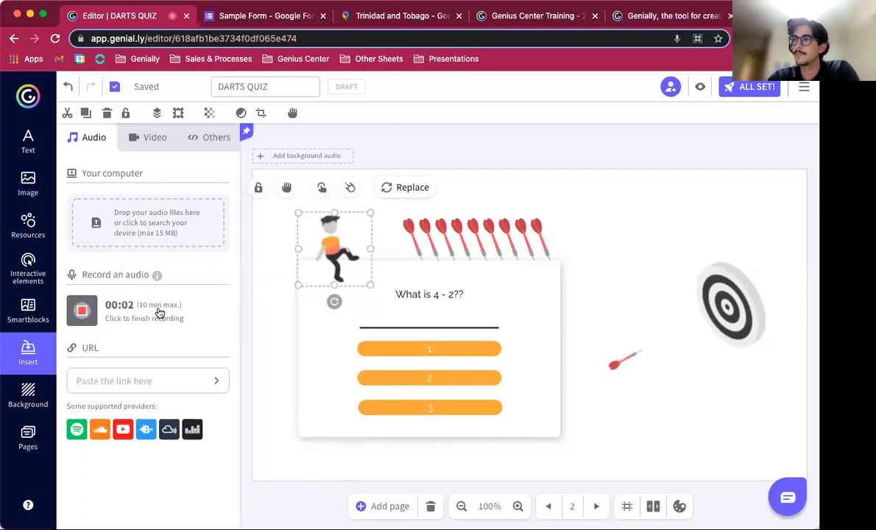
left_click(119, 313)
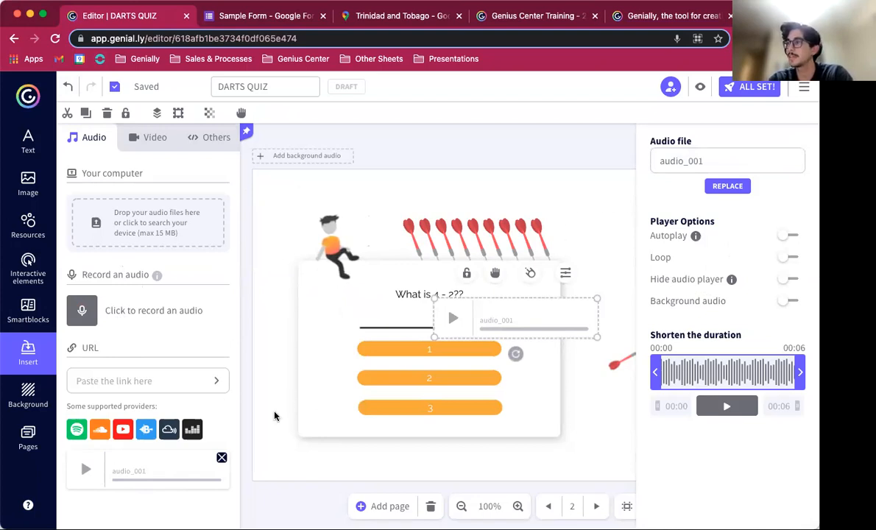
left_click_drag(480, 318, 502, 433)
left_click_drag(591, 415, 682, 441)
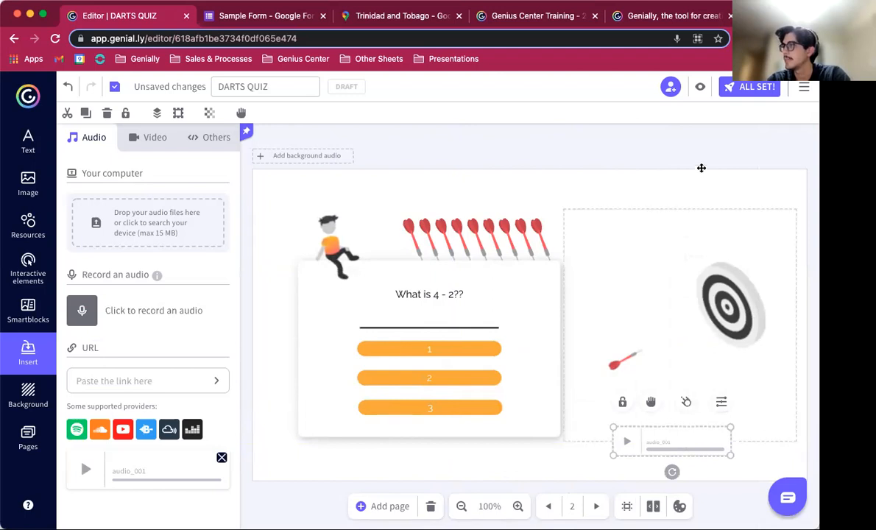
Step: Preview the page, play and pause the recorded audio, then exit the preview
left_click(700, 87)
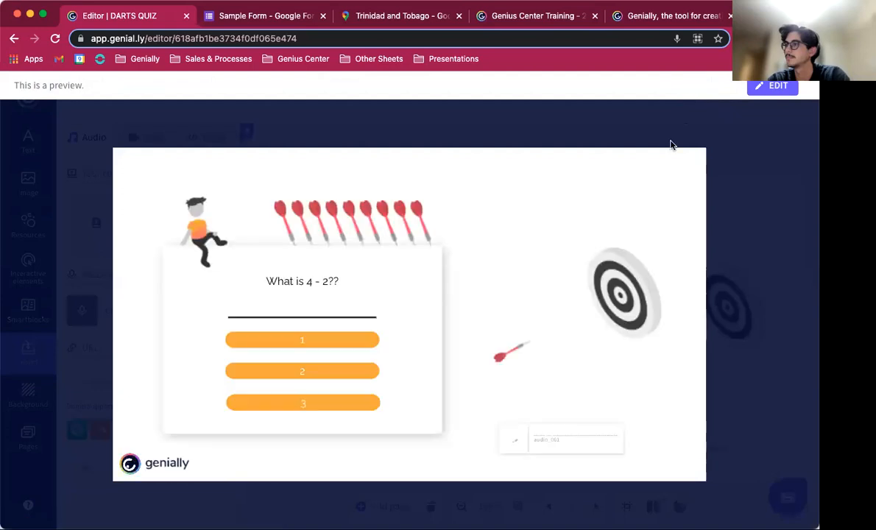
left_click(515, 441)
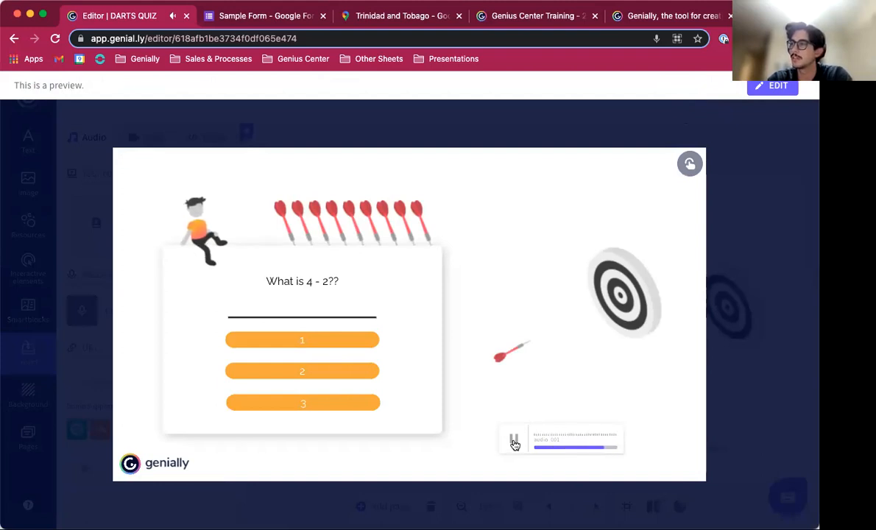
left_click(513, 440)
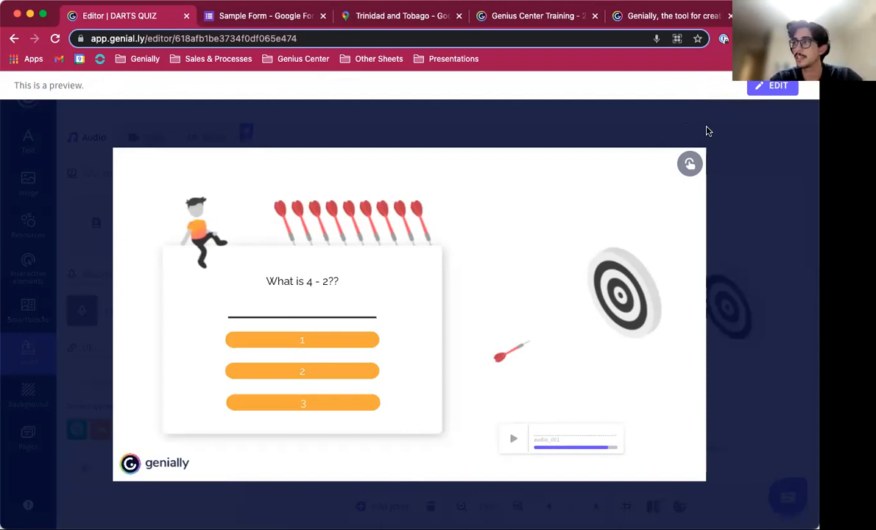
key("Escape")
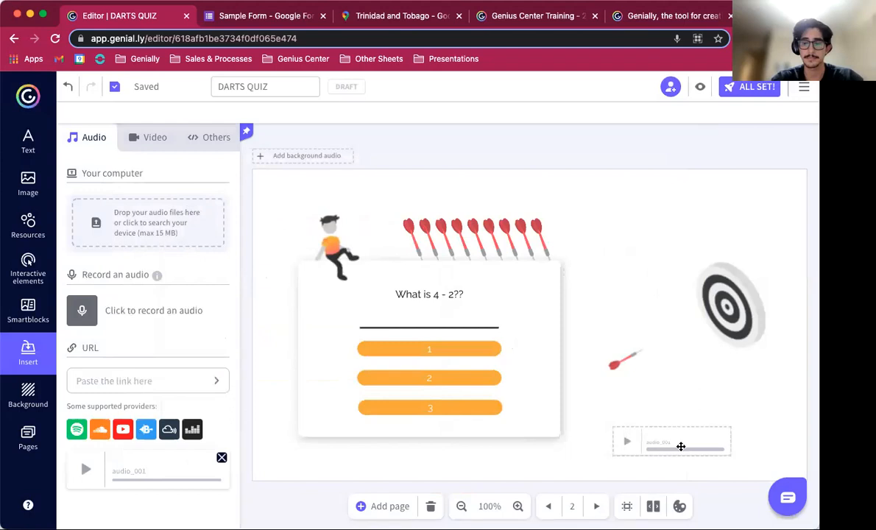
Step: Delete the audio player from the question page
left_click(680, 445)
key("Delete")
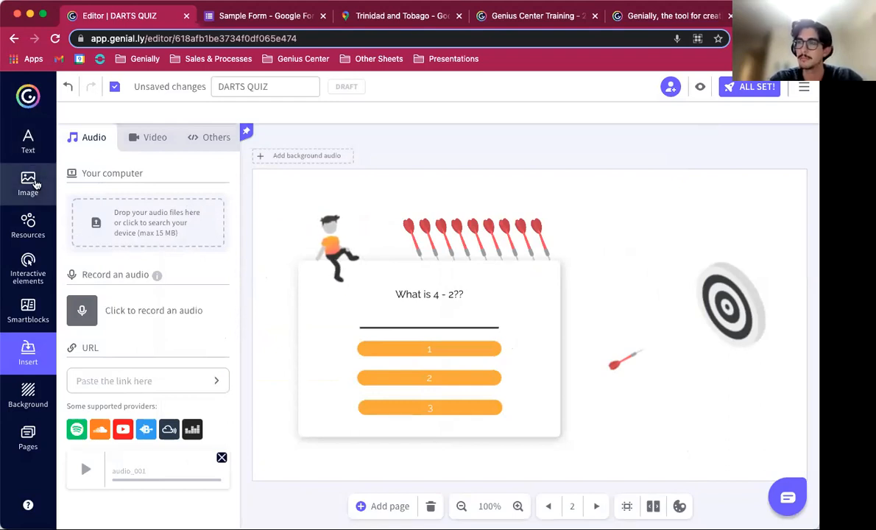
Step: Insert a Giphy GIF from the image library onto the question page, then delete it
left_click(33, 183)
scroll(91, 283, "down", 3)
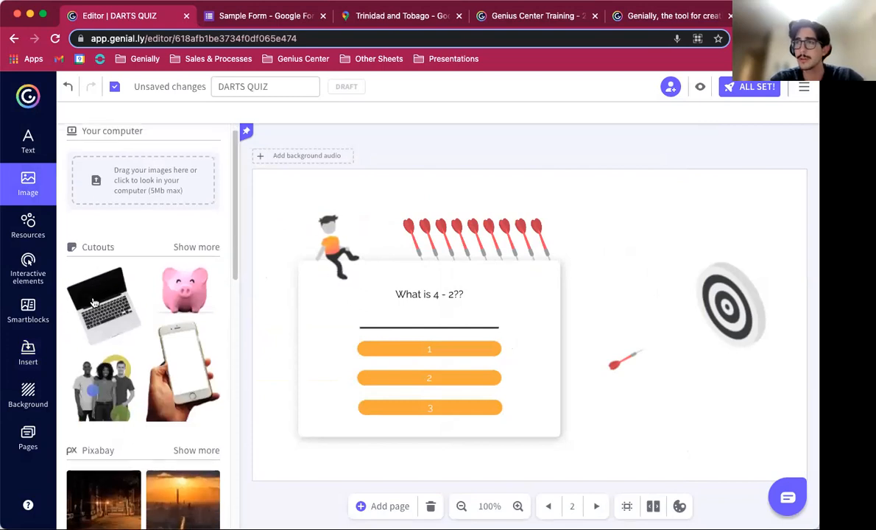
scroll(94, 302, "up", 2)
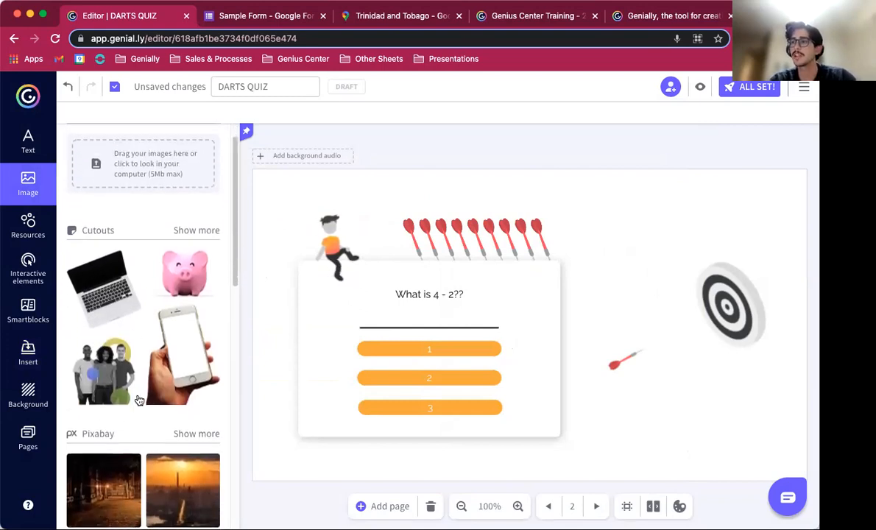
scroll(137, 400, "down", 5)
scroll(140, 409, "down", 5)
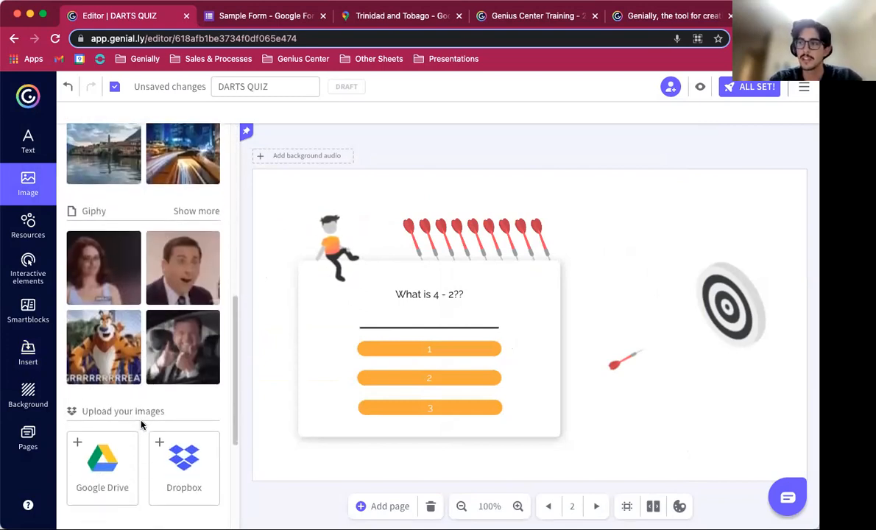
left_click(190, 352)
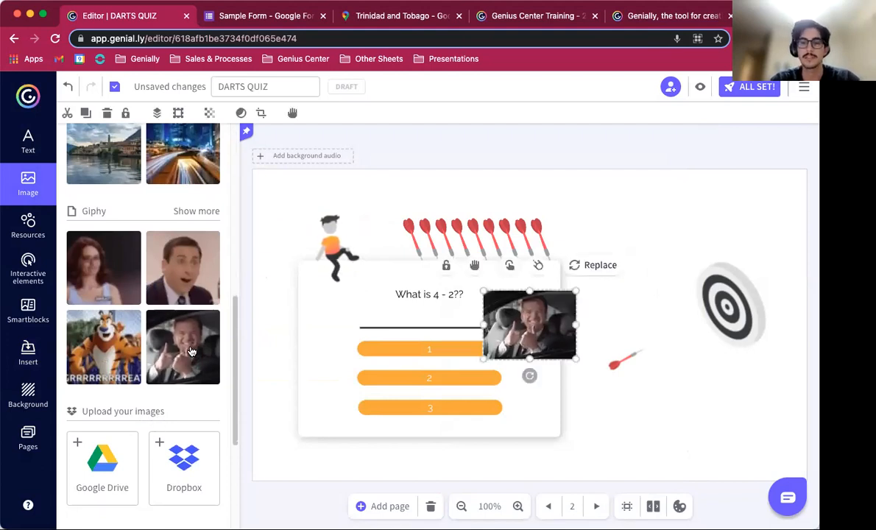
key("Delete")
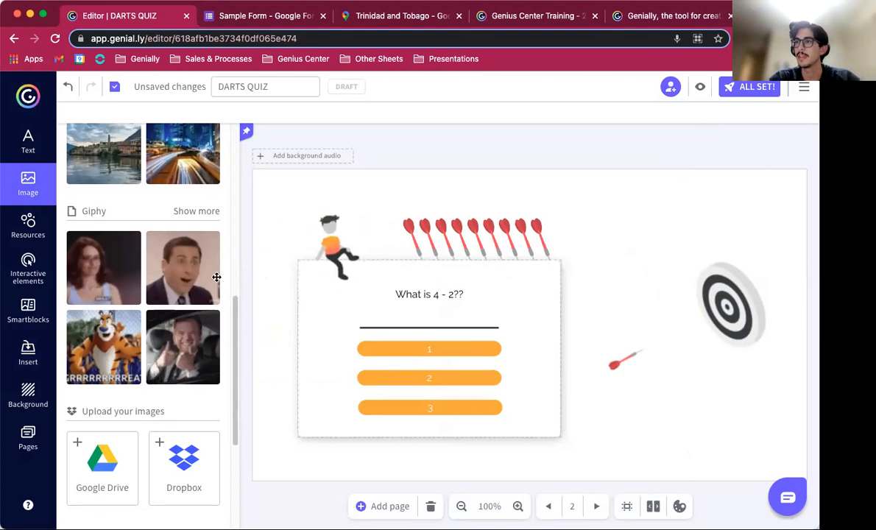
Step: Insert an icon-list smartblock onto the question page, then delete it
left_click(28, 309)
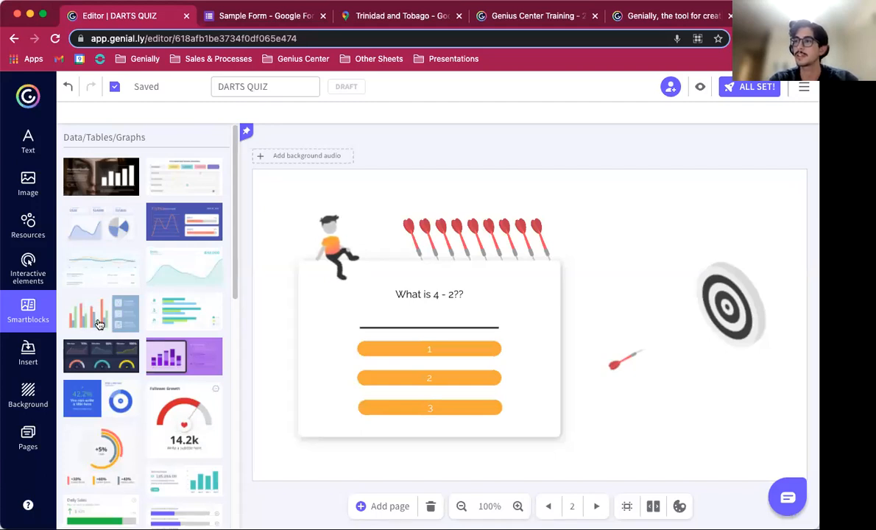
left_click(83, 298)
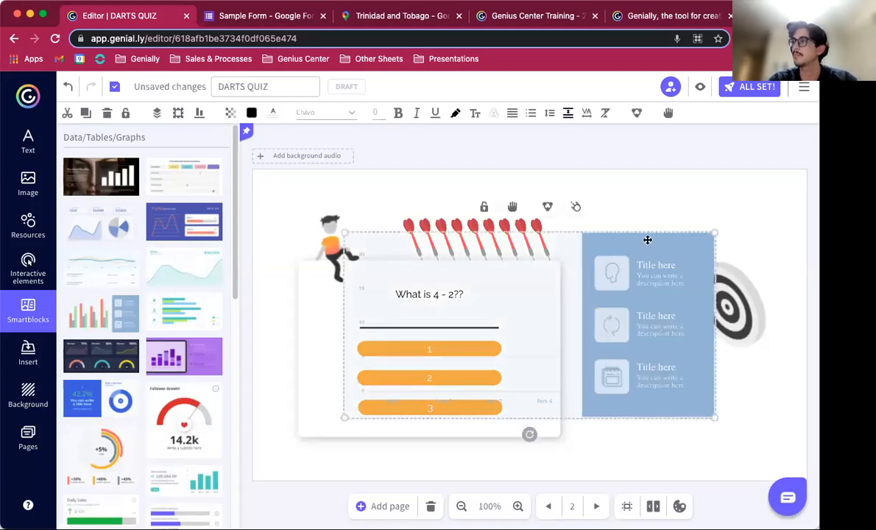
left_click_drag(676, 260, 682, 264)
key("Delete")
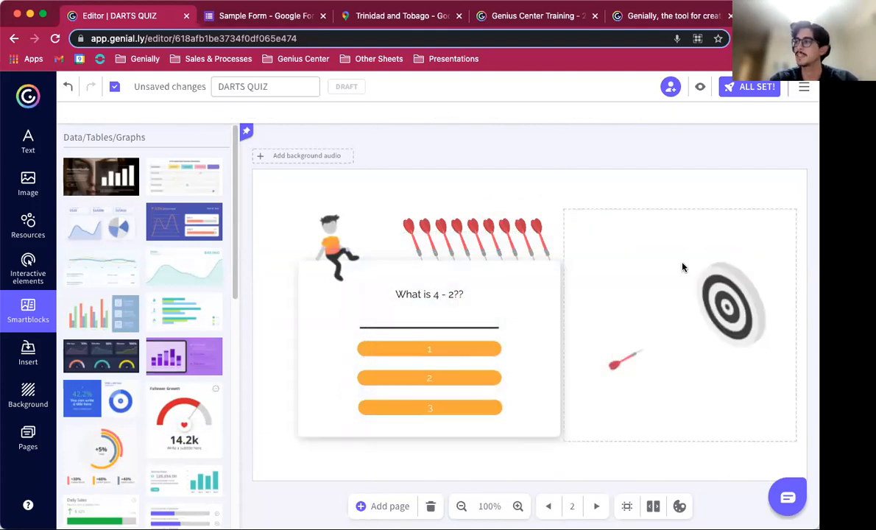
Step: Insert a horizontal bar graph smartblock on the question page and open its data table
scroll(162, 429, "down", 1)
scroll(161, 429, "down", 2)
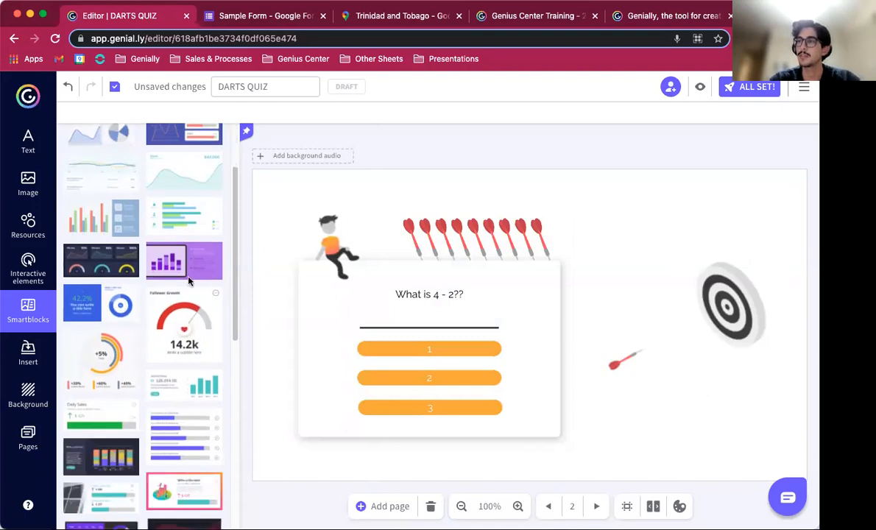
left_click(188, 221)
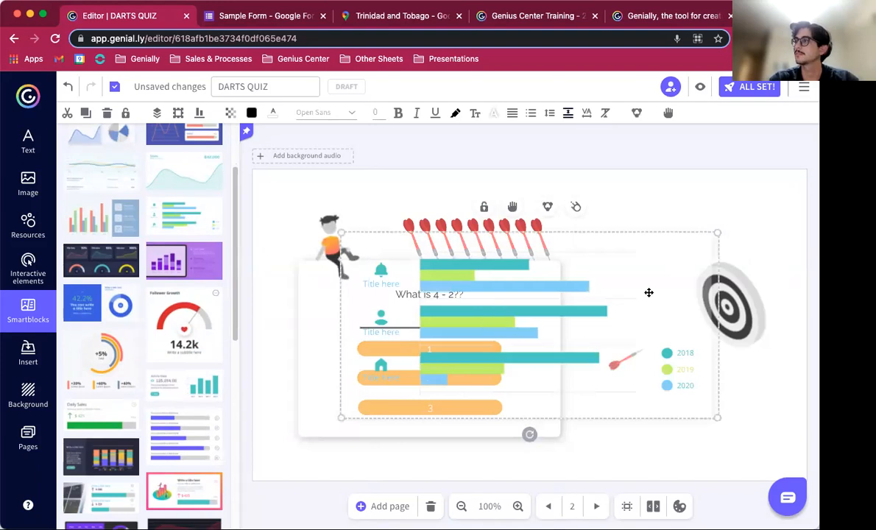
left_click(627, 274)
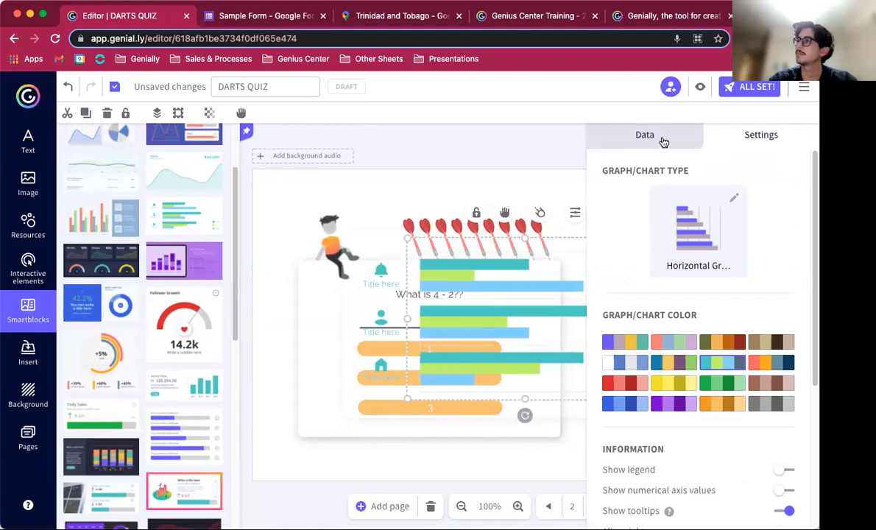
left_click(663, 141)
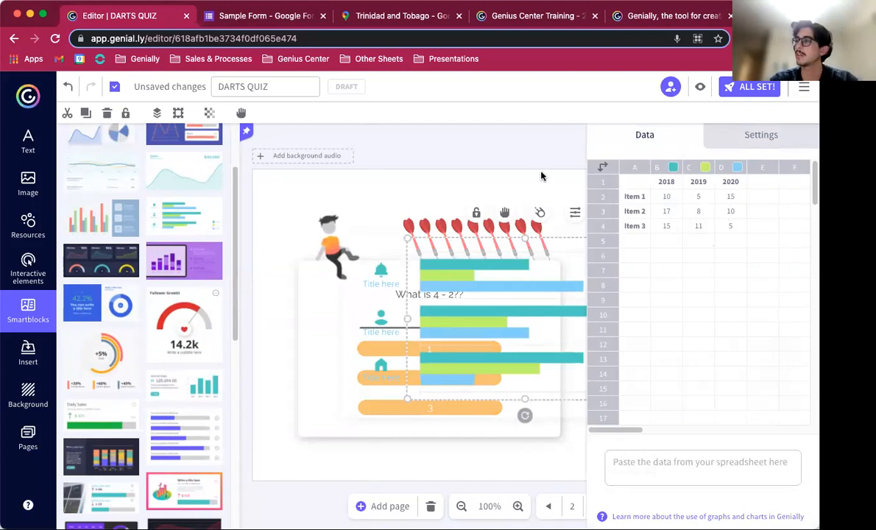
Step: Delete the bar graph from the inserted smartblock
left_click(513, 189)
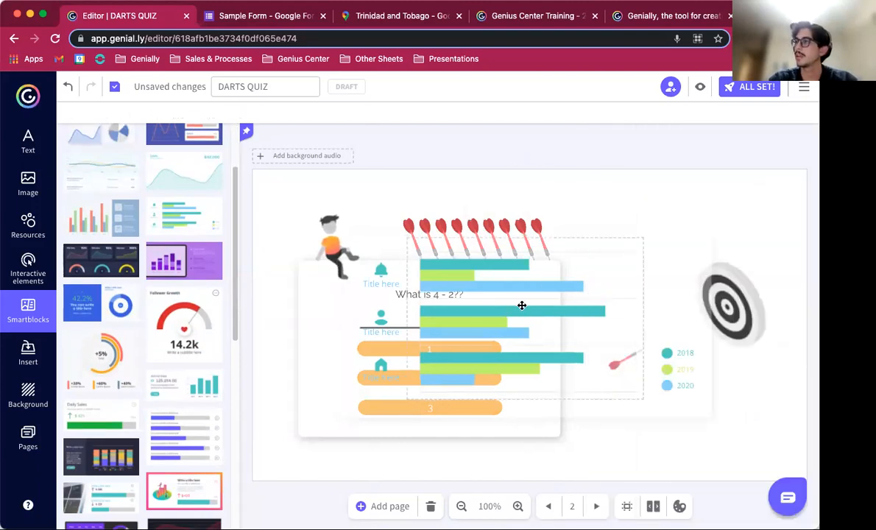
left_click(520, 308)
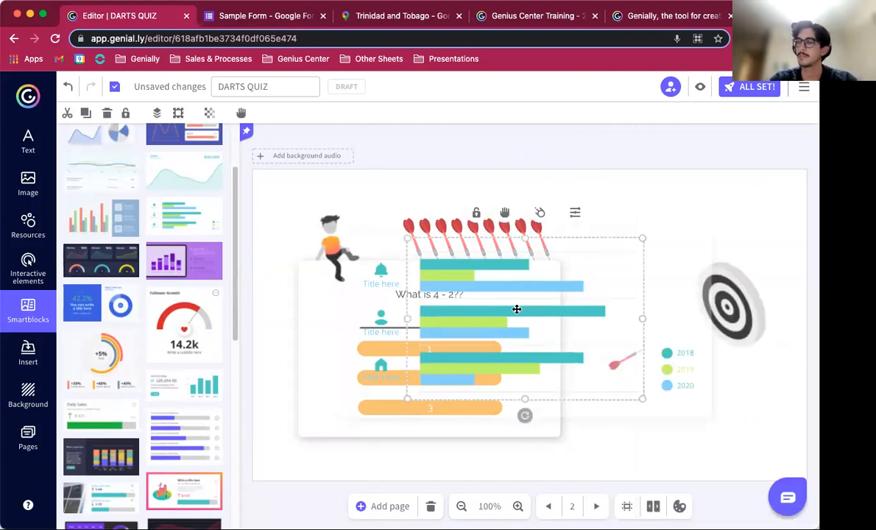
key("Delete")
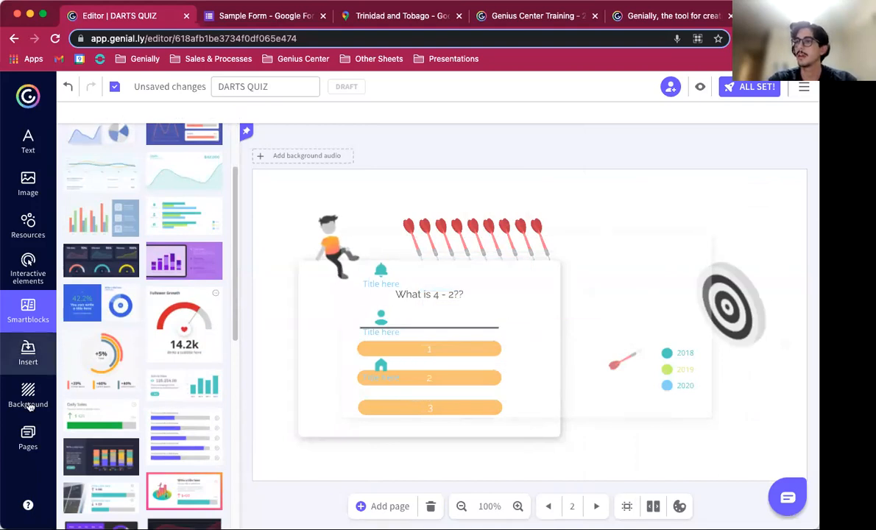
Step: Go to the Portada cover page and publish the quiz as a private creation
left_click(28, 440)
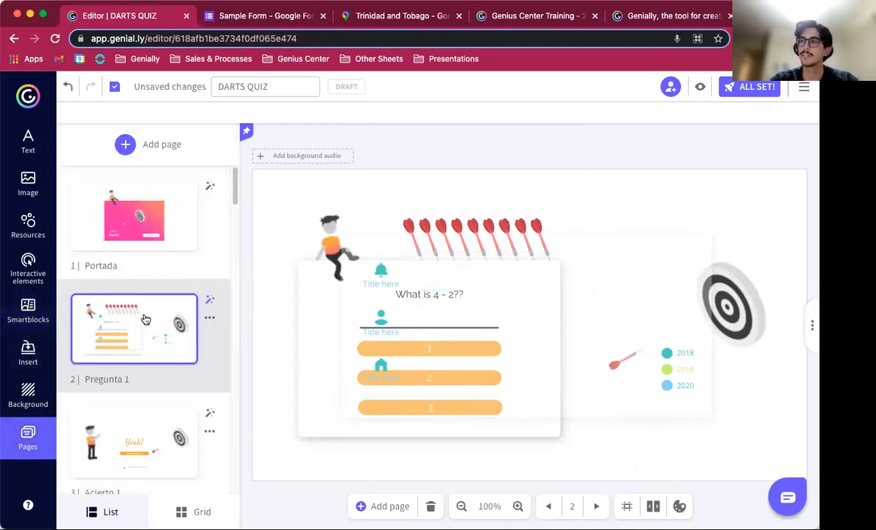
scroll(131, 407, "down", 1)
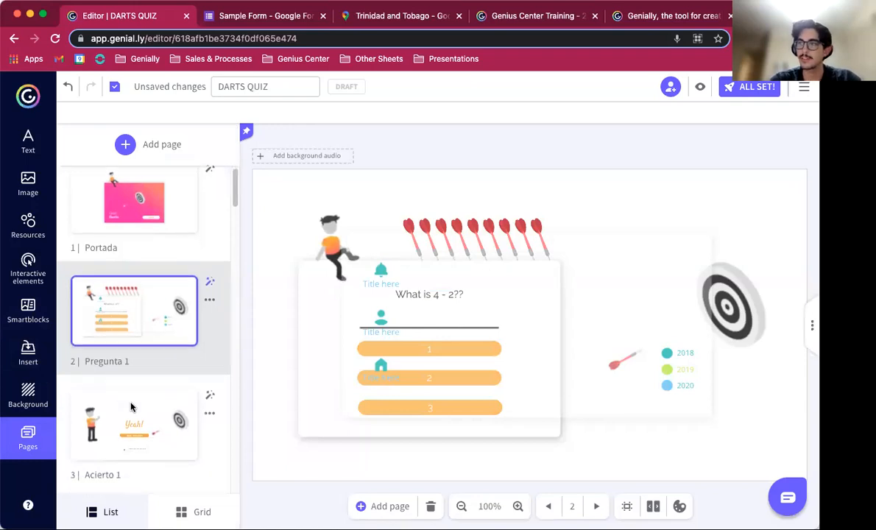
scroll(131, 407, "down", 1)
mouse_move(170, 284)
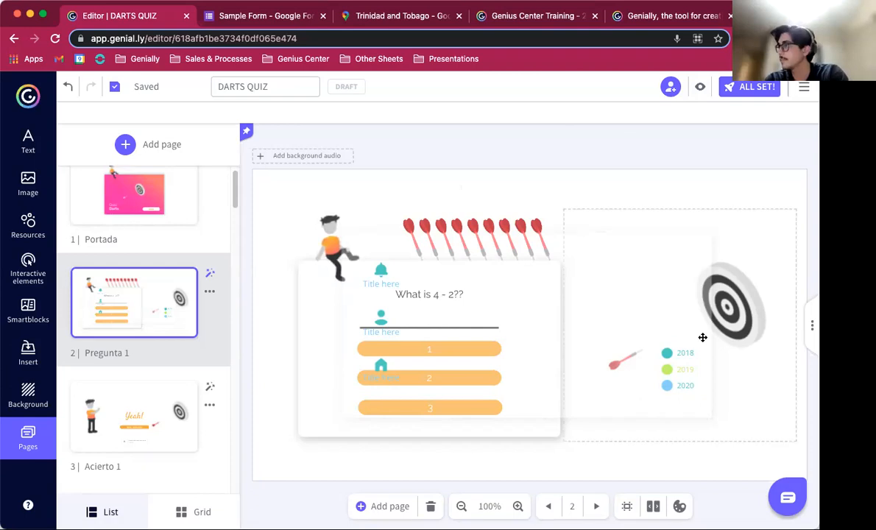
left_click(135, 195)
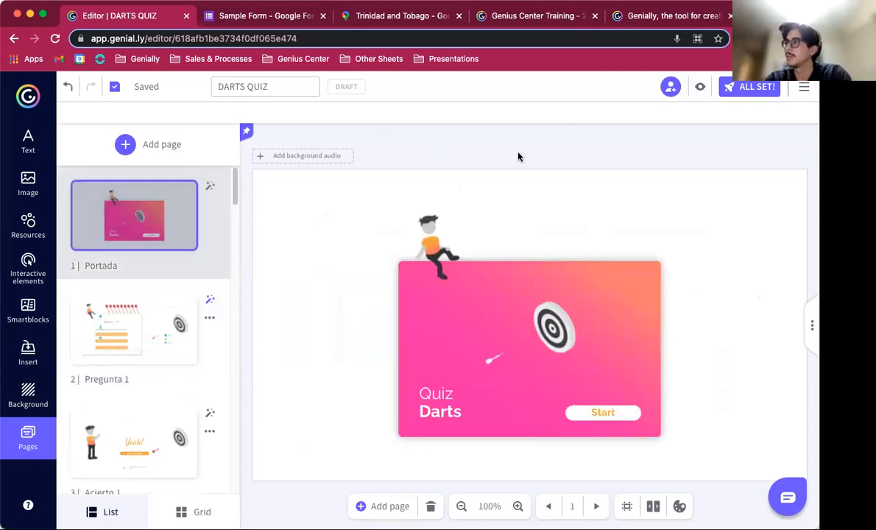
left_click(763, 89)
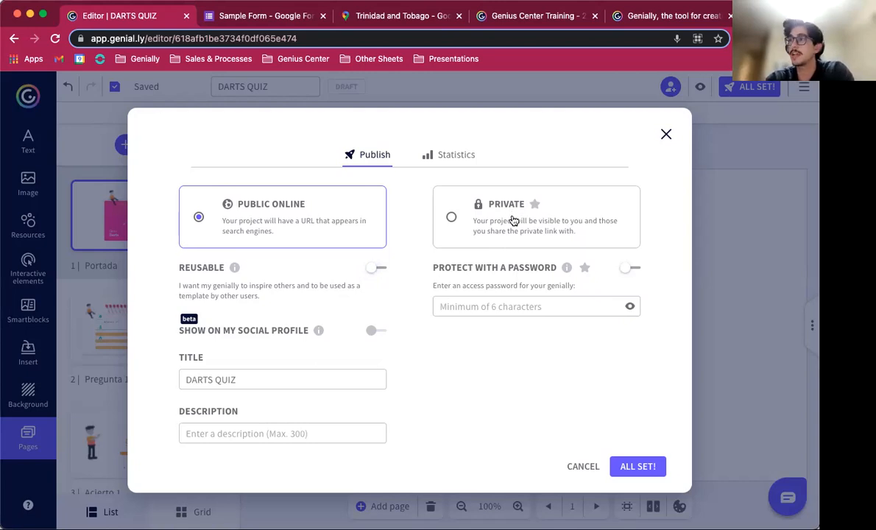
left_click(485, 213)
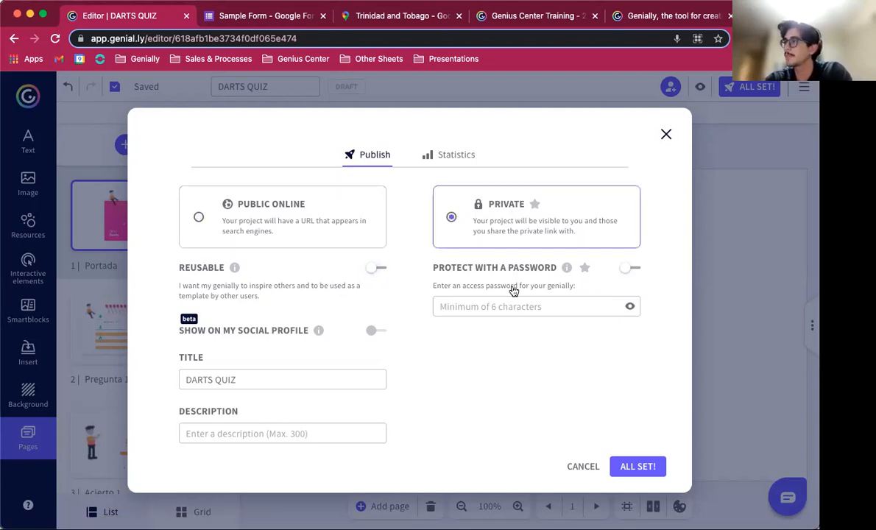
left_click(629, 470)
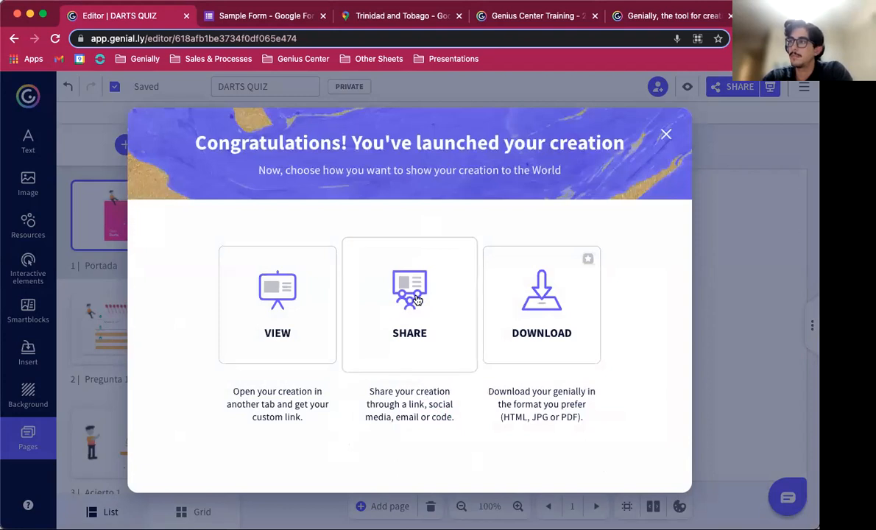
Step: Open the exclusive-page share link in a new browser tab and start the quiz
left_click(415, 302)
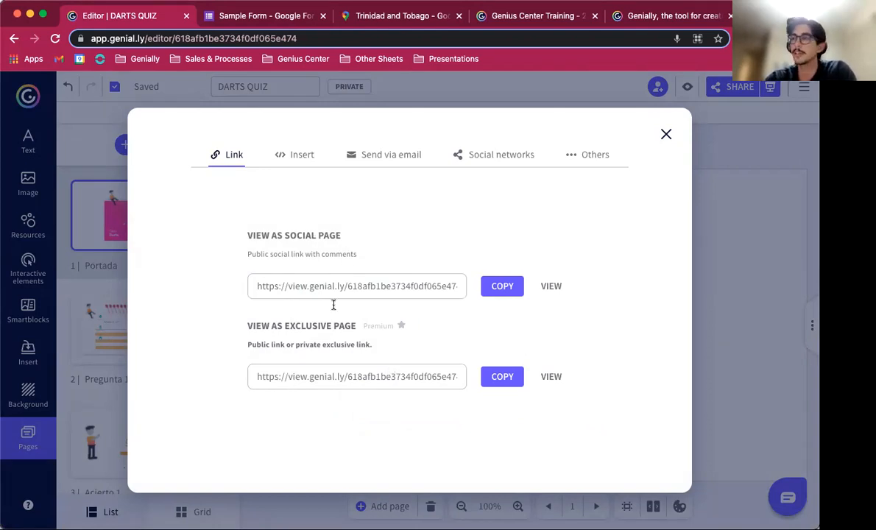
left_click(338, 377)
key("super+c")
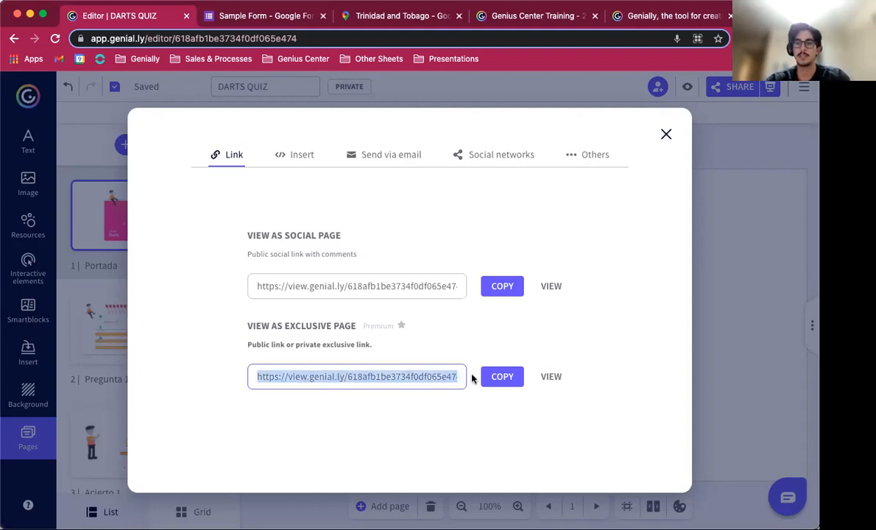
key("super+t")
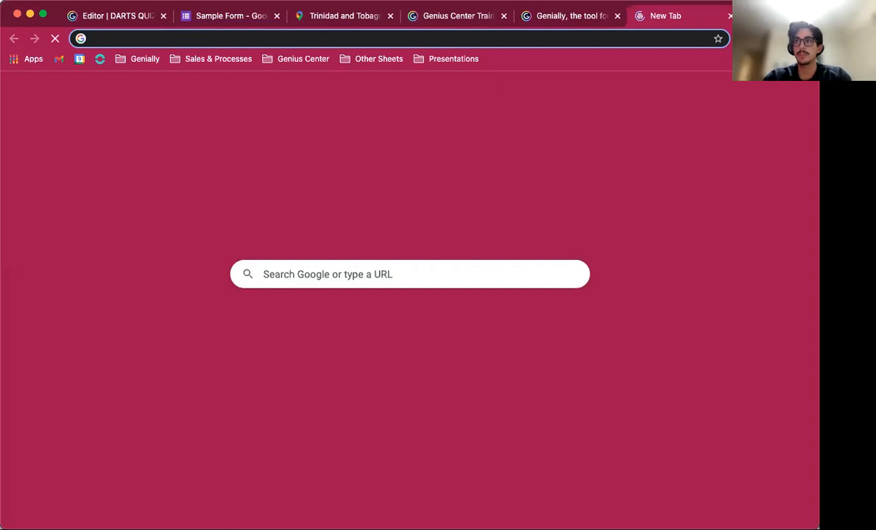
key("super+v")
key("Return")
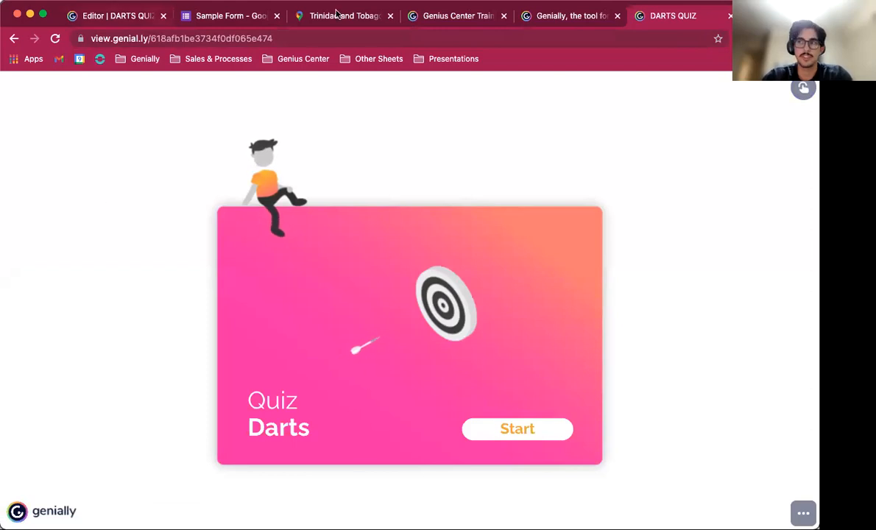
left_click(507, 432)
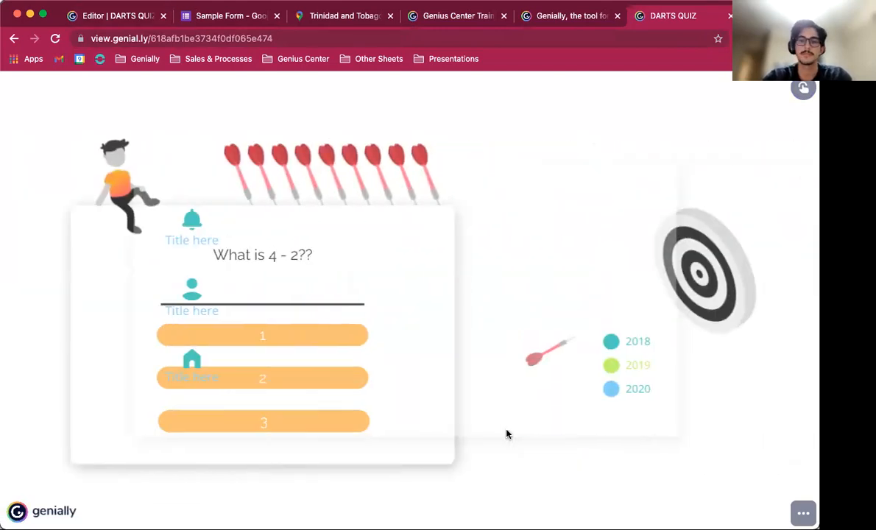
Step: Copy the social-page share link from the editor and open it in another new tab
left_click(111, 20)
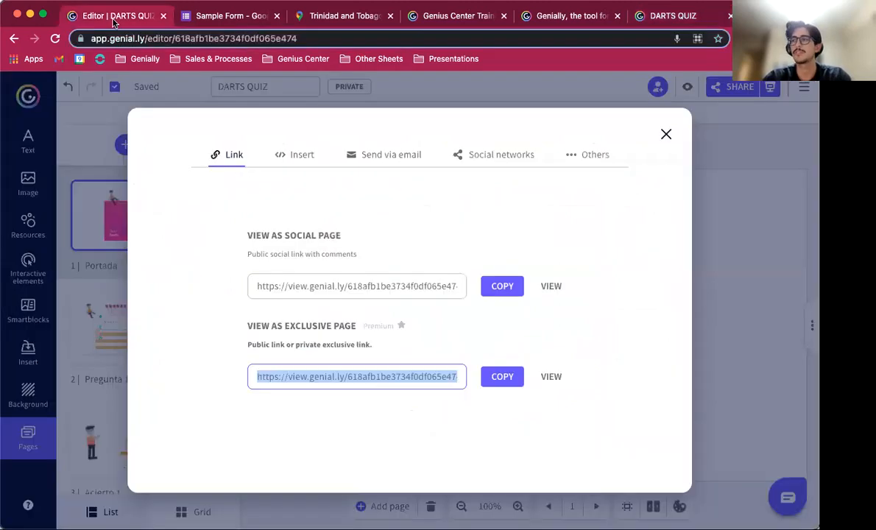
left_click(289, 289)
left_click(490, 286)
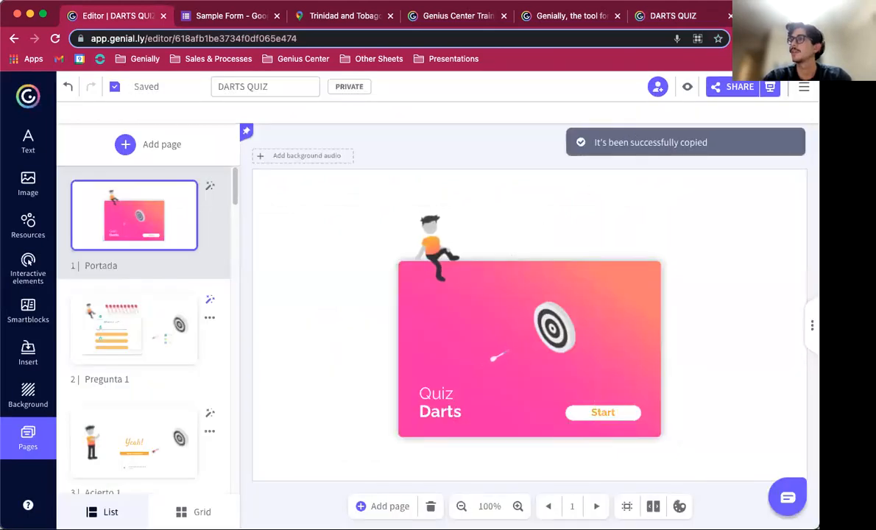
key("ctrl+t")
key("ctrl+v")
key("Return")
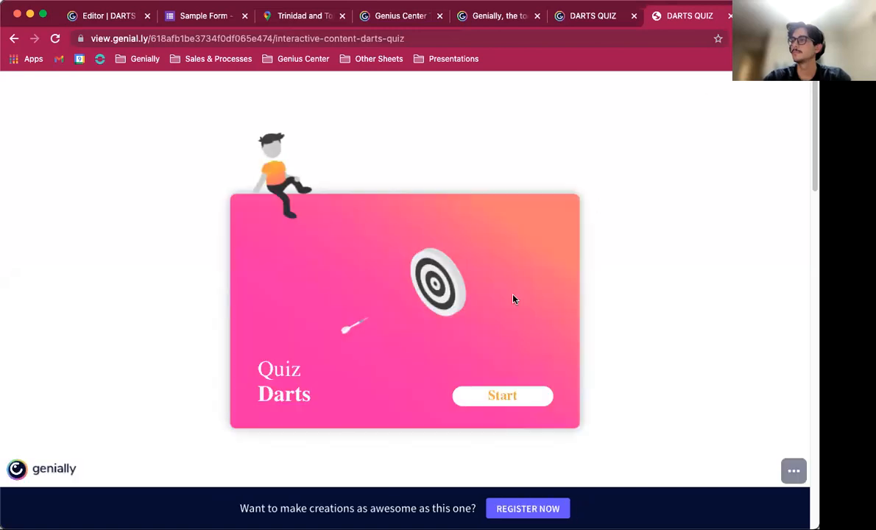
Step: Scroll through the published social page below the quiz
scroll(465, 373, "down", 5)
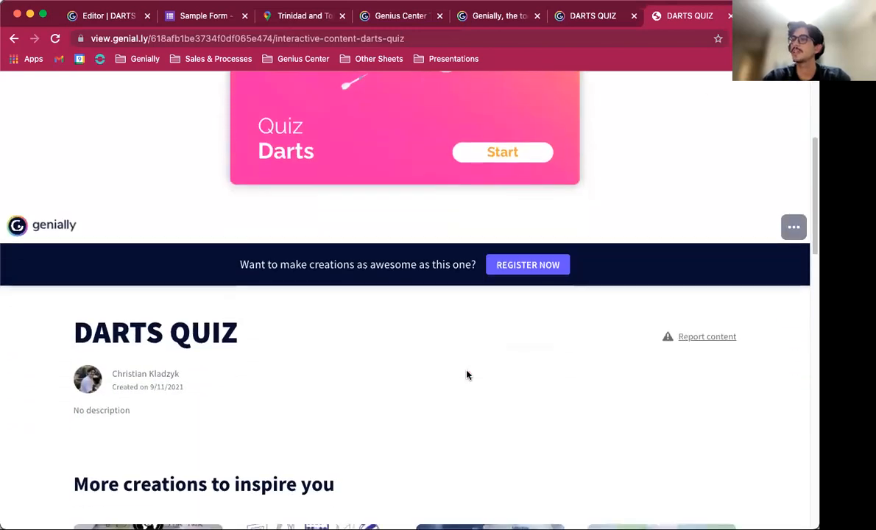
scroll(466, 374, "down", 3)
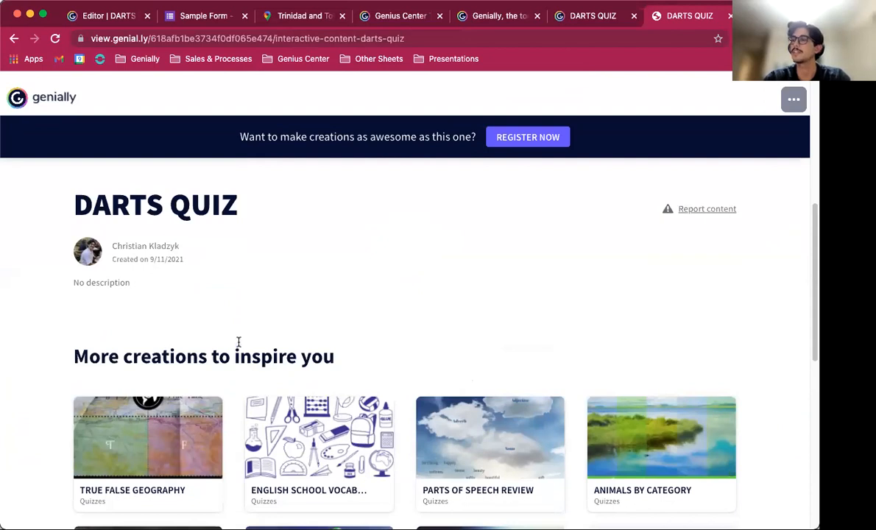
scroll(298, 361, "down", 3)
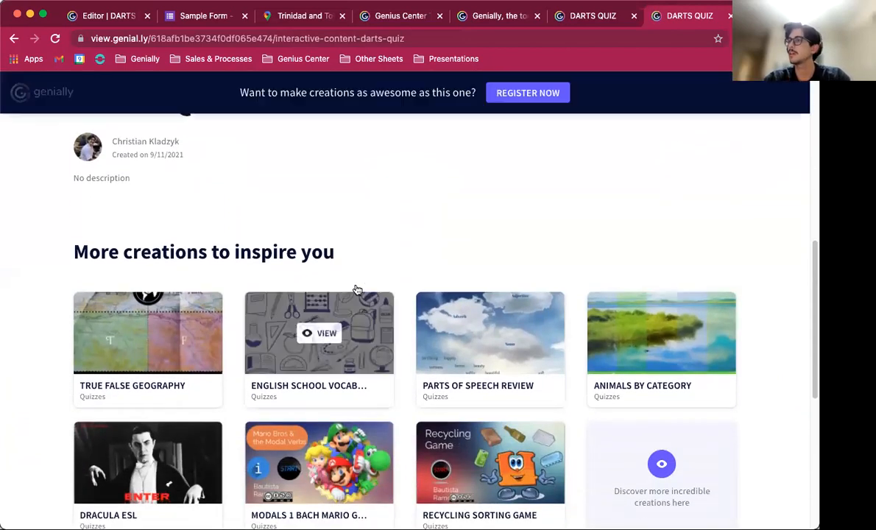
scroll(446, 262, "down", 4)
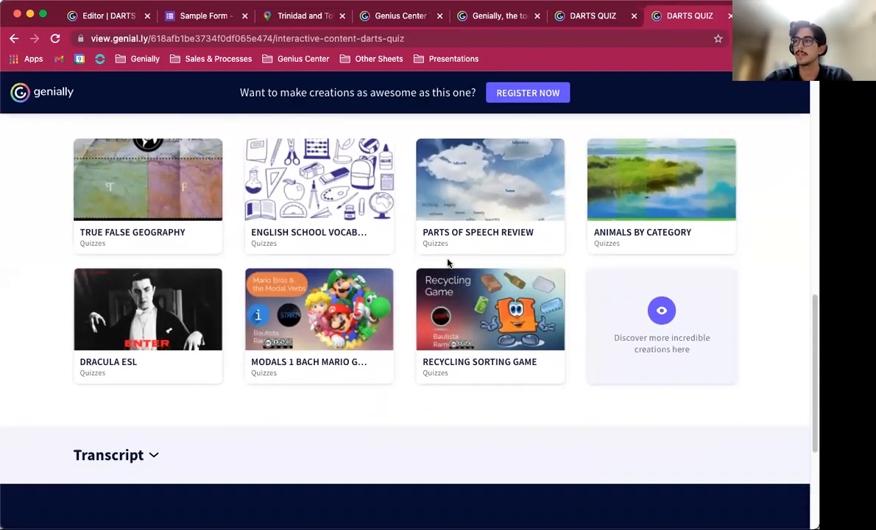
scroll(448, 262, "down", 2)
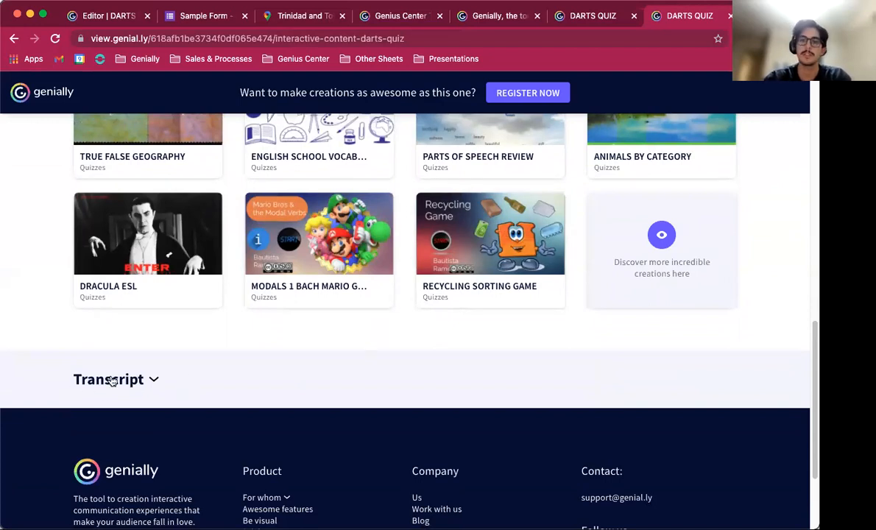
Step: Switch back to the editor and open the quiz's view link in a new tab
left_click(594, 16)
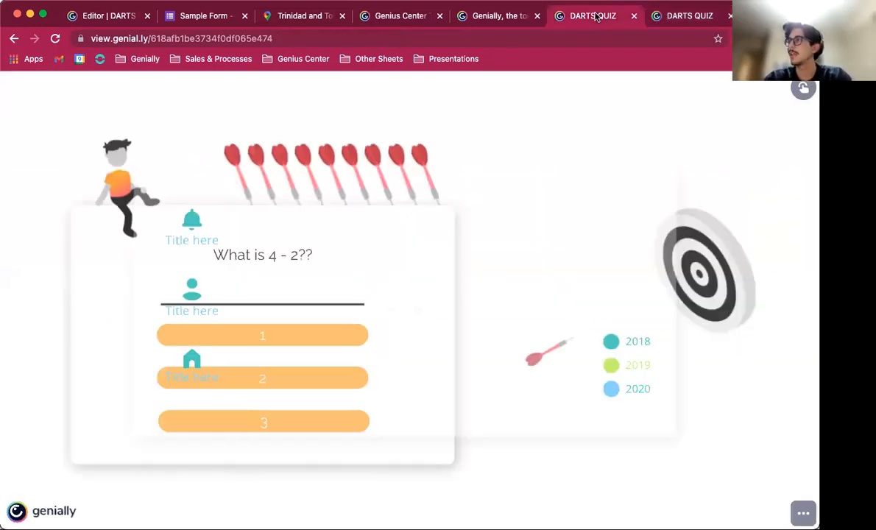
left_click(488, 16)
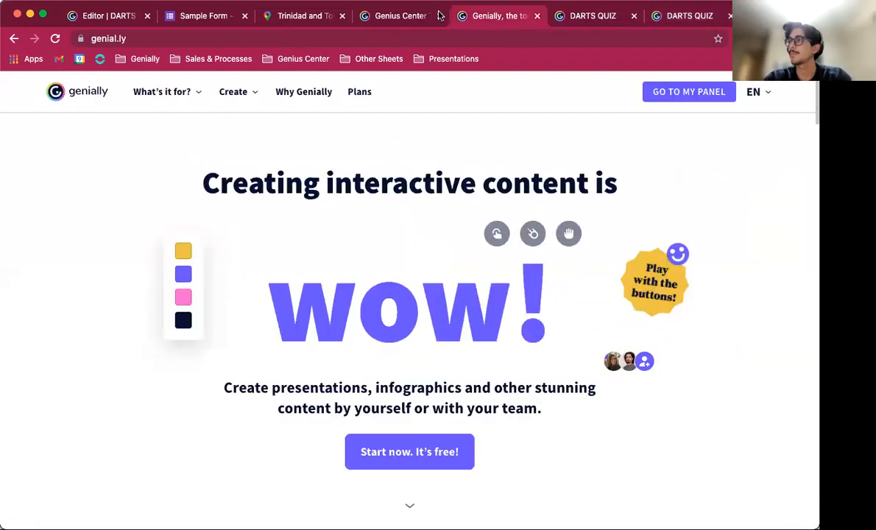
left_click(398, 16)
left_click(111, 15)
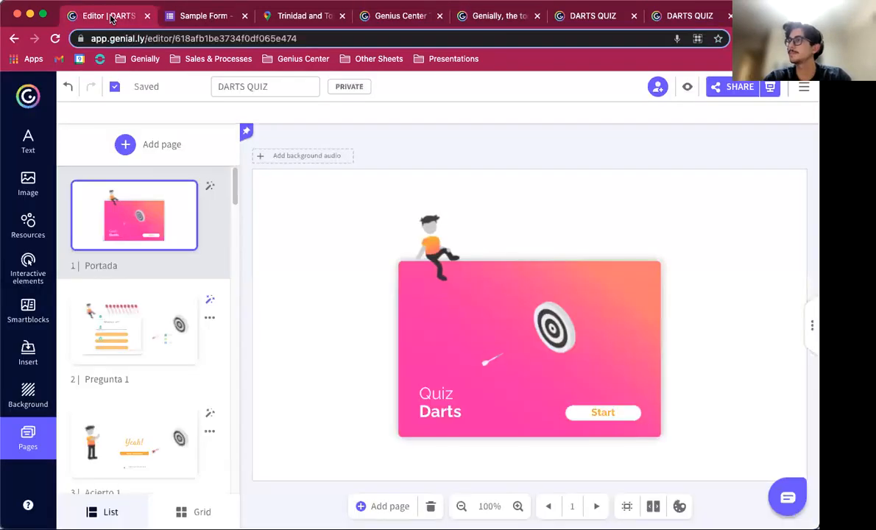
left_click(770, 87)
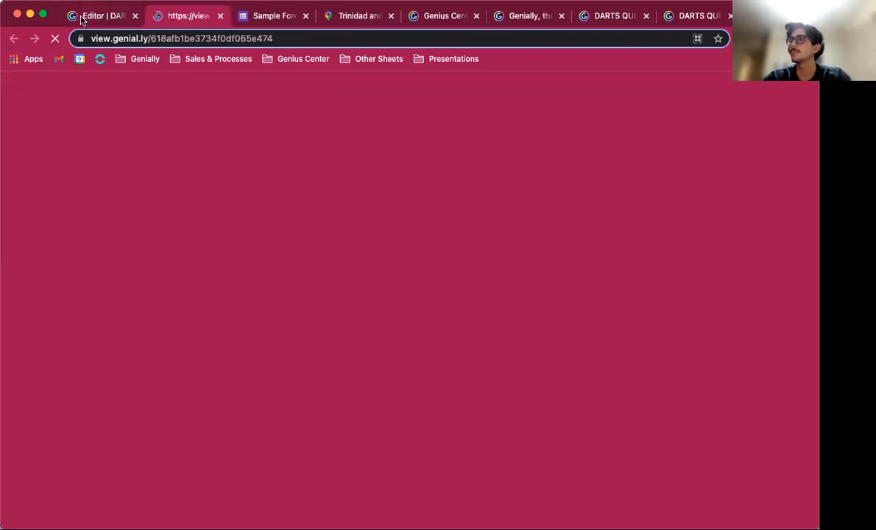
left_click(80, 21)
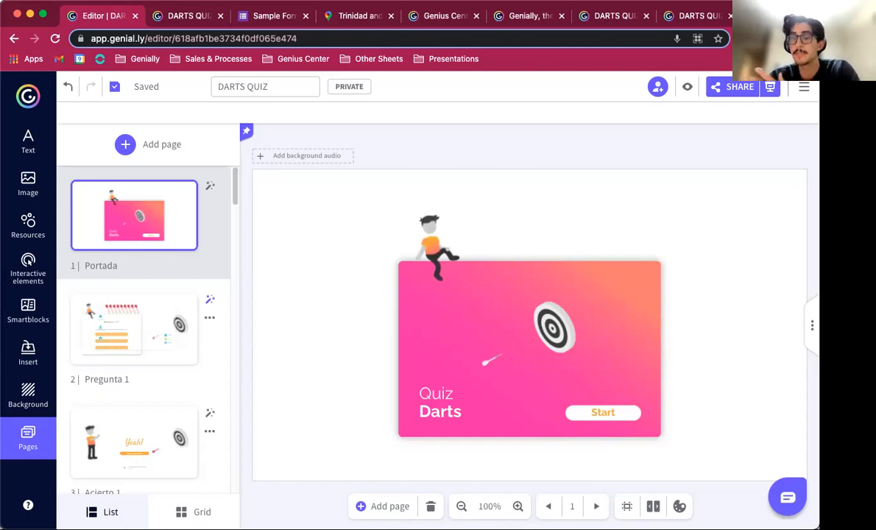
Step: Open the share options and copy the iframe embed code for the quiz
left_click(730, 89)
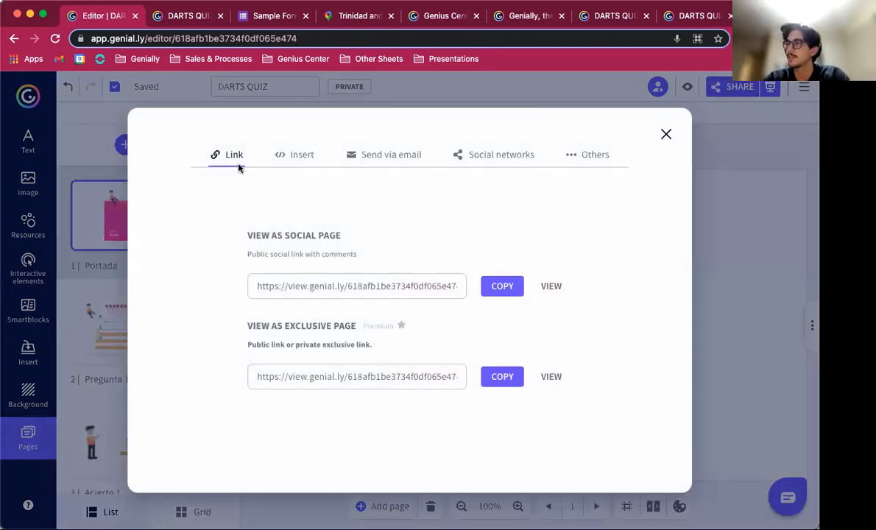
left_click(306, 160)
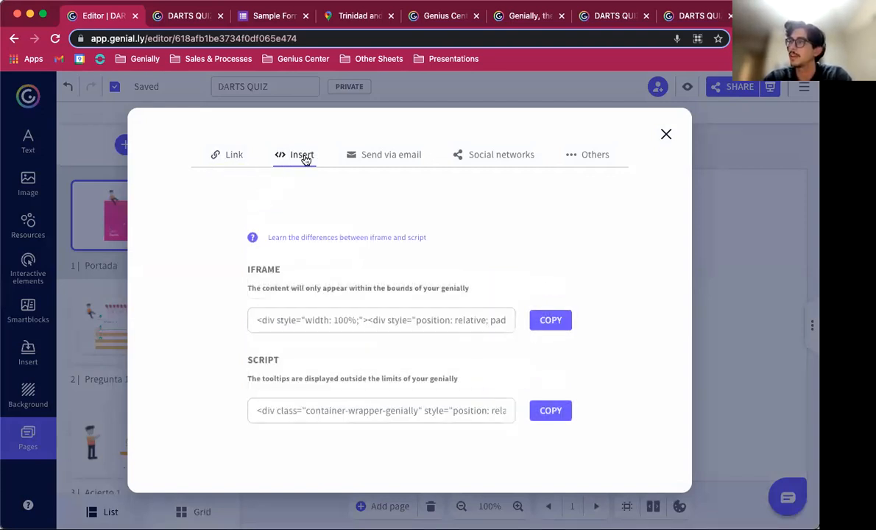
left_click(552, 321)
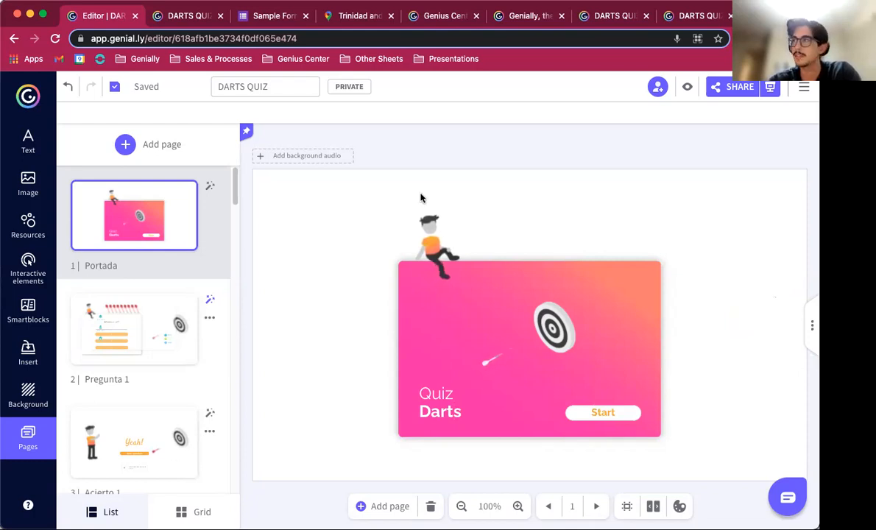
Step: Reopen the share options and review the other sharing choices for Google Classroom and Microsoft Teams
left_click(726, 88)
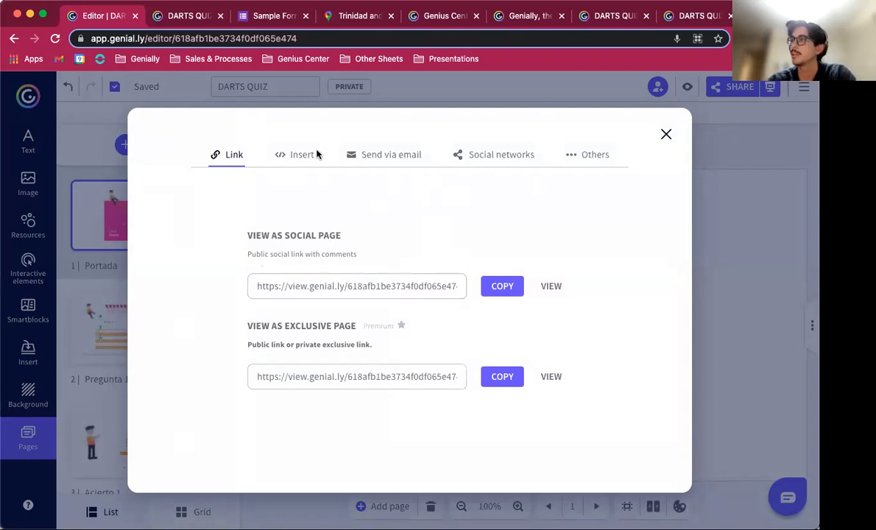
left_click(296, 158)
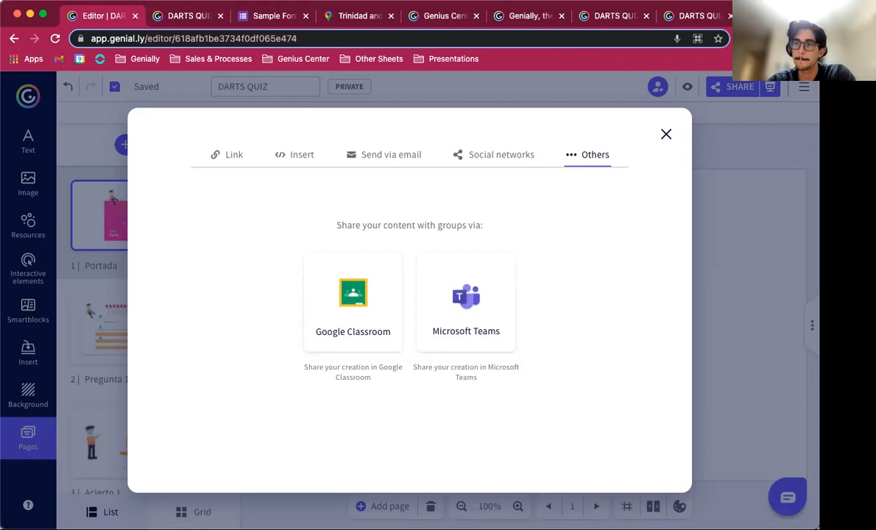
left_click(86, 121)
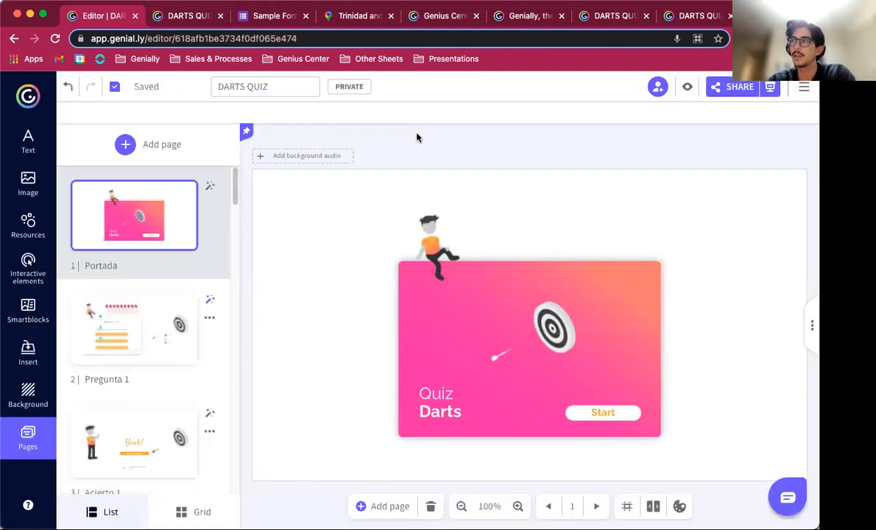
Step: Go to the dashboard, start a new creation and search the templates for business
left_click(27, 100)
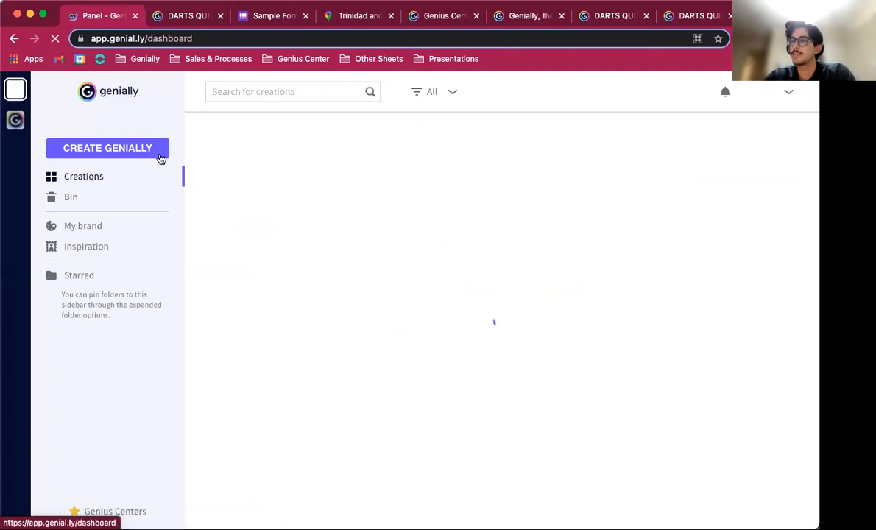
left_click(131, 151)
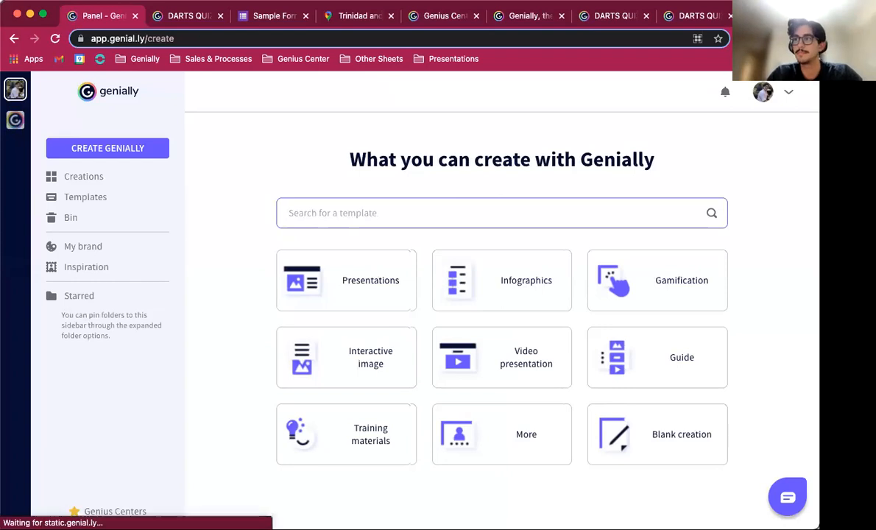
type("busine")
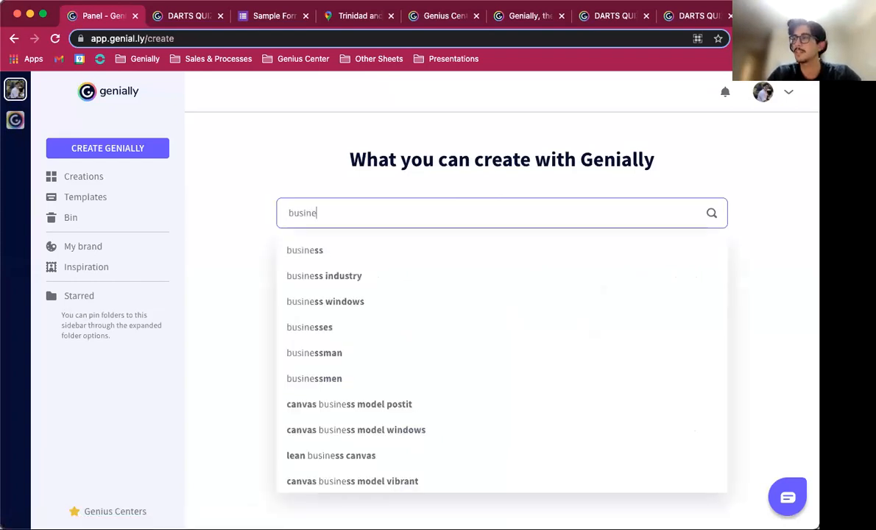
left_click(328, 253)
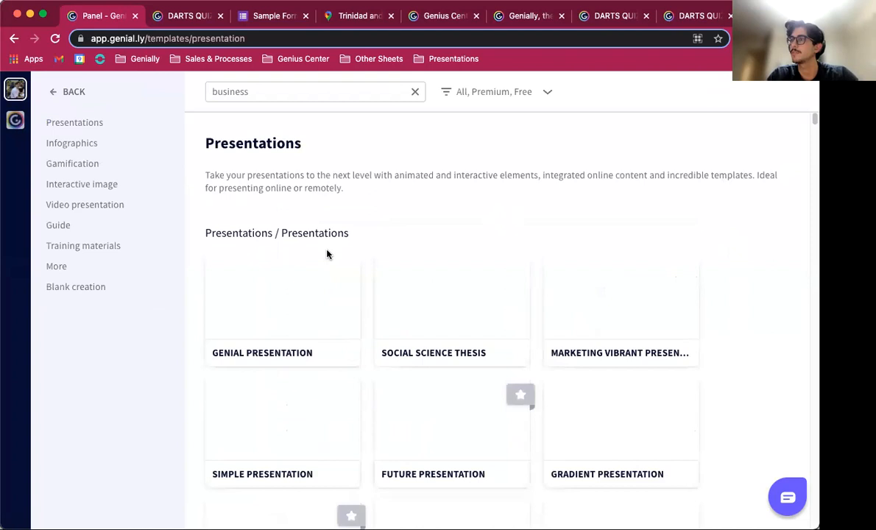
Step: Browse the business presentation templates and preview the Business Vision Presentation slides
scroll(327, 254, "down", 3)
scroll(328, 254, "down", 3)
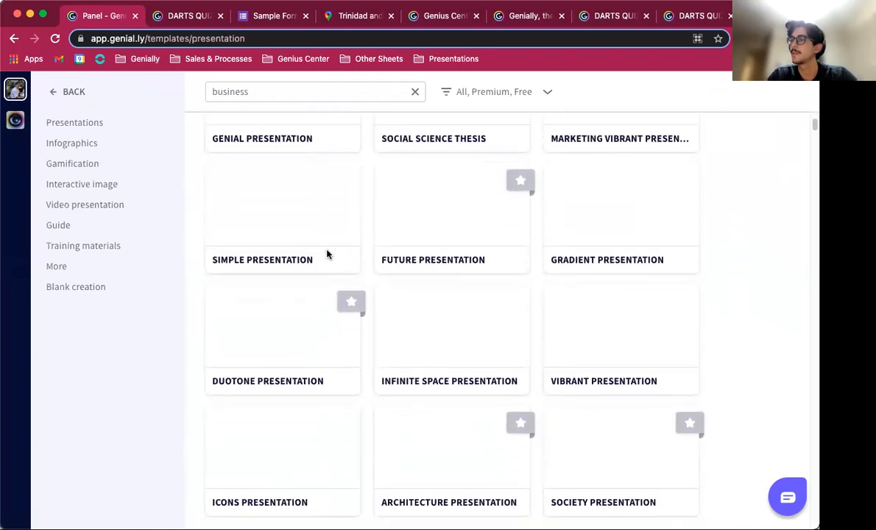
scroll(327, 254, "up", 1)
scroll(327, 254, "up", 1)
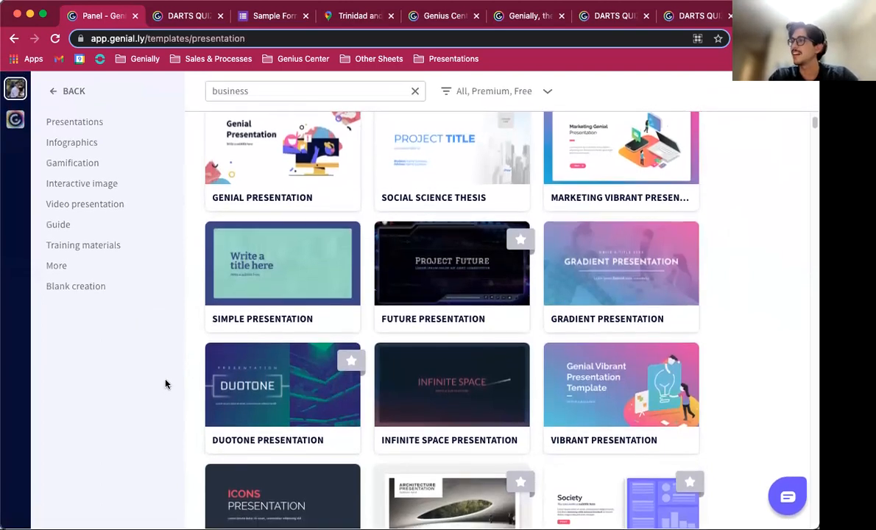
scroll(395, 409, "down", 5)
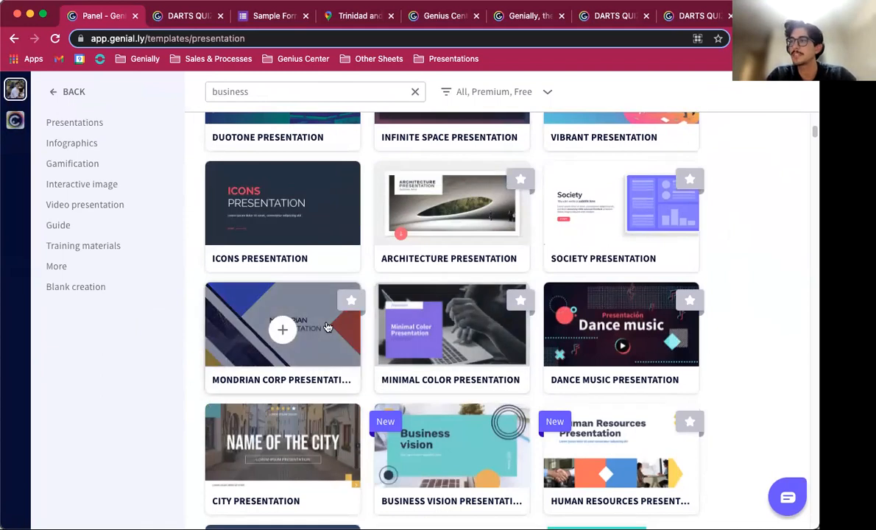
scroll(324, 356, "down", 2)
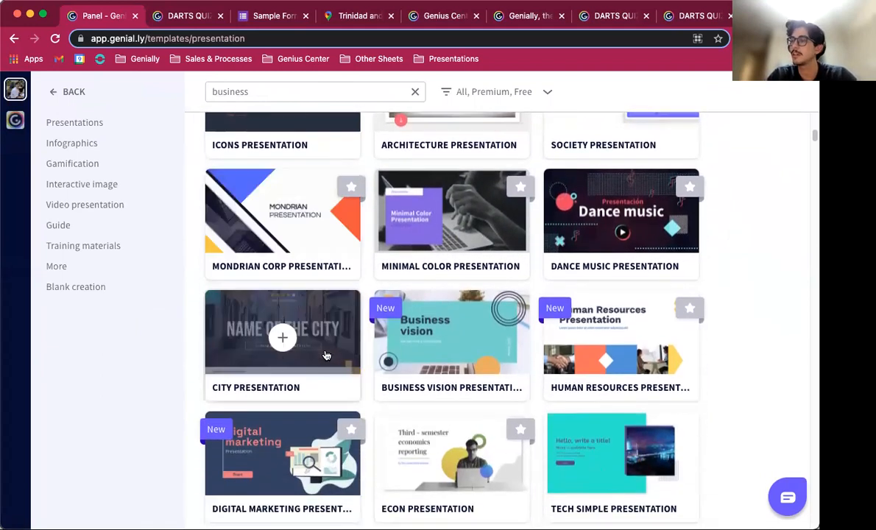
left_click(413, 360)
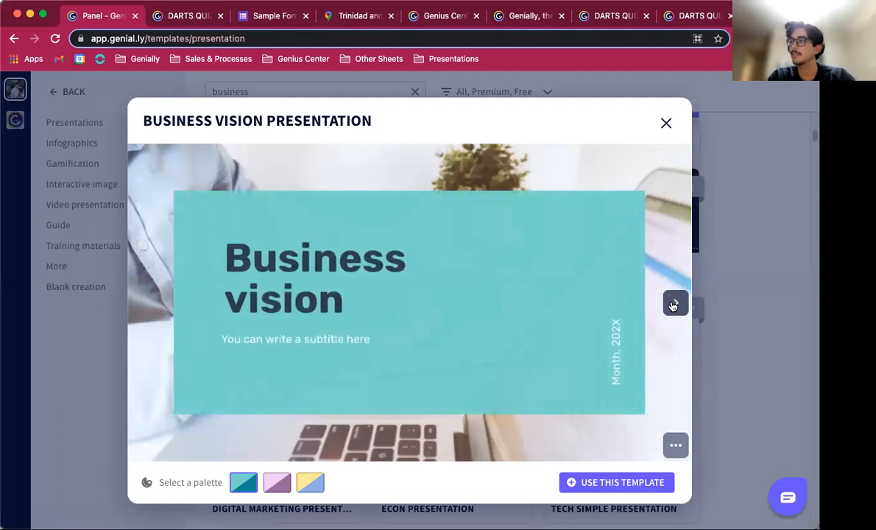
left_click(672, 305)
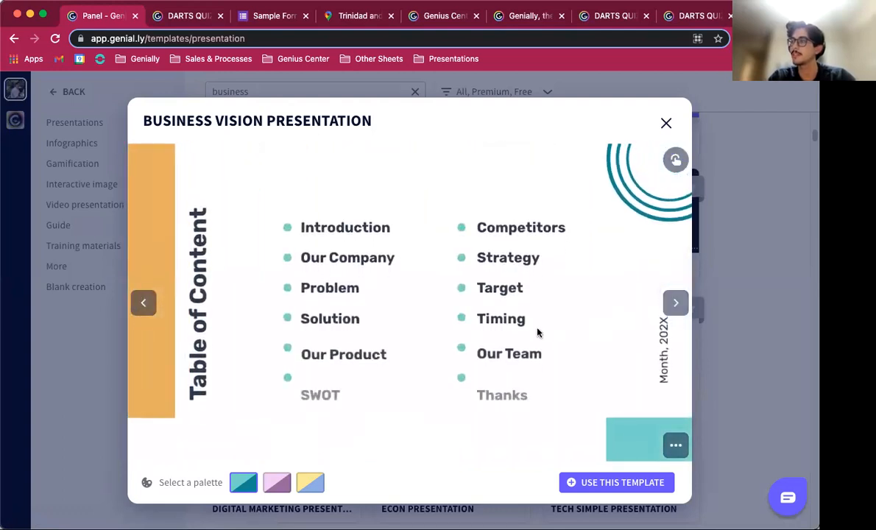
left_click(676, 304)
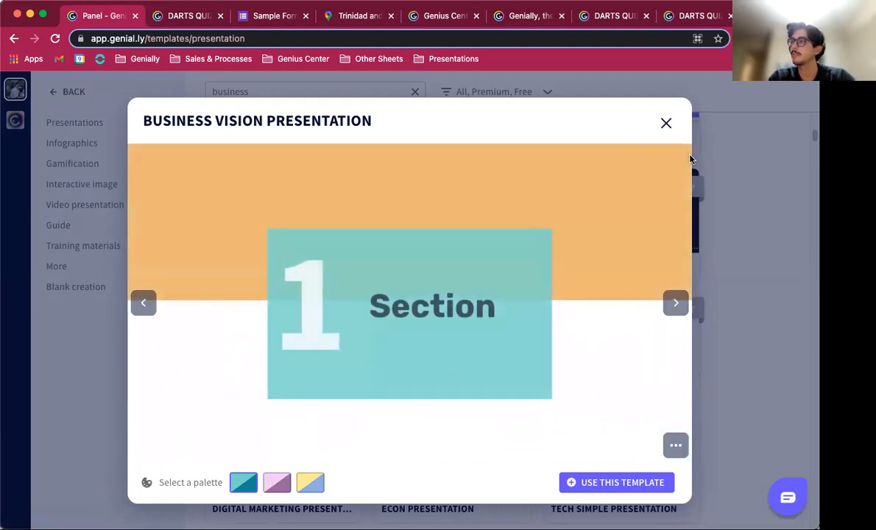
left_click(671, 303)
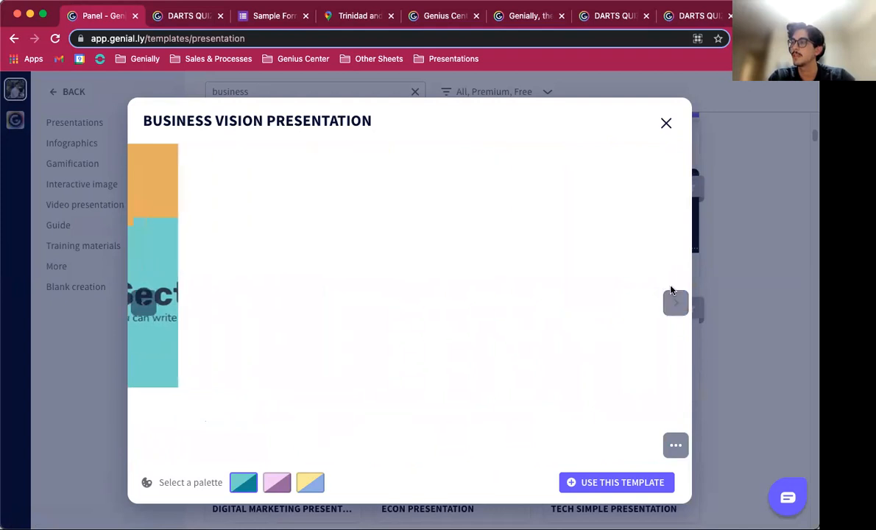
left_click(665, 124)
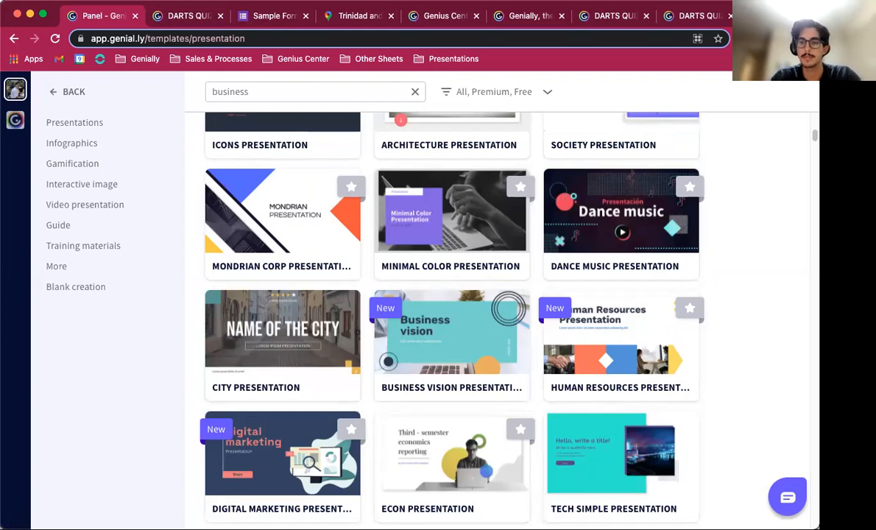
Step: Switch to the Guide template category and browse its templates
scroll(345, 305, "down", 1)
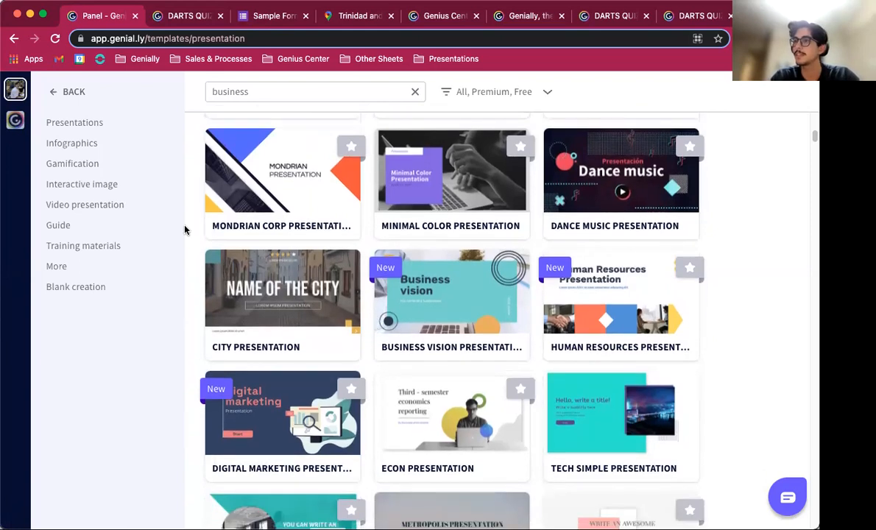
left_click(60, 227)
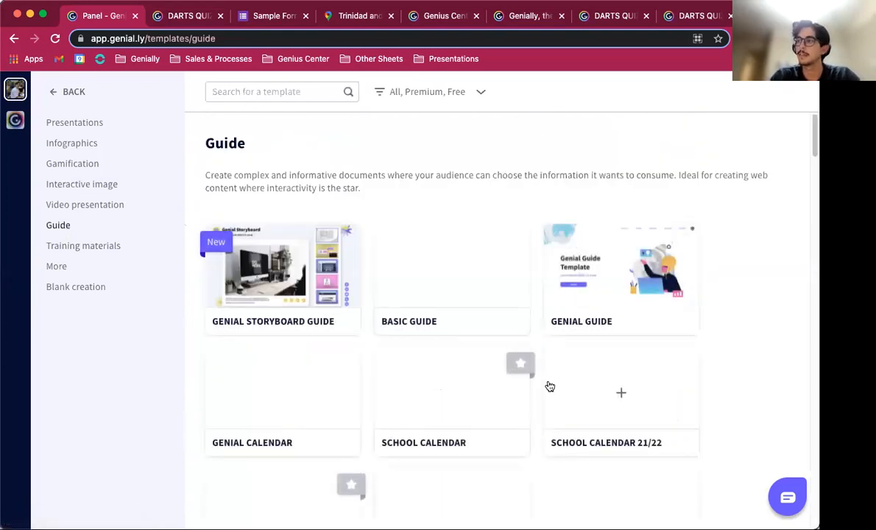
scroll(548, 386, "down", 3)
scroll(548, 387, "down", 8)
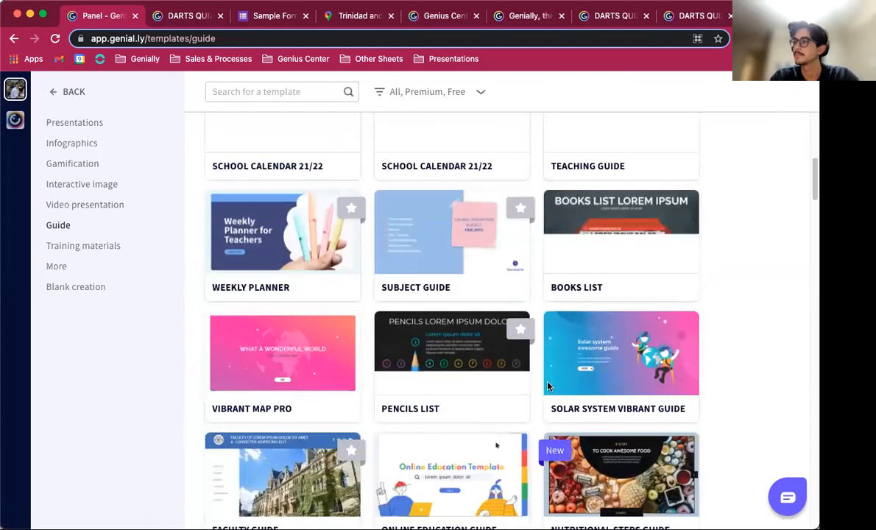
scroll(549, 386, "down", 12)
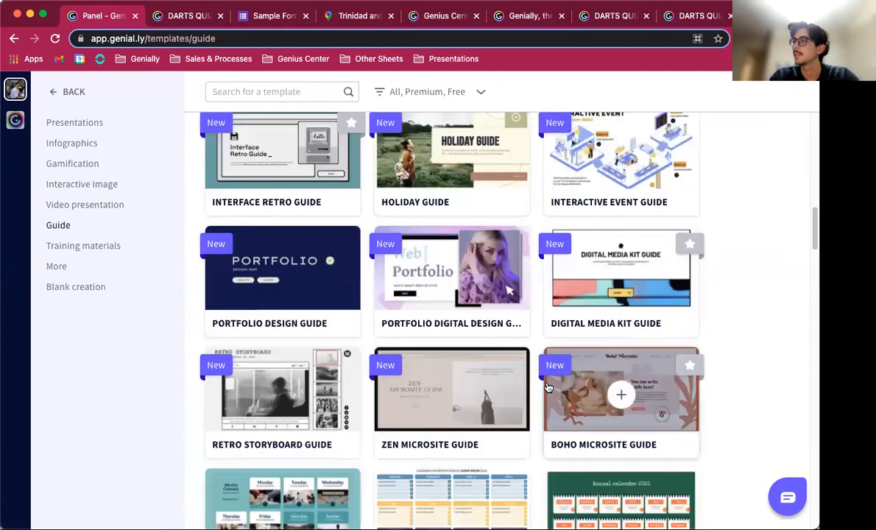
scroll(548, 386, "down", 4)
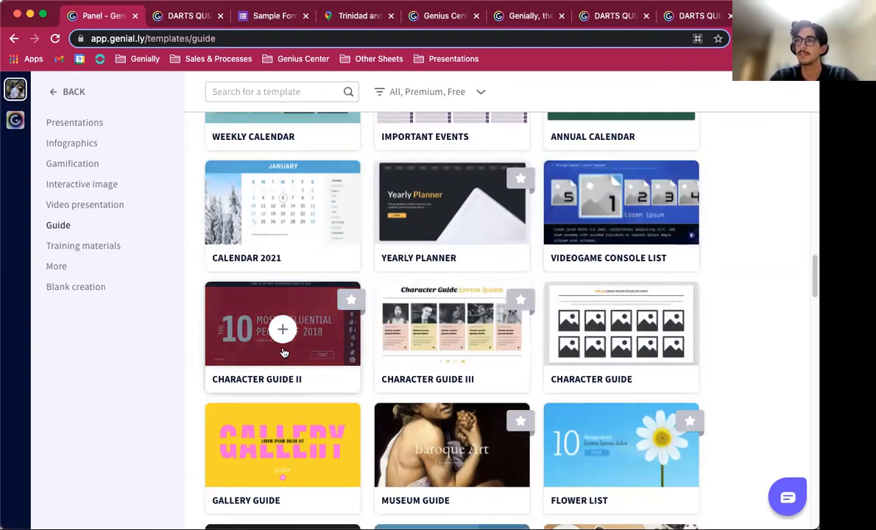
scroll(284, 353, "down", 3)
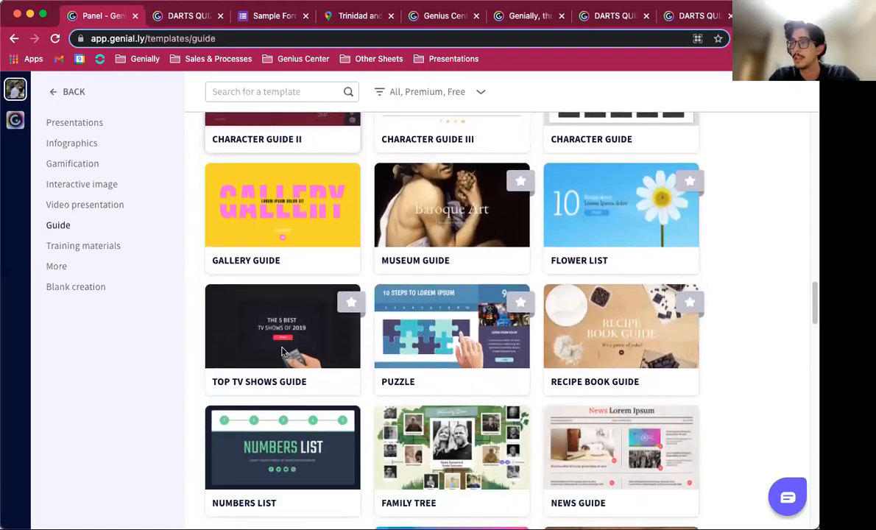
scroll(284, 352, "up", 5)
Step: Search the Guide templates
left_click(219, 90)
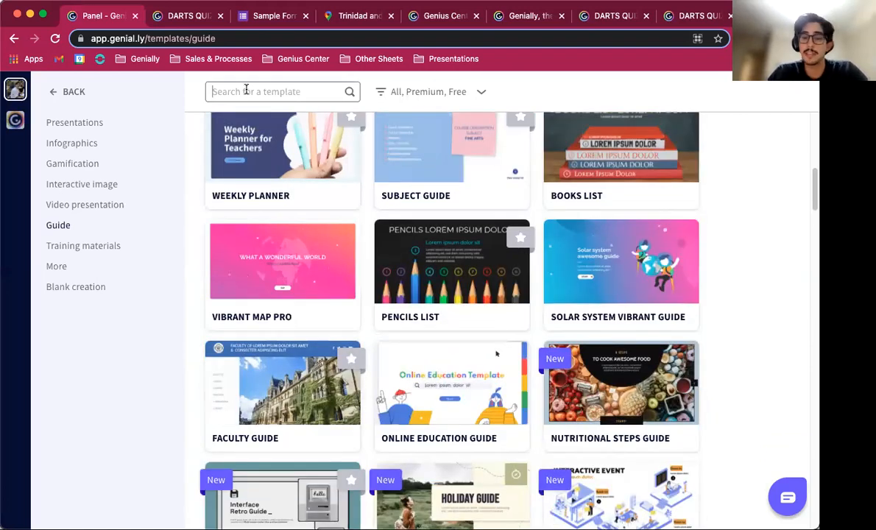